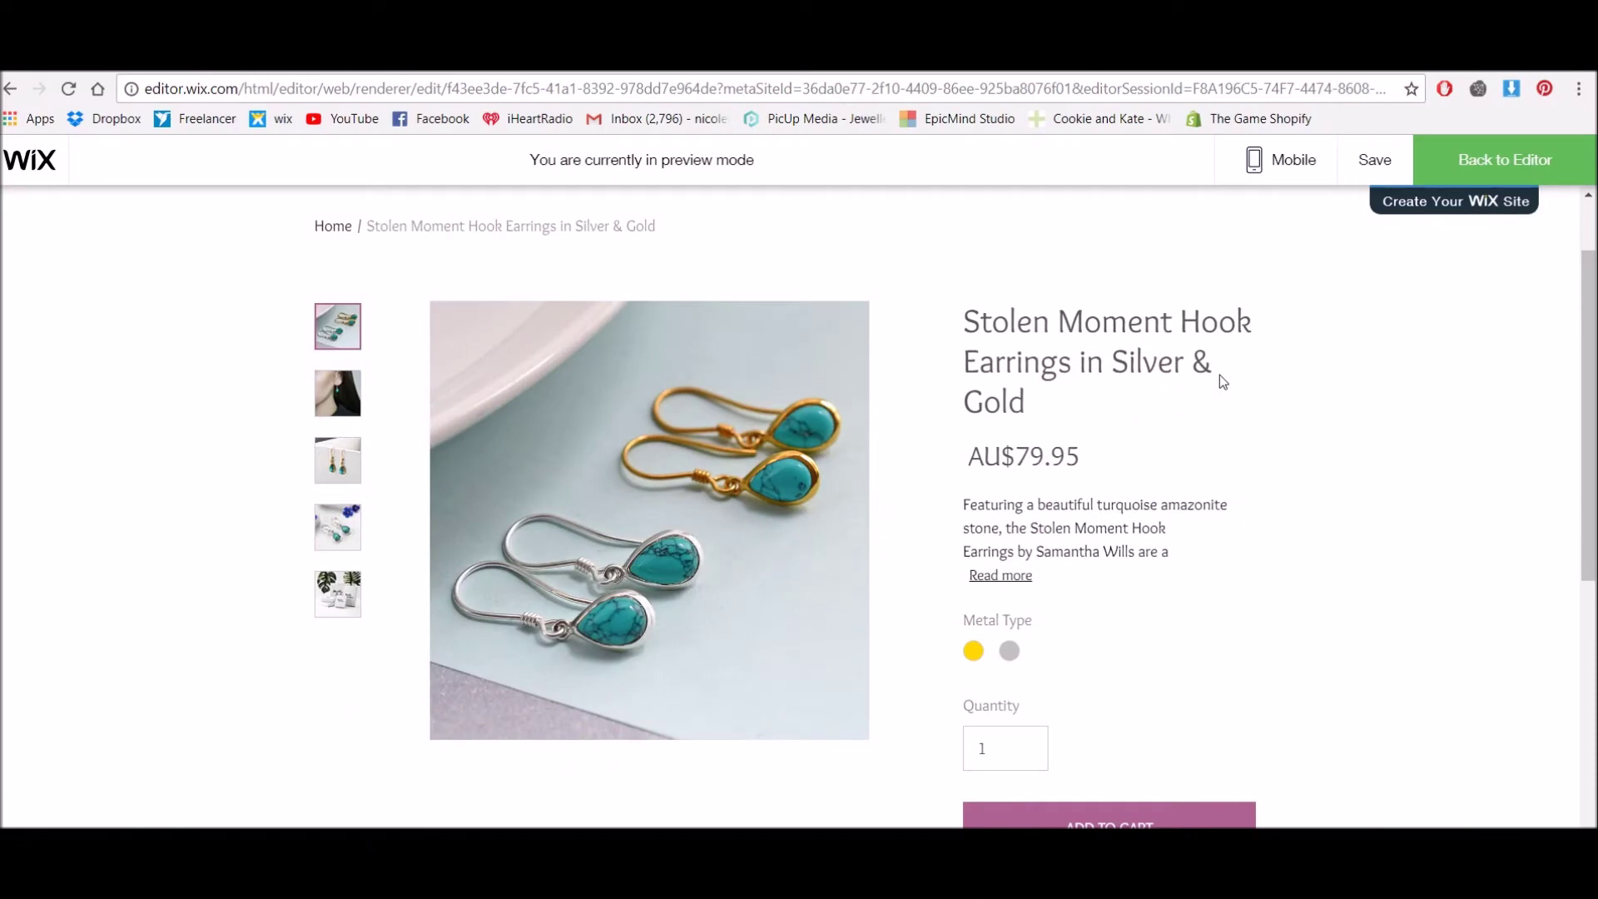
scroll(1237, 446, down, 3)
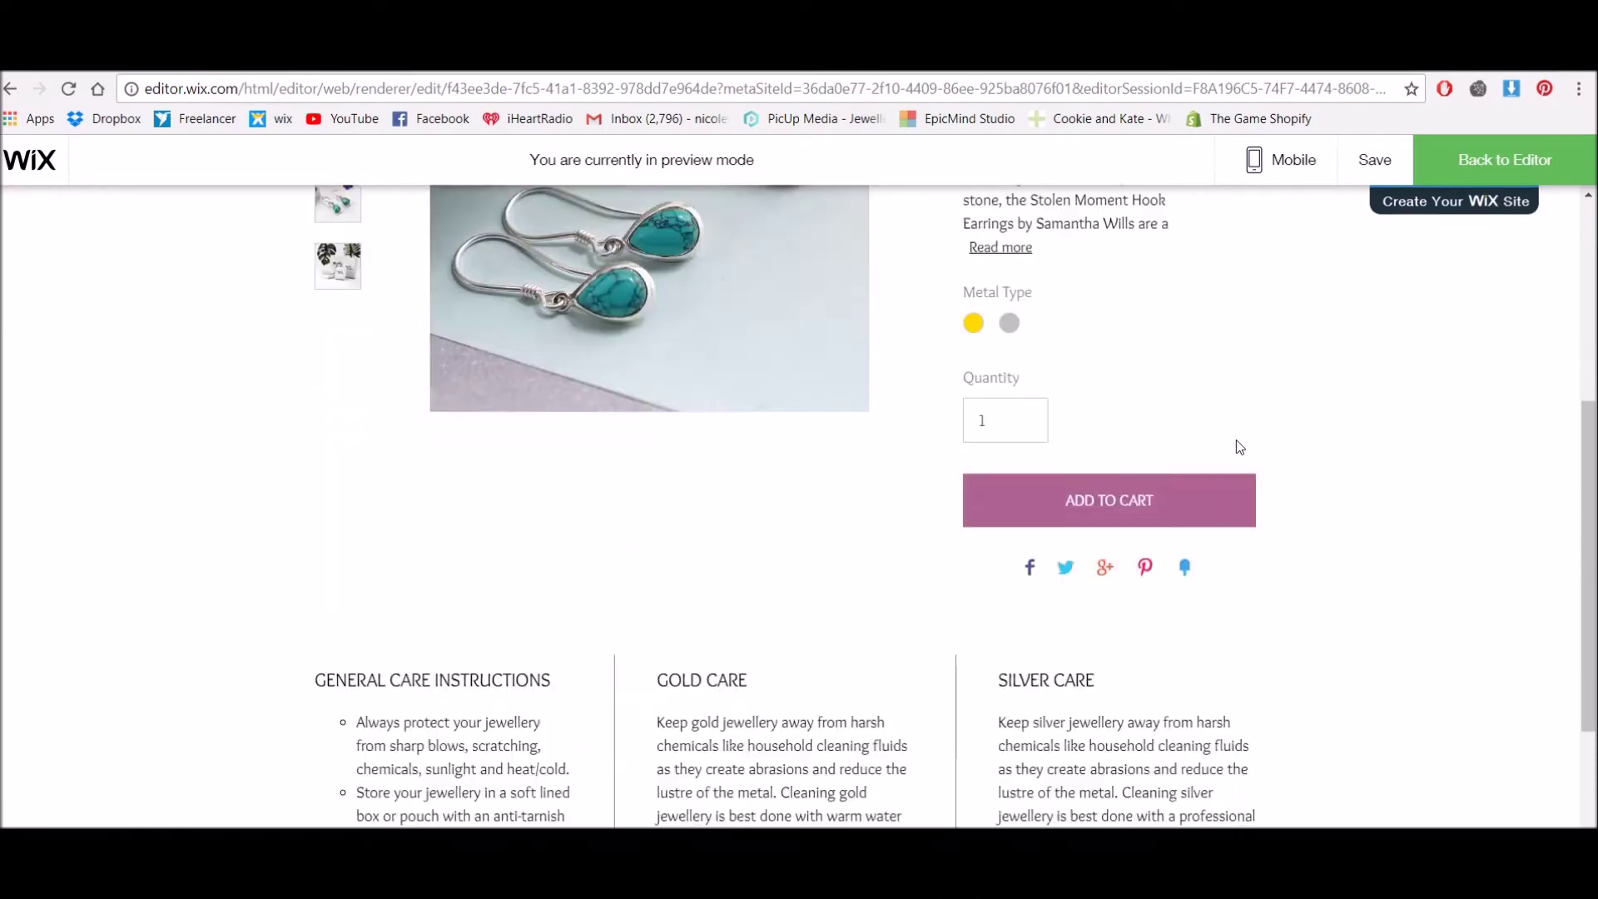
scroll(1237, 445, down, 3)
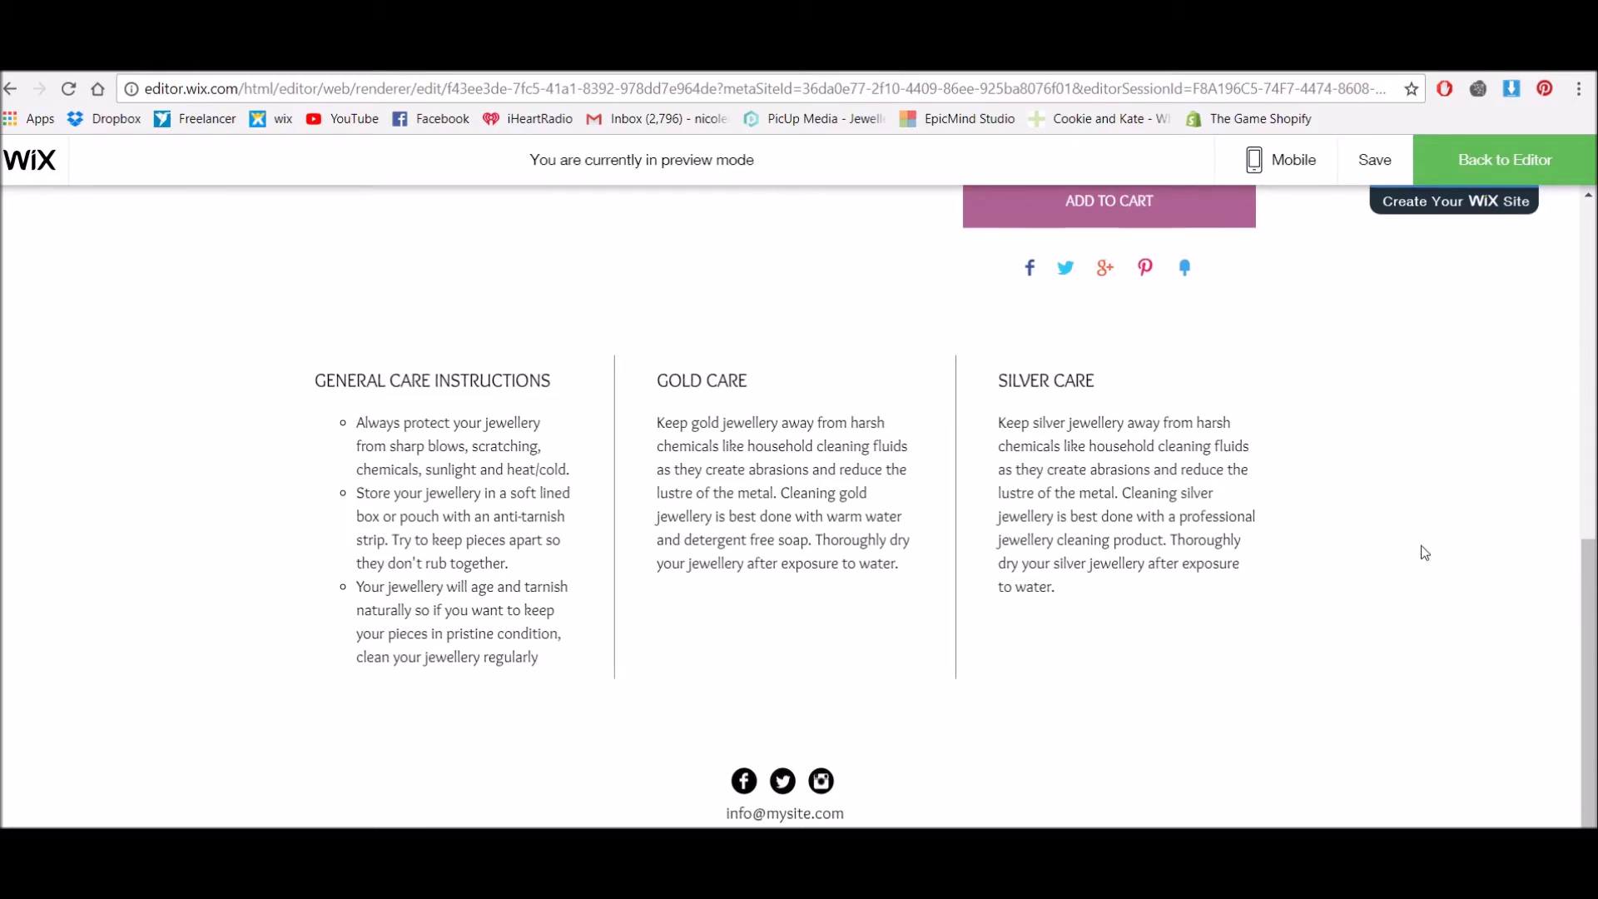
scroll(974, 557, up, 6)
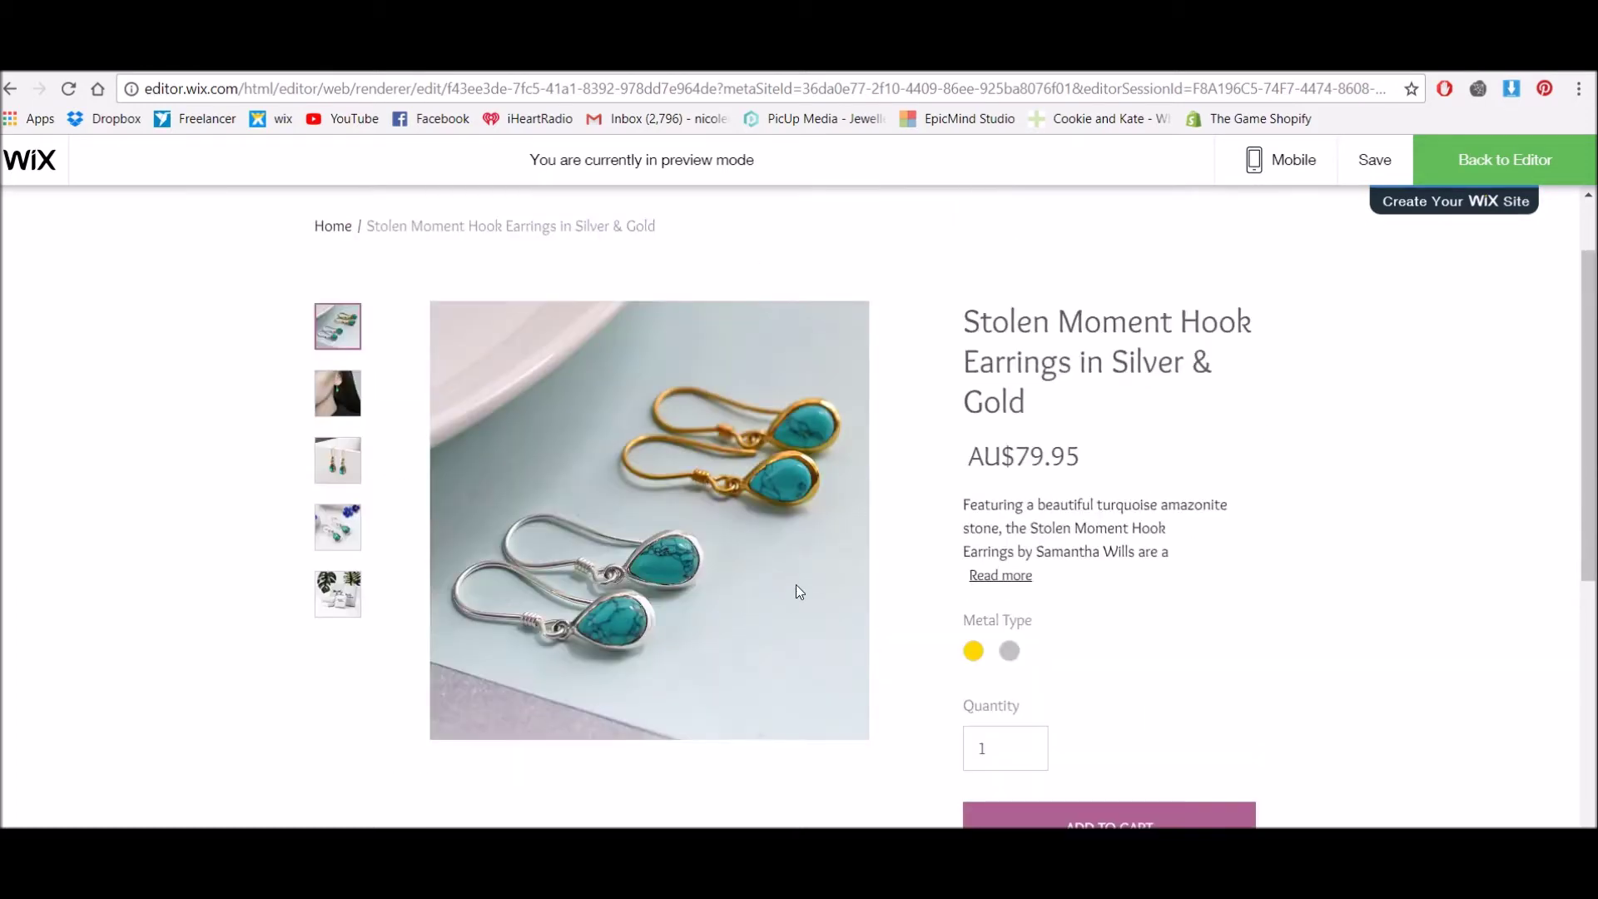
scroll(816, 578, down, 3)
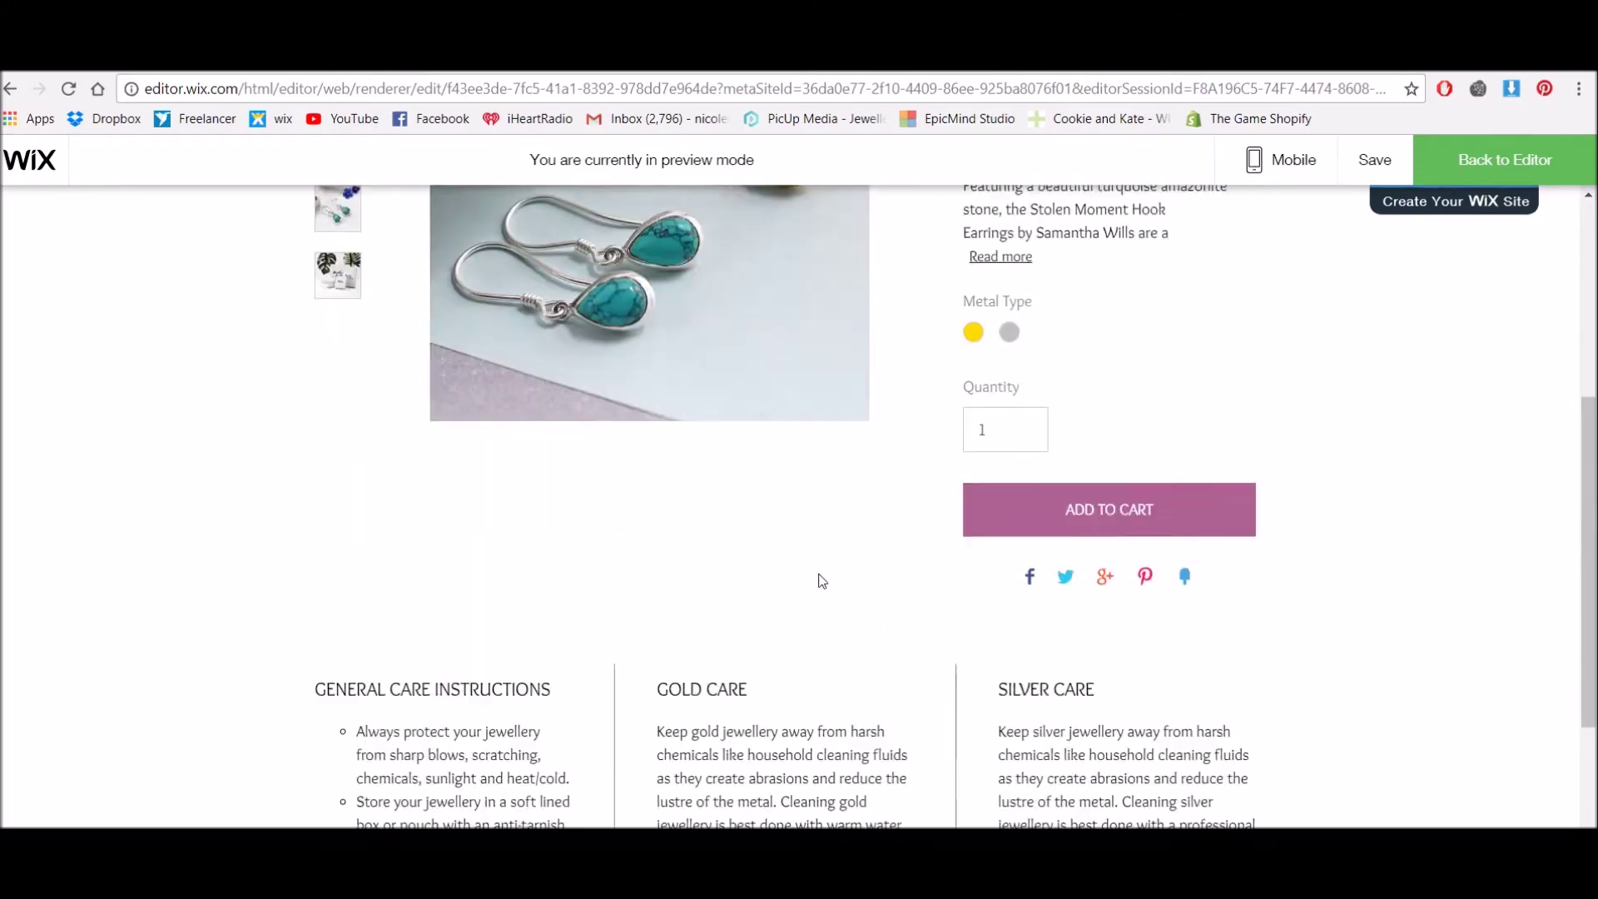
scroll(816, 578, down, 1)
scroll(698, 537, down, 2)
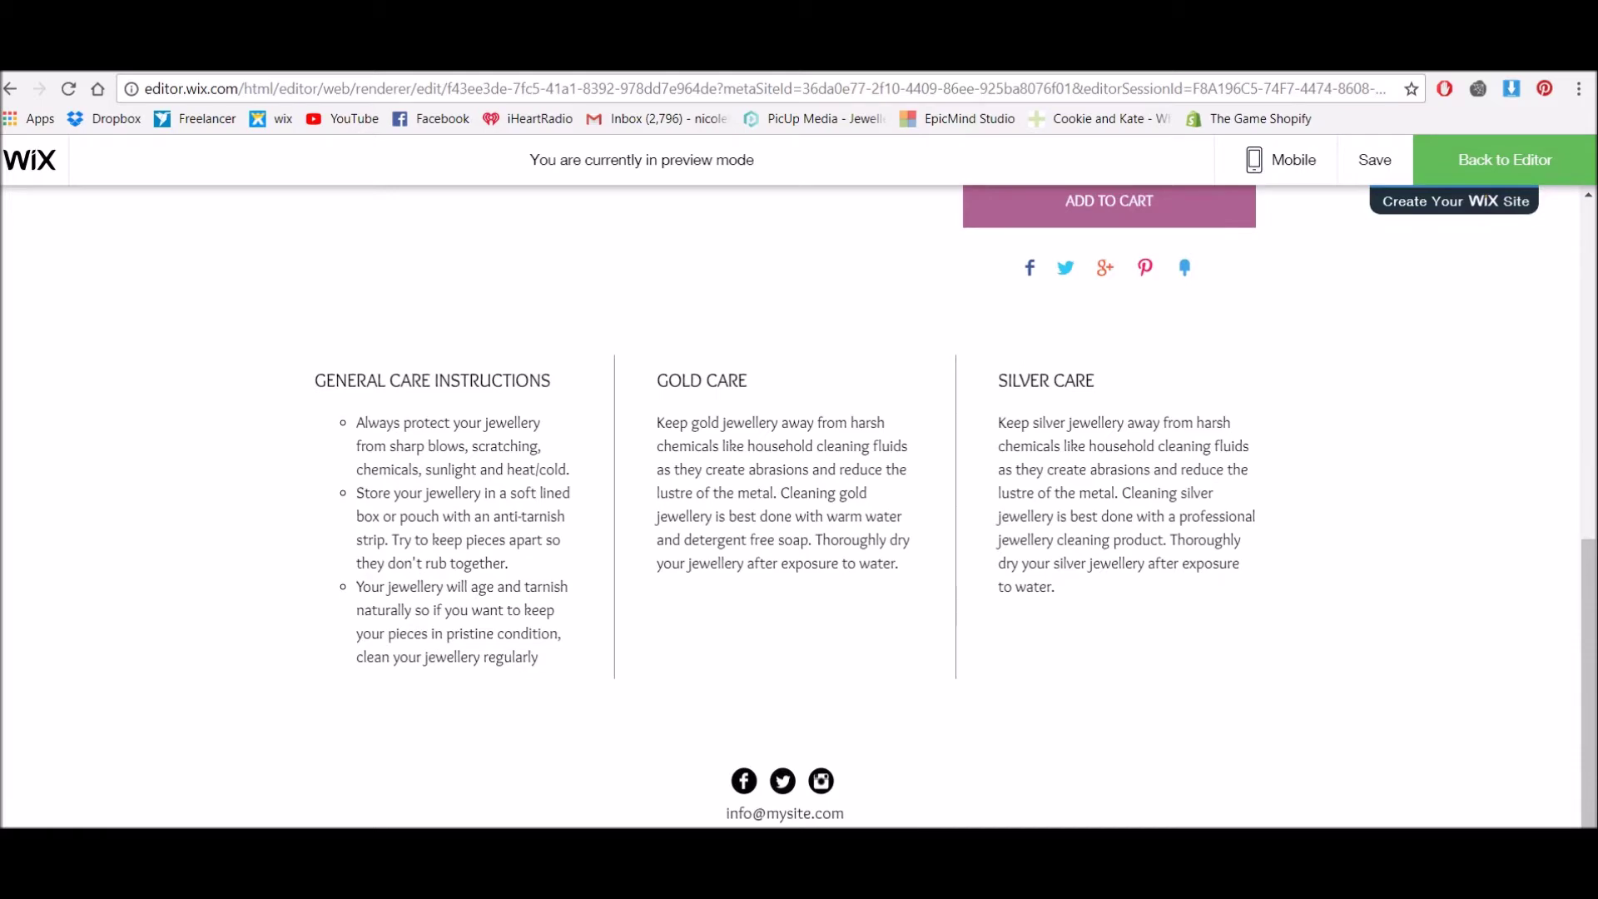
scroll(712, 322, up, 3)
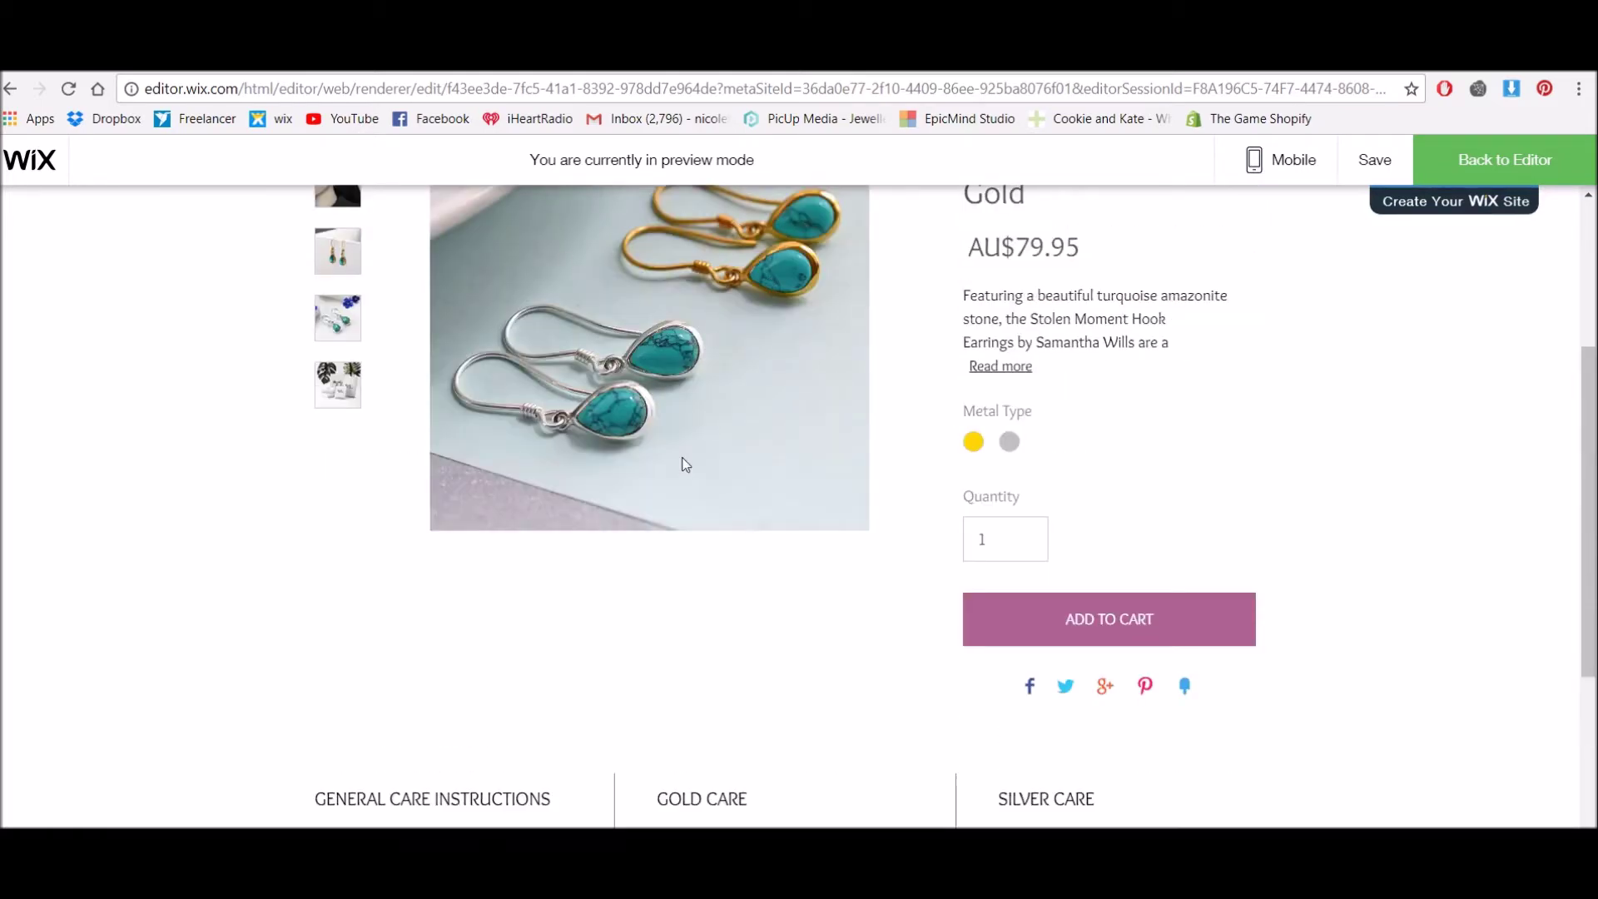
scroll(1240, 503, down, 2)
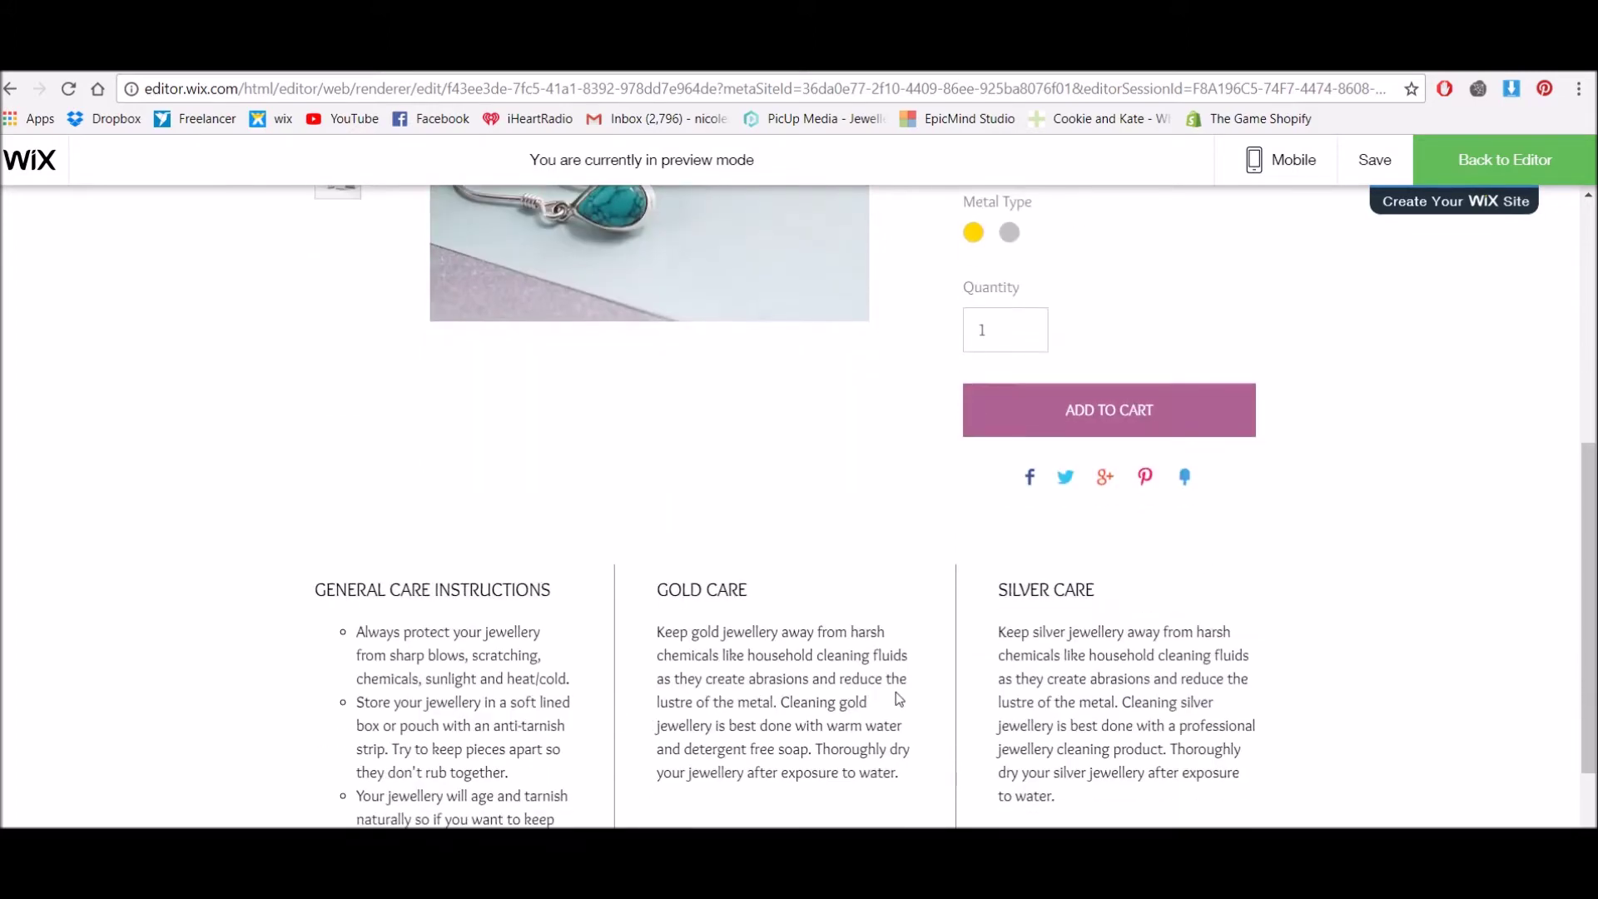
scroll(1134, 699, up, 4)
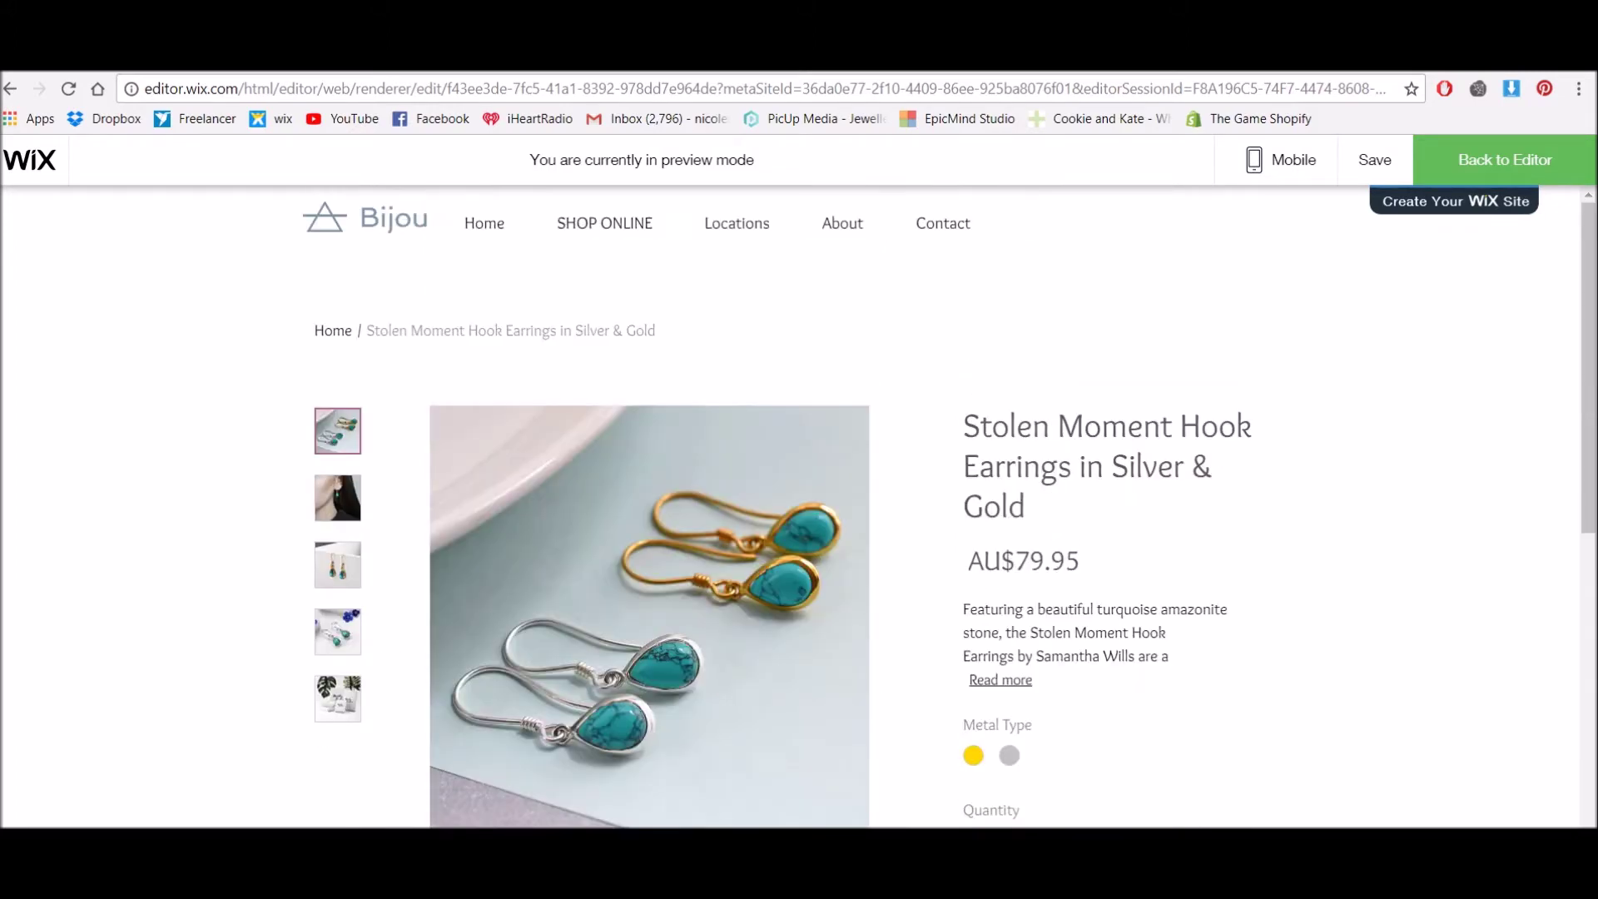
Step: Leave preview and open Manage Products from the product gallery's toolbar
click(1507, 167)
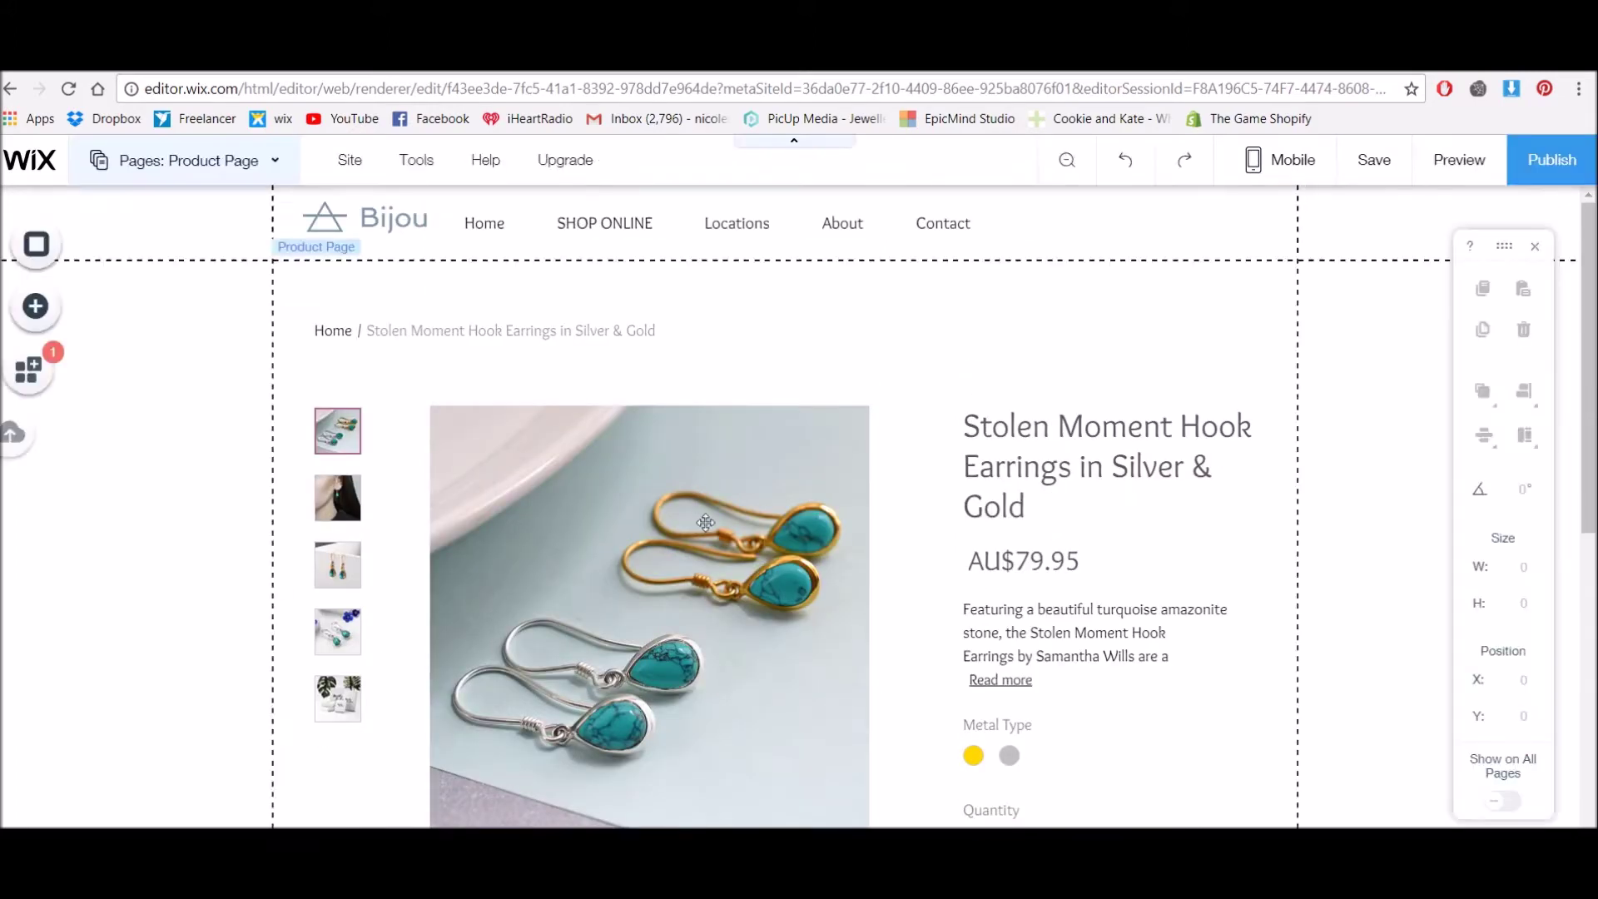
click(725, 513)
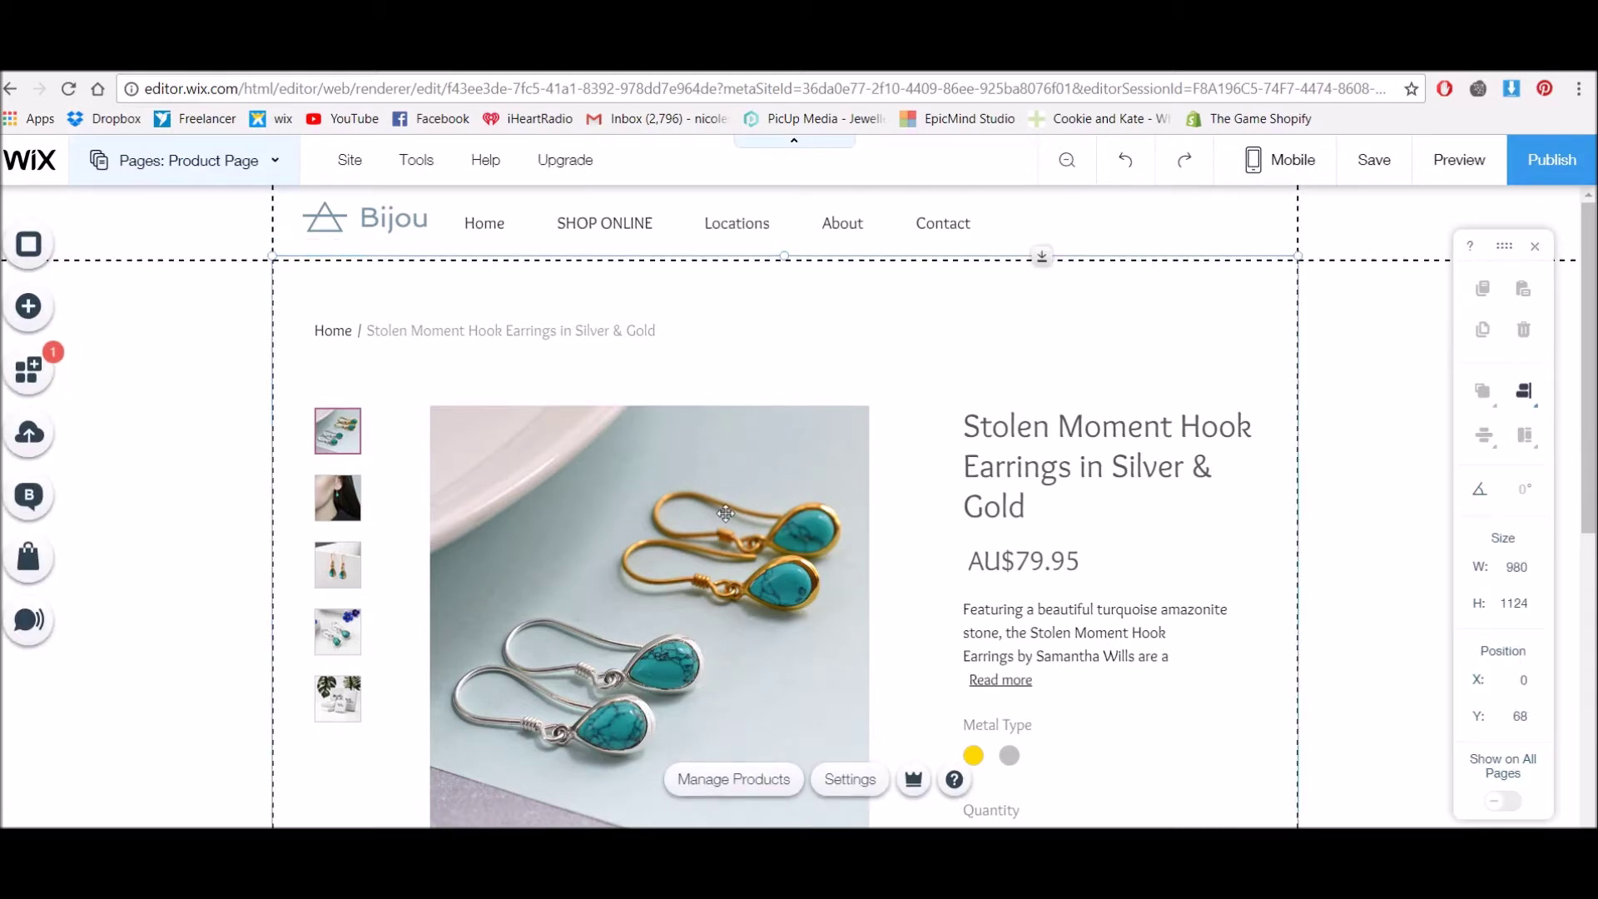
click(717, 783)
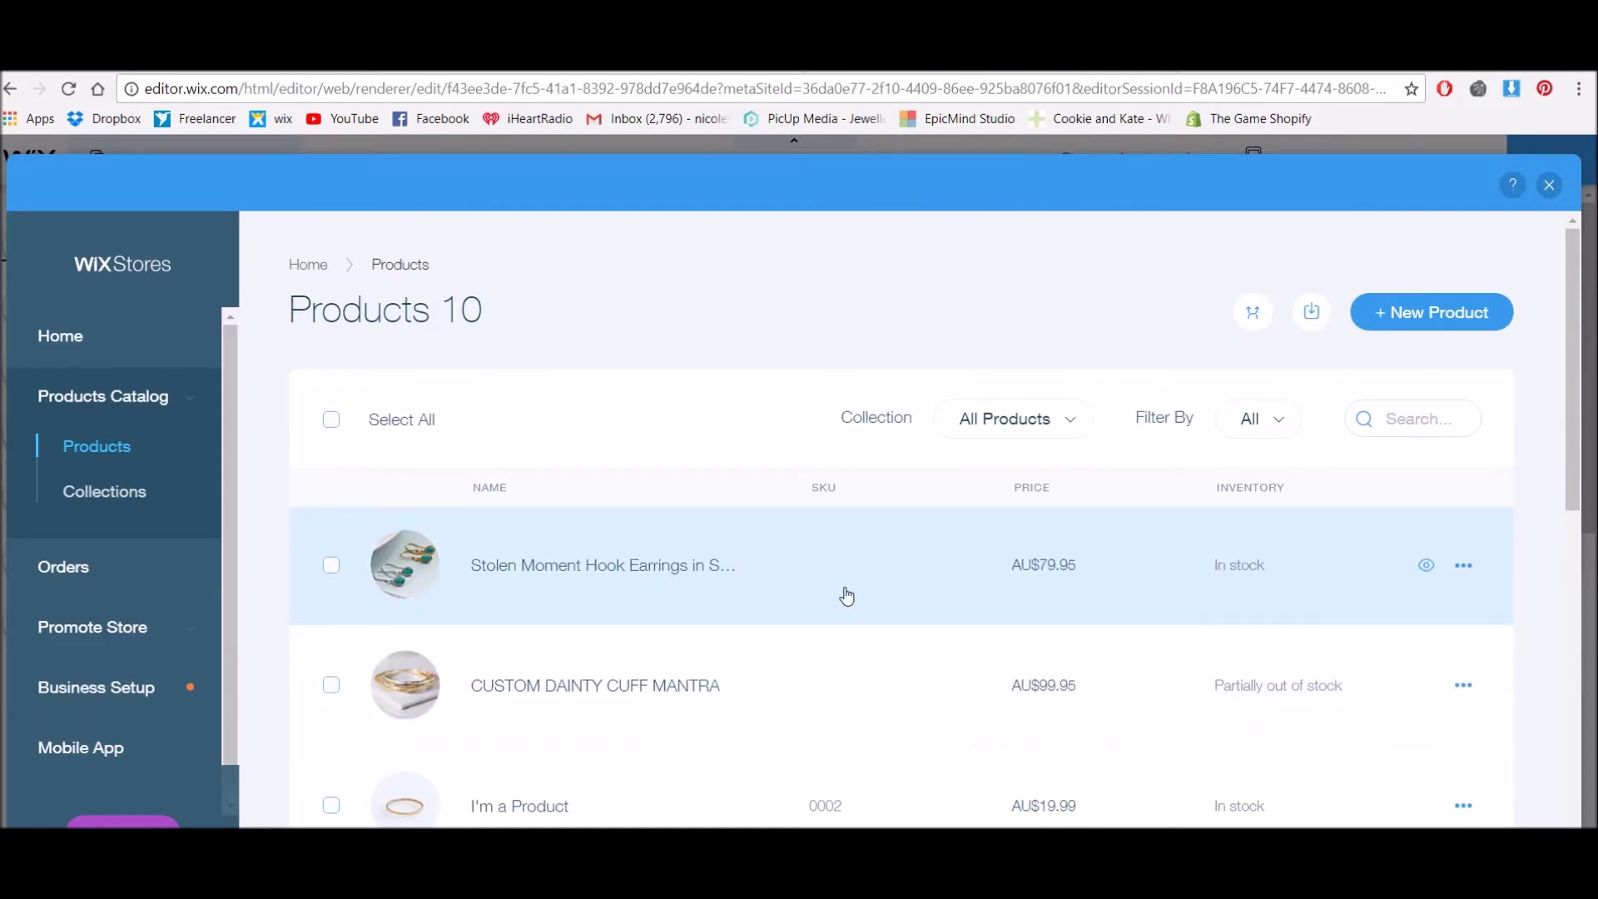
Step: Mark CUSTOM DAINTY CUFF MANTRA and start an info section titled GENERAL CARE INSTRUCTIONS
click(330, 686)
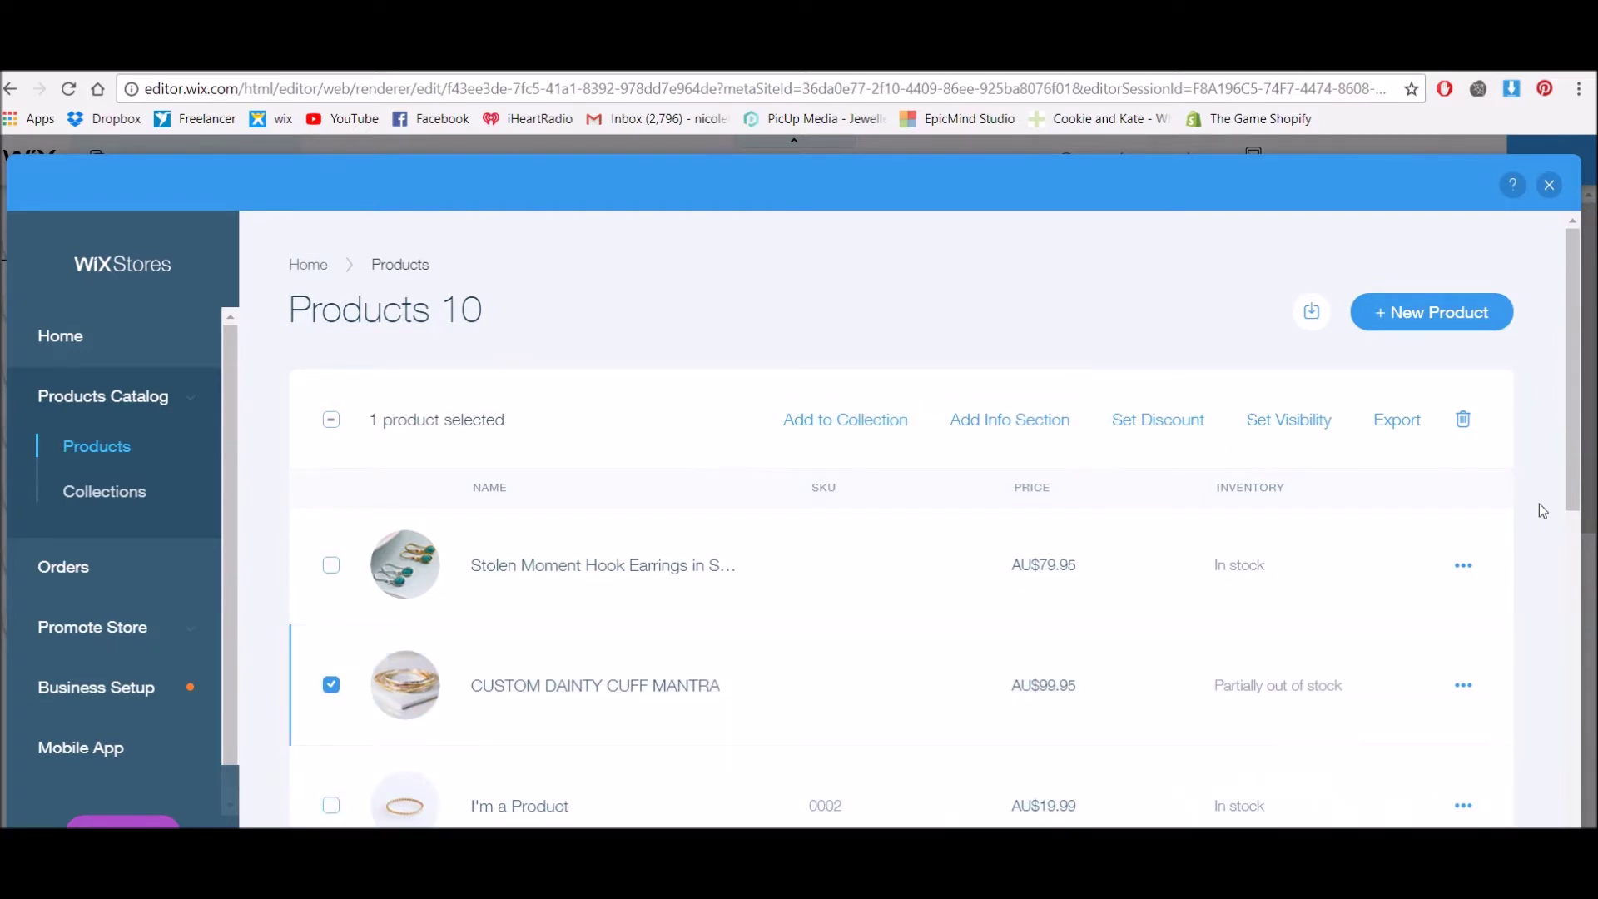
click(1029, 434)
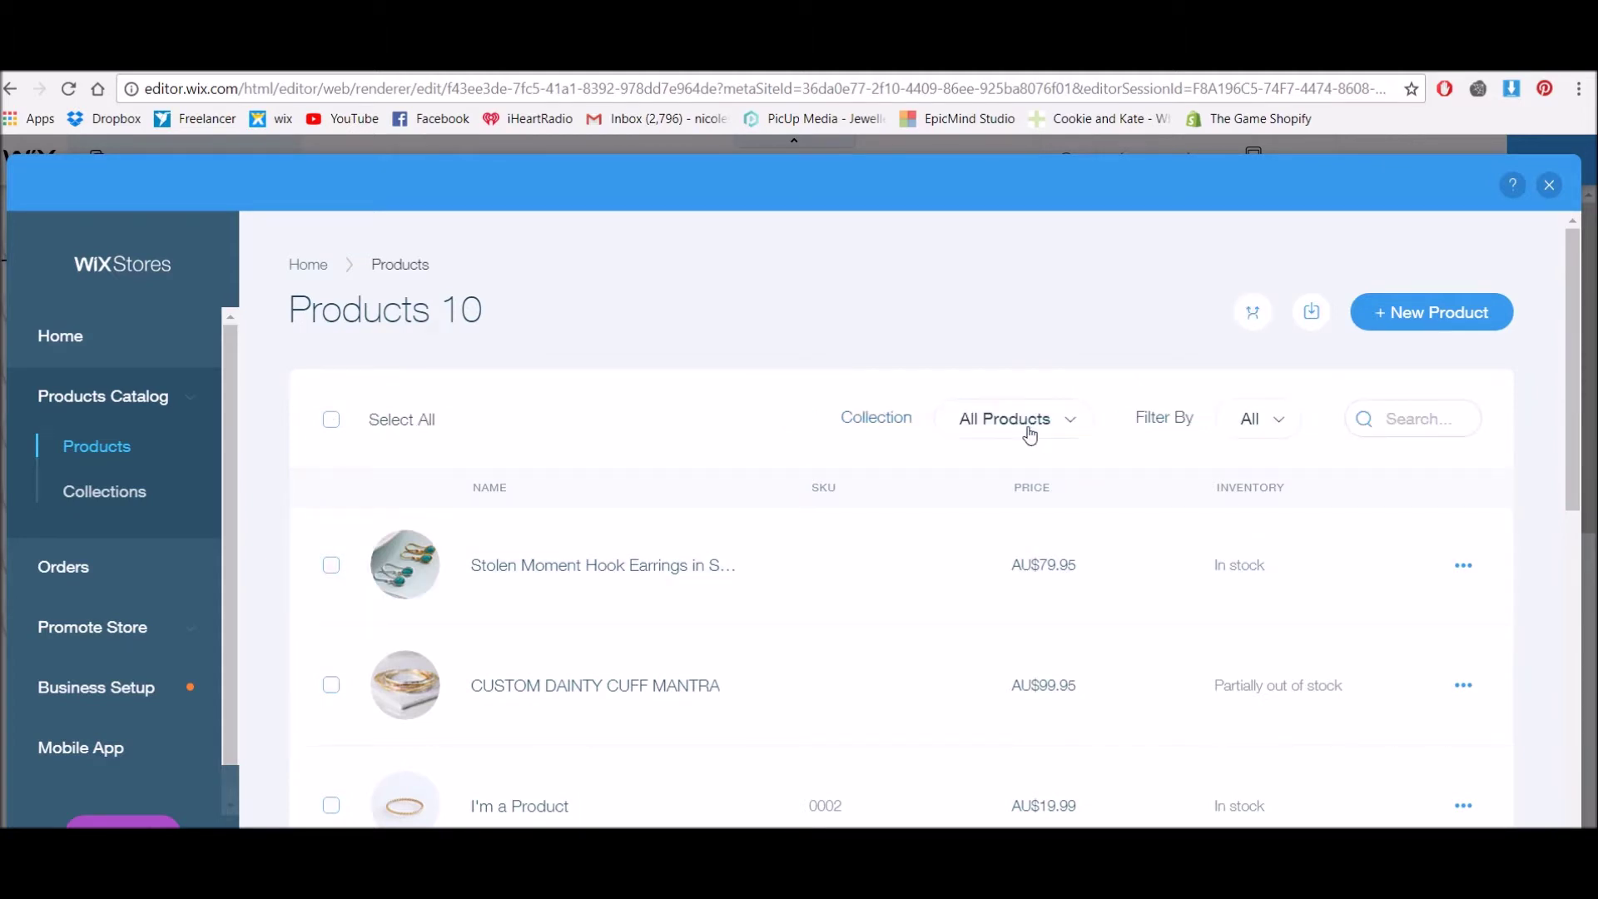
click(331, 684)
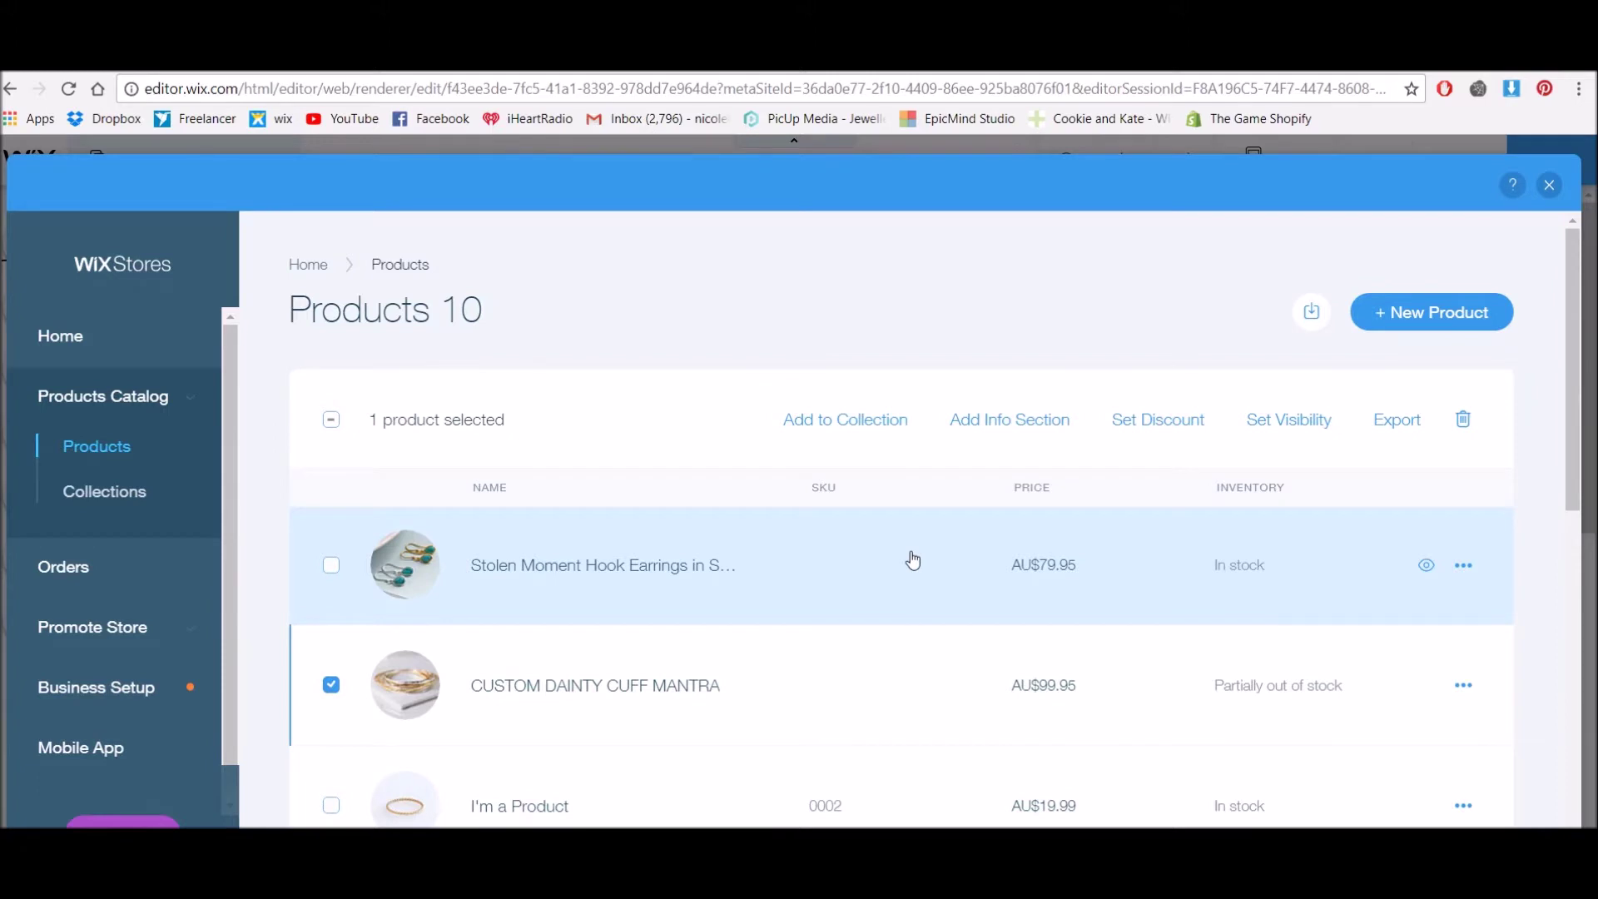
scroll(913, 580, down, 2)
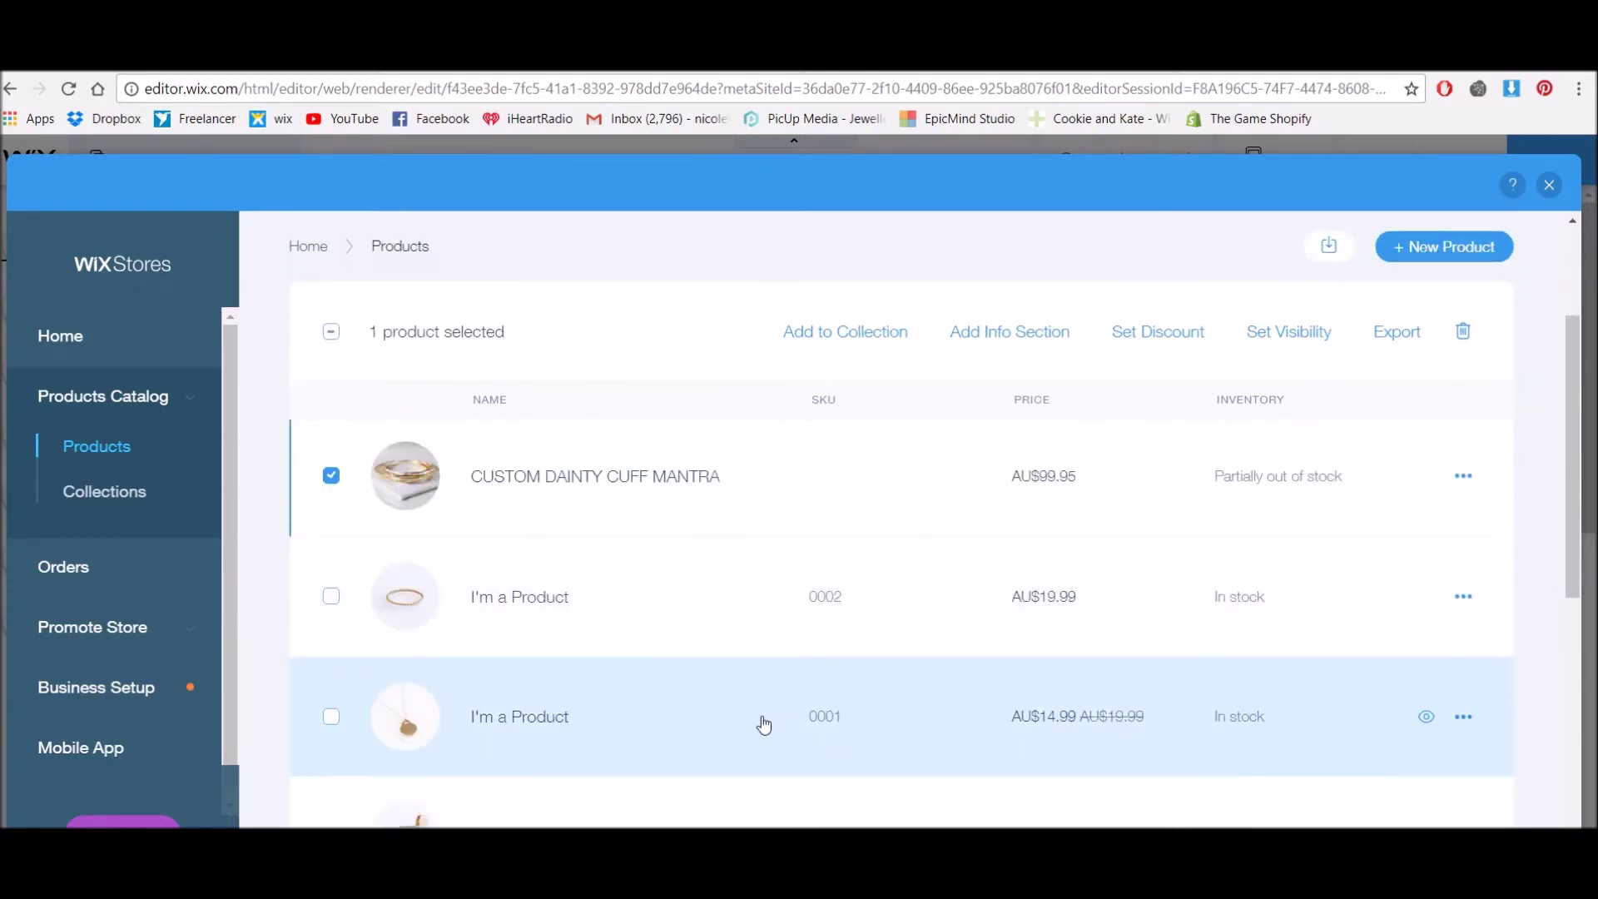
scroll(761, 724, up, 2)
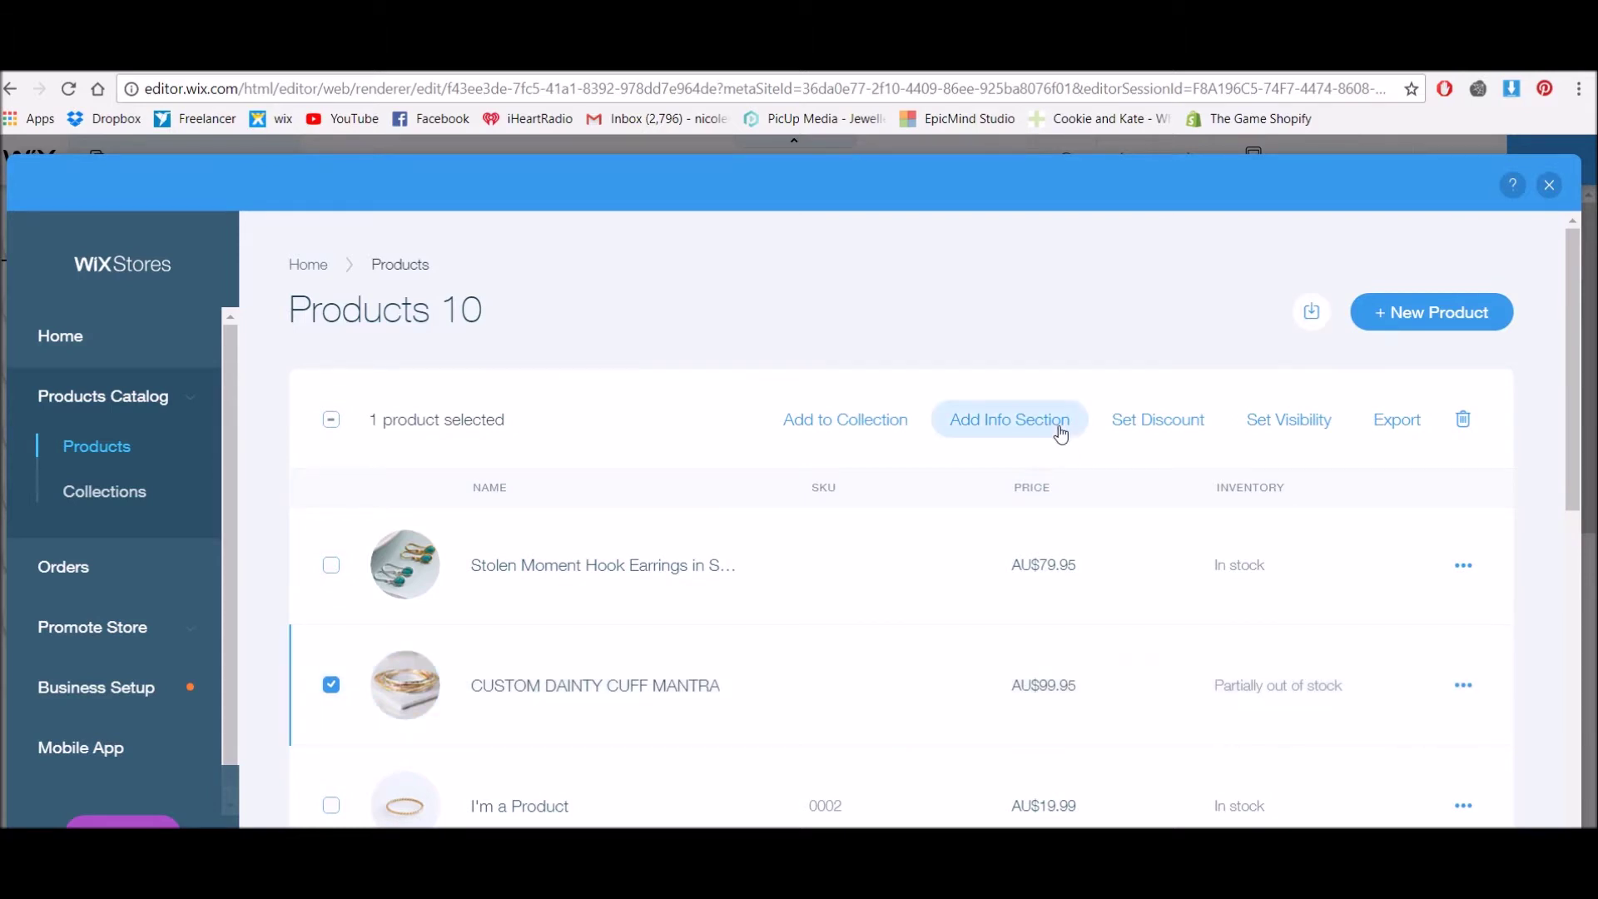
click(1021, 422)
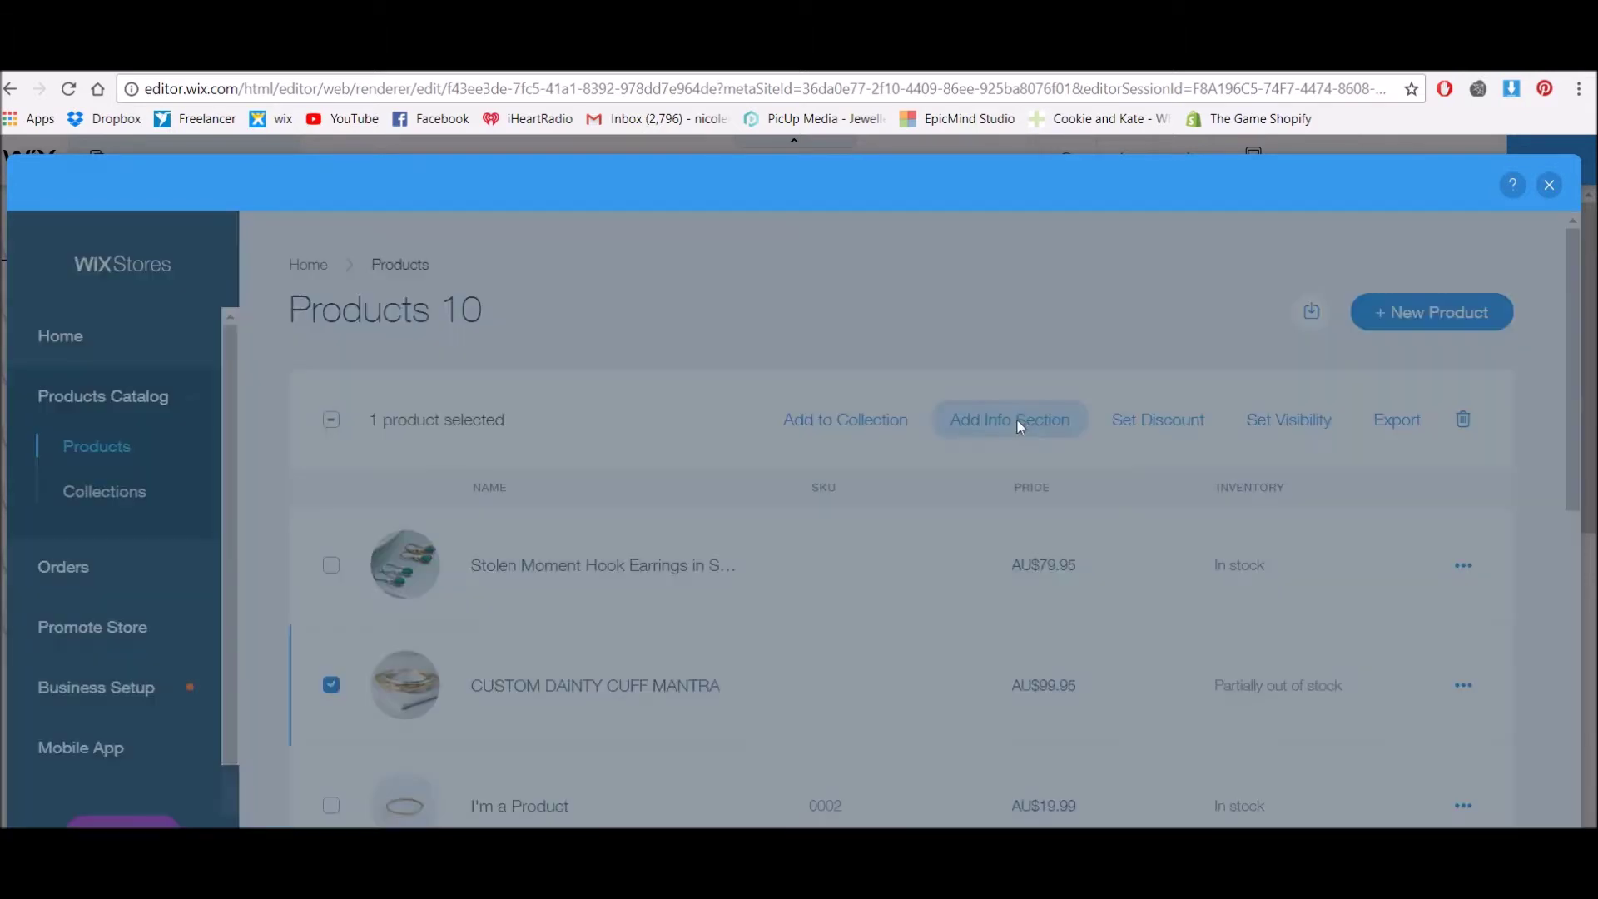
key(Down)
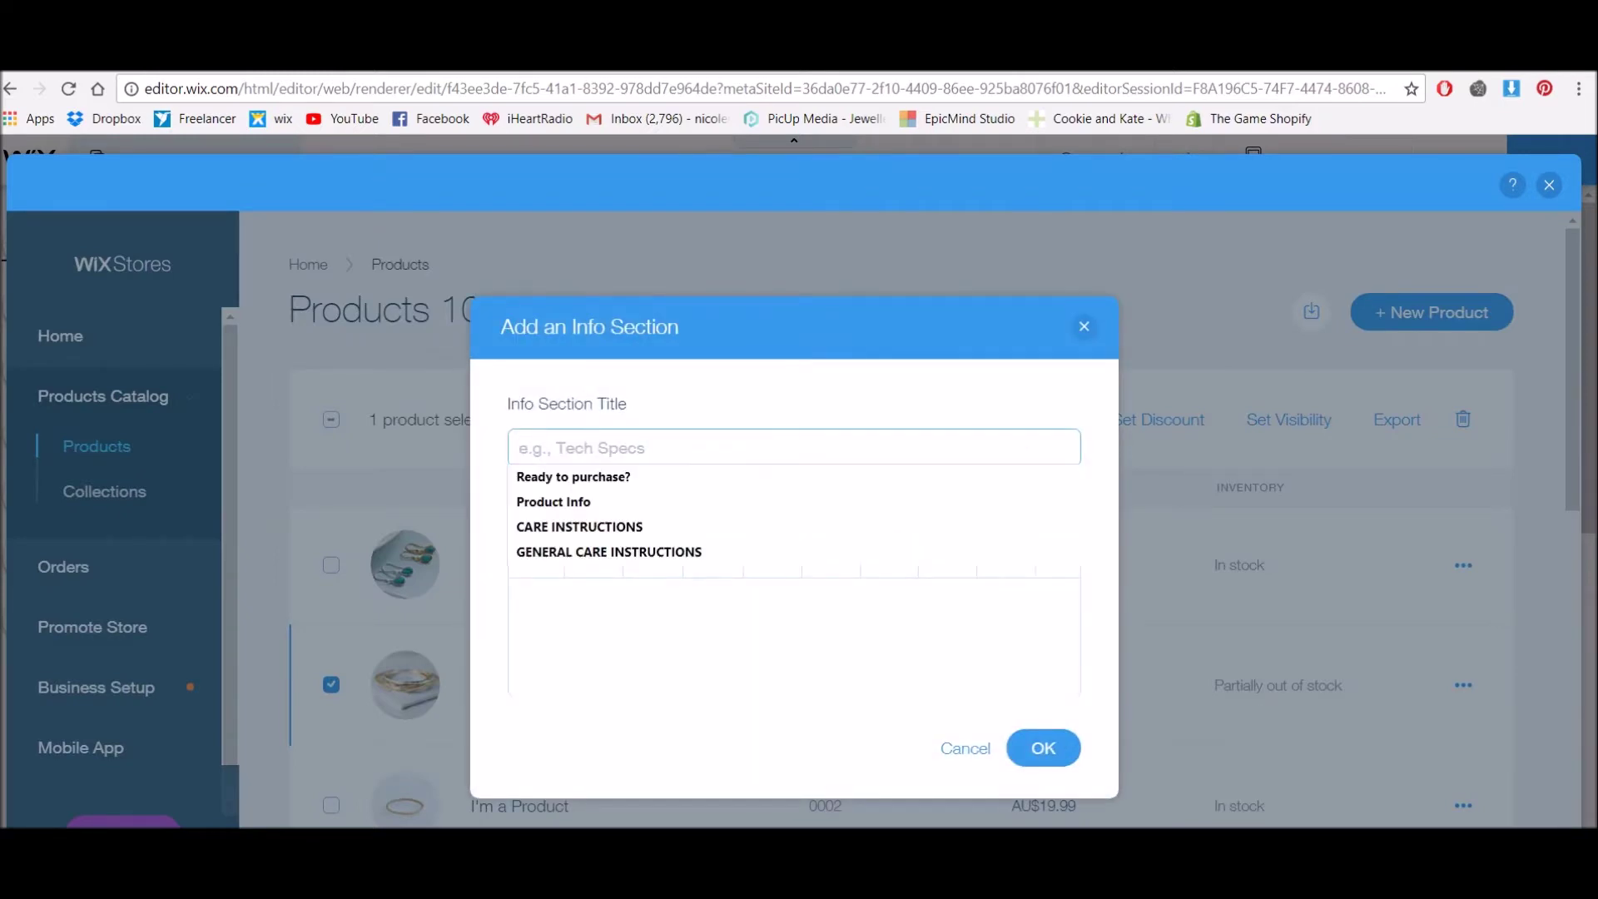
key(Down)
key(Down)
key(Down)
key(Down)
key(Return)
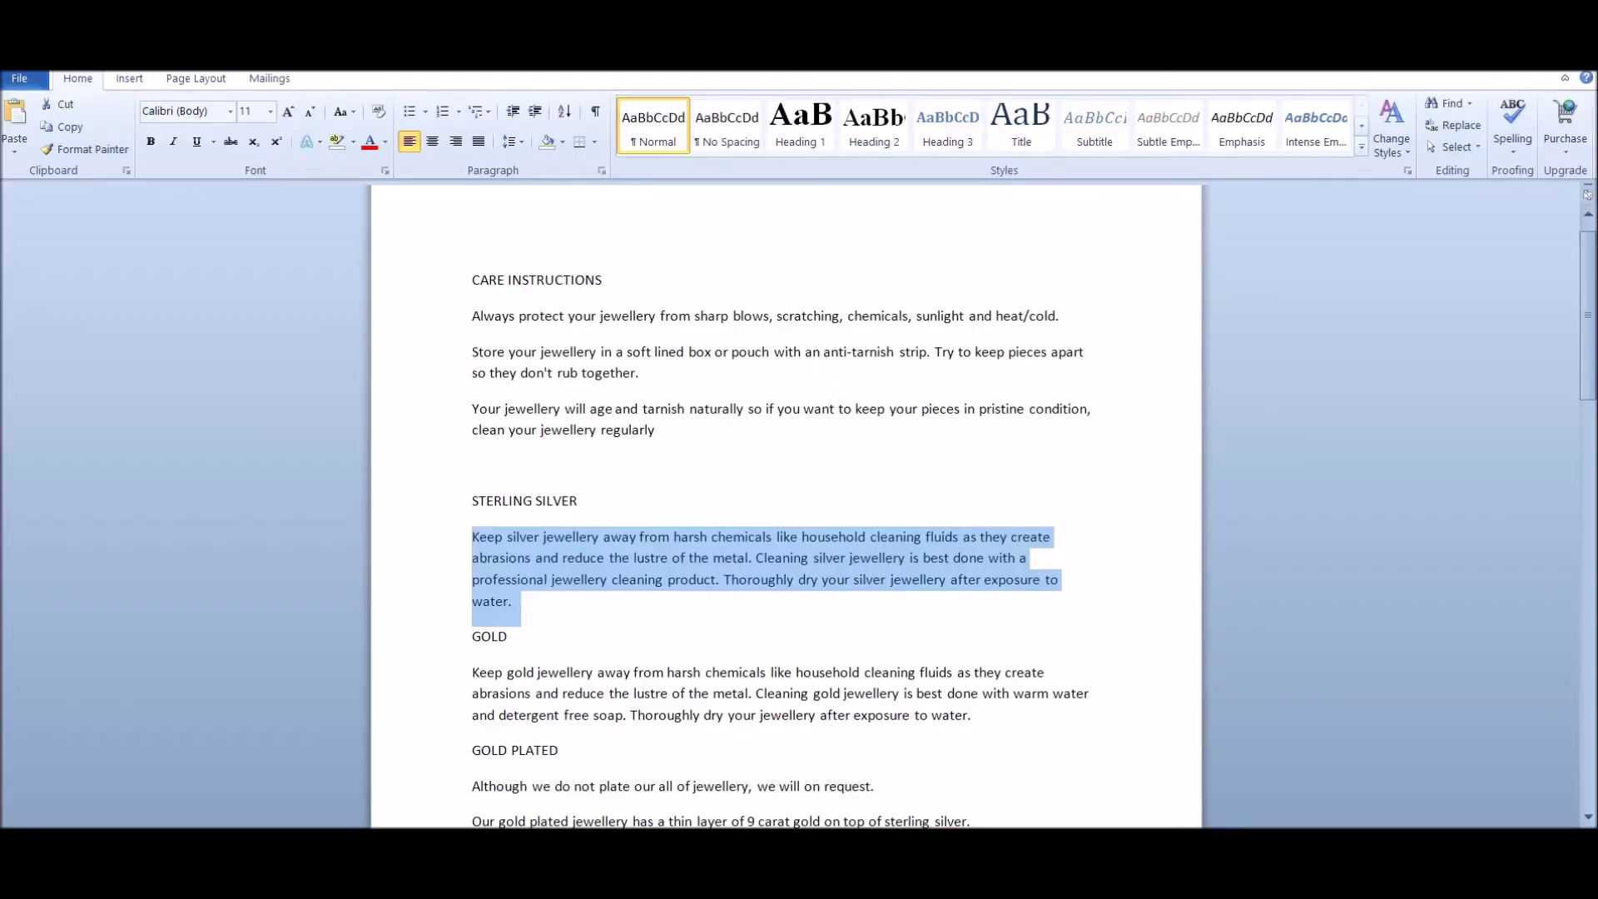
Step: Select the three general care paragraphs in the care instructions document
click(667, 672)
drag(472, 312, 662, 453)
key(ctrl+c)
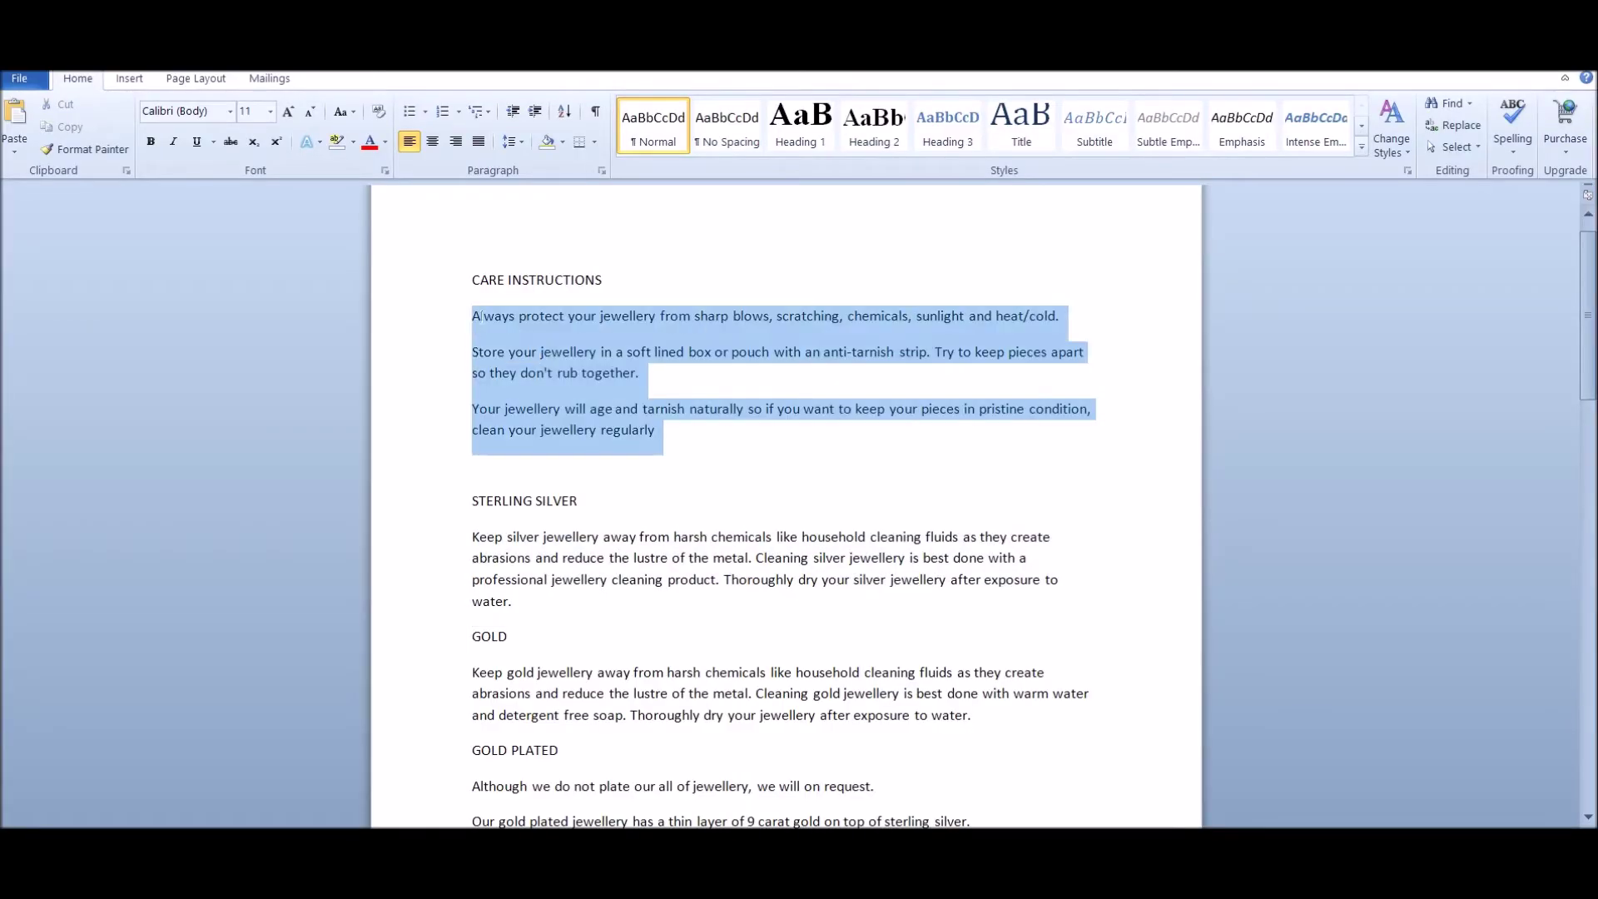
Step: Paste the three care tips into Description as a bulleted list and save the section
key(alt+Tab)
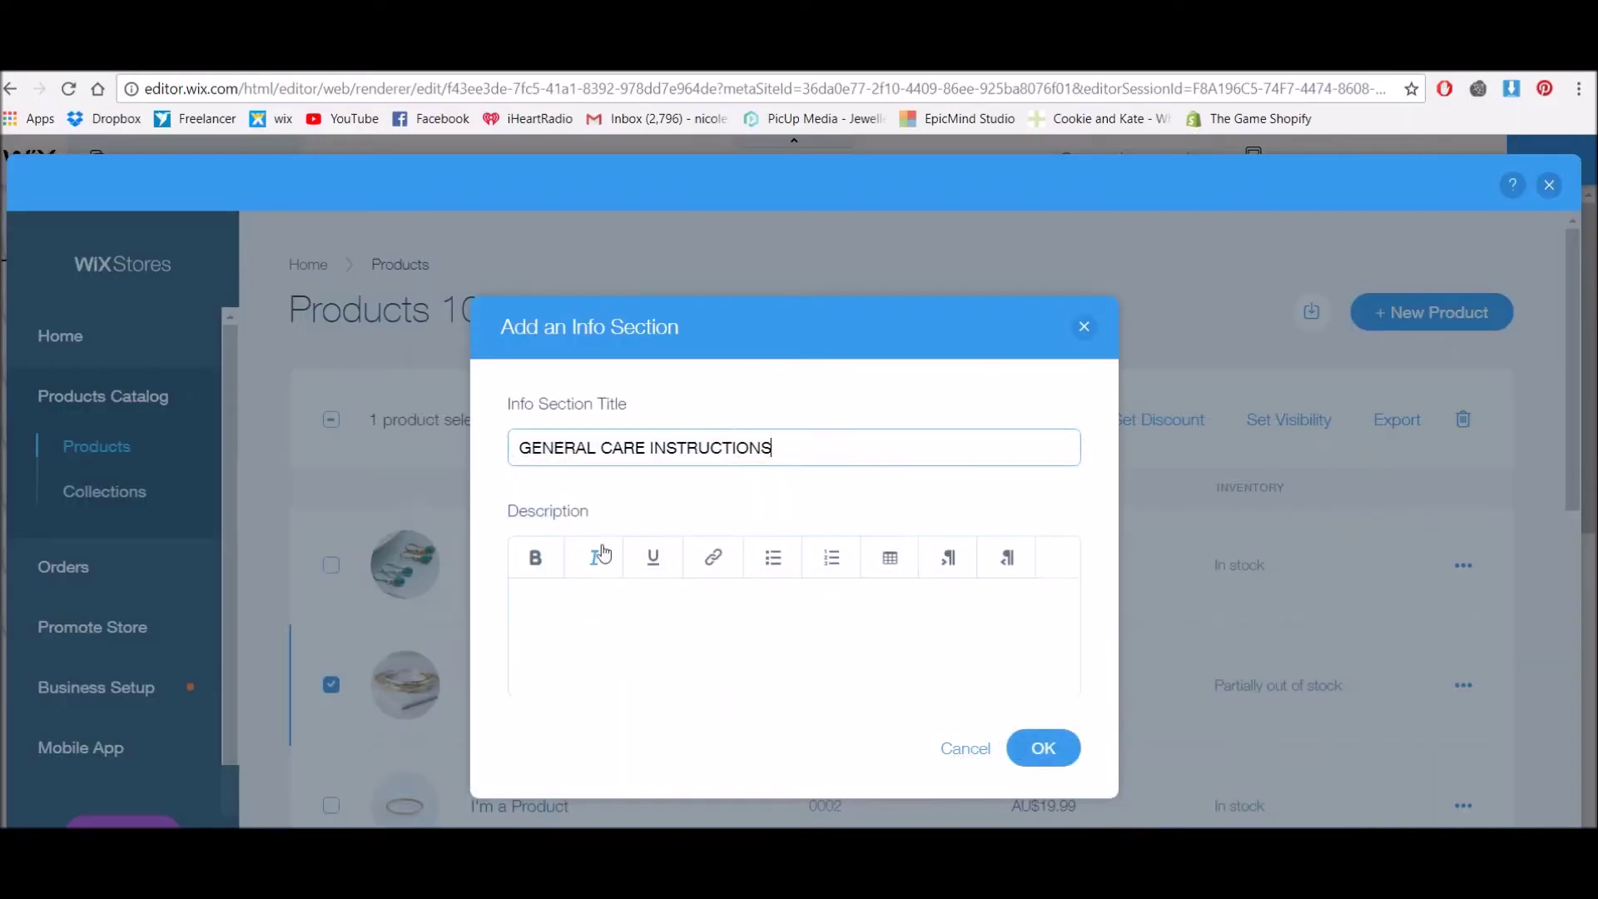
key(ctrl+v)
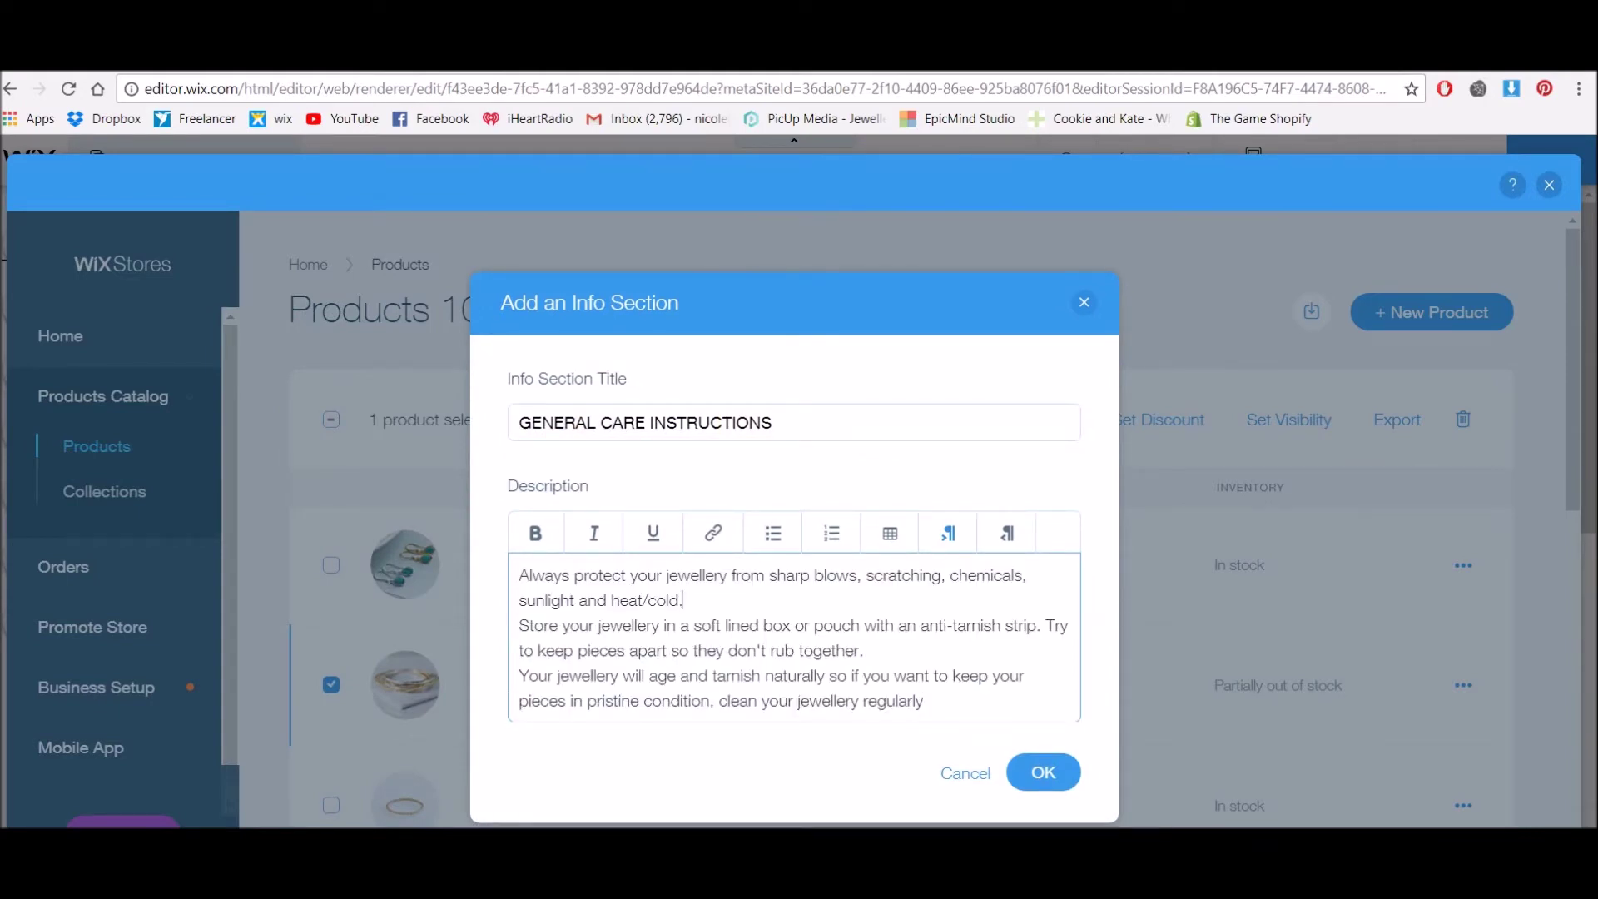
key(Return)
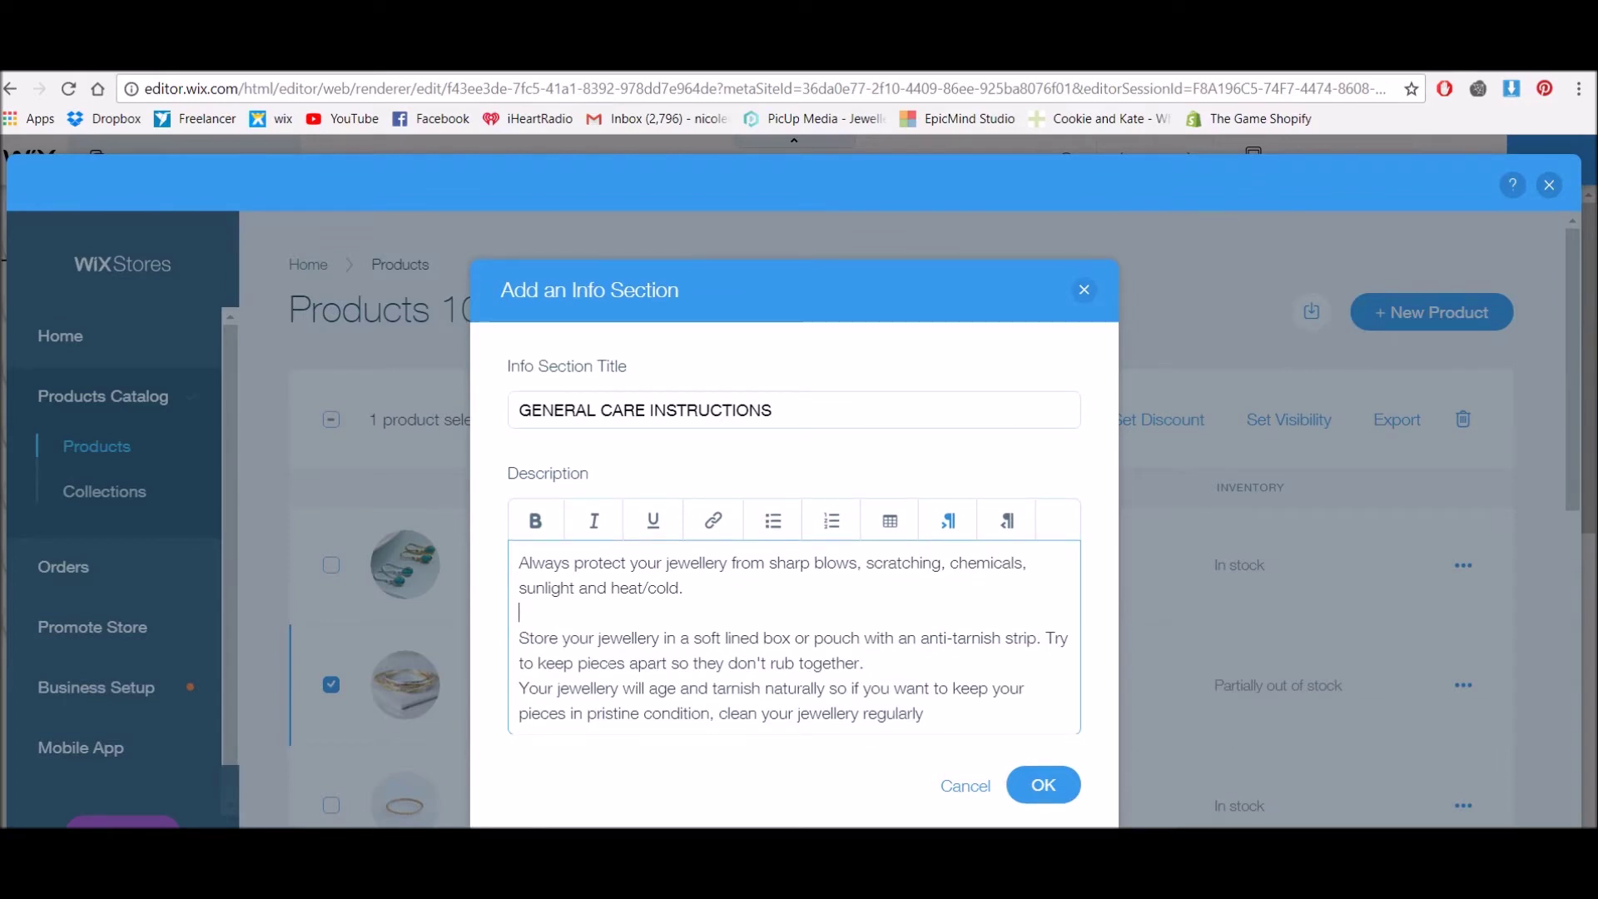
key(BackSpace)
key(ctrl+a)
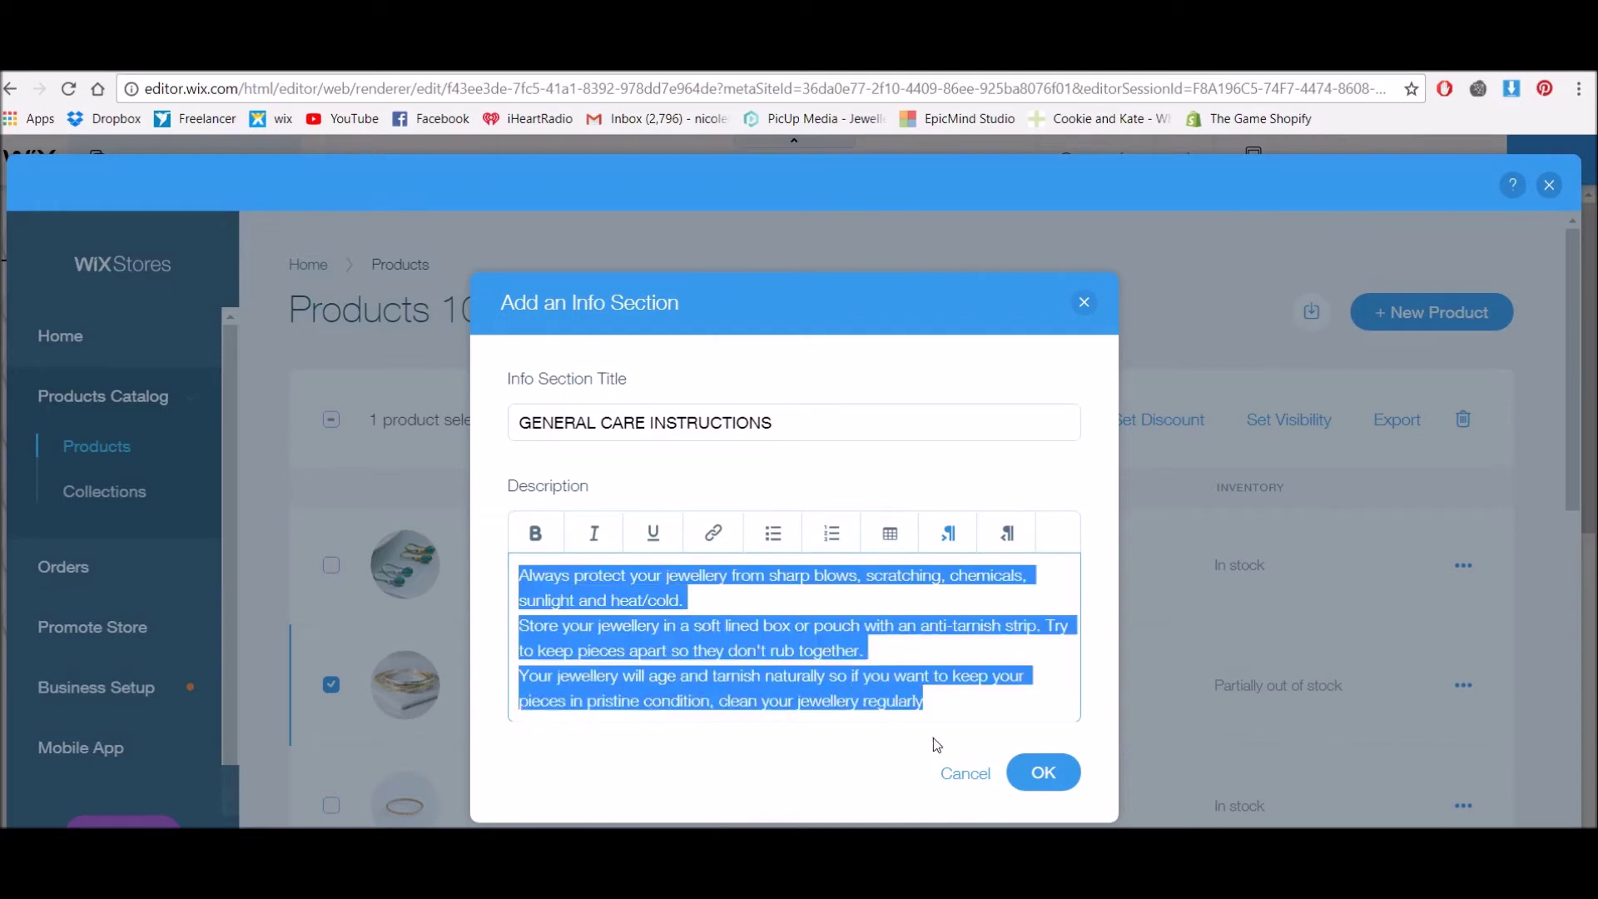
click(772, 533)
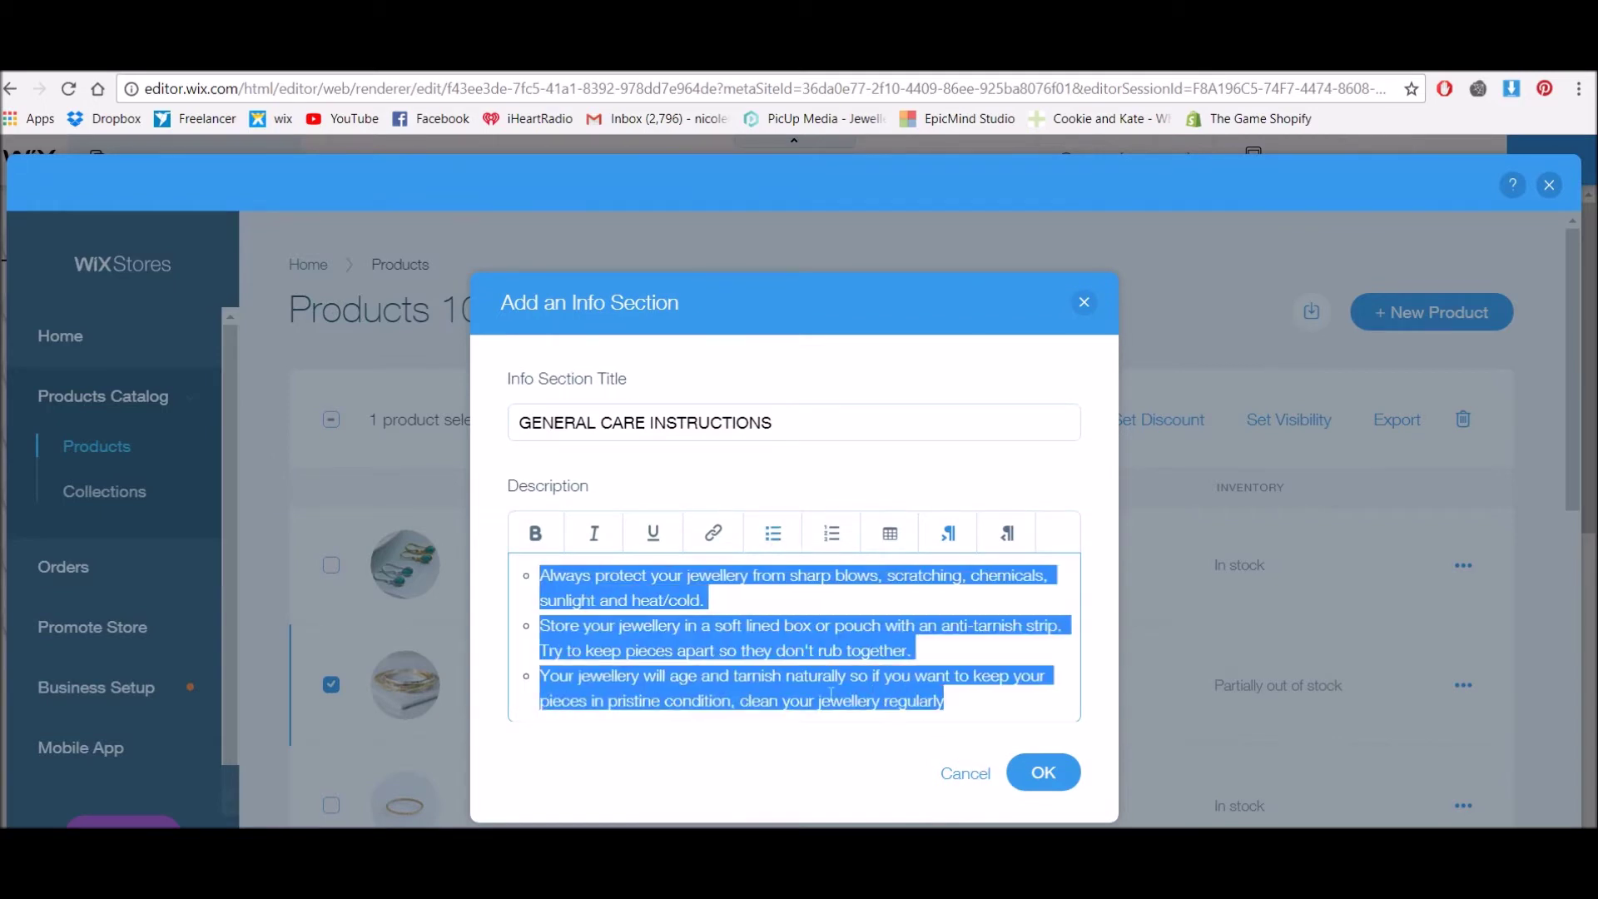
click(1043, 774)
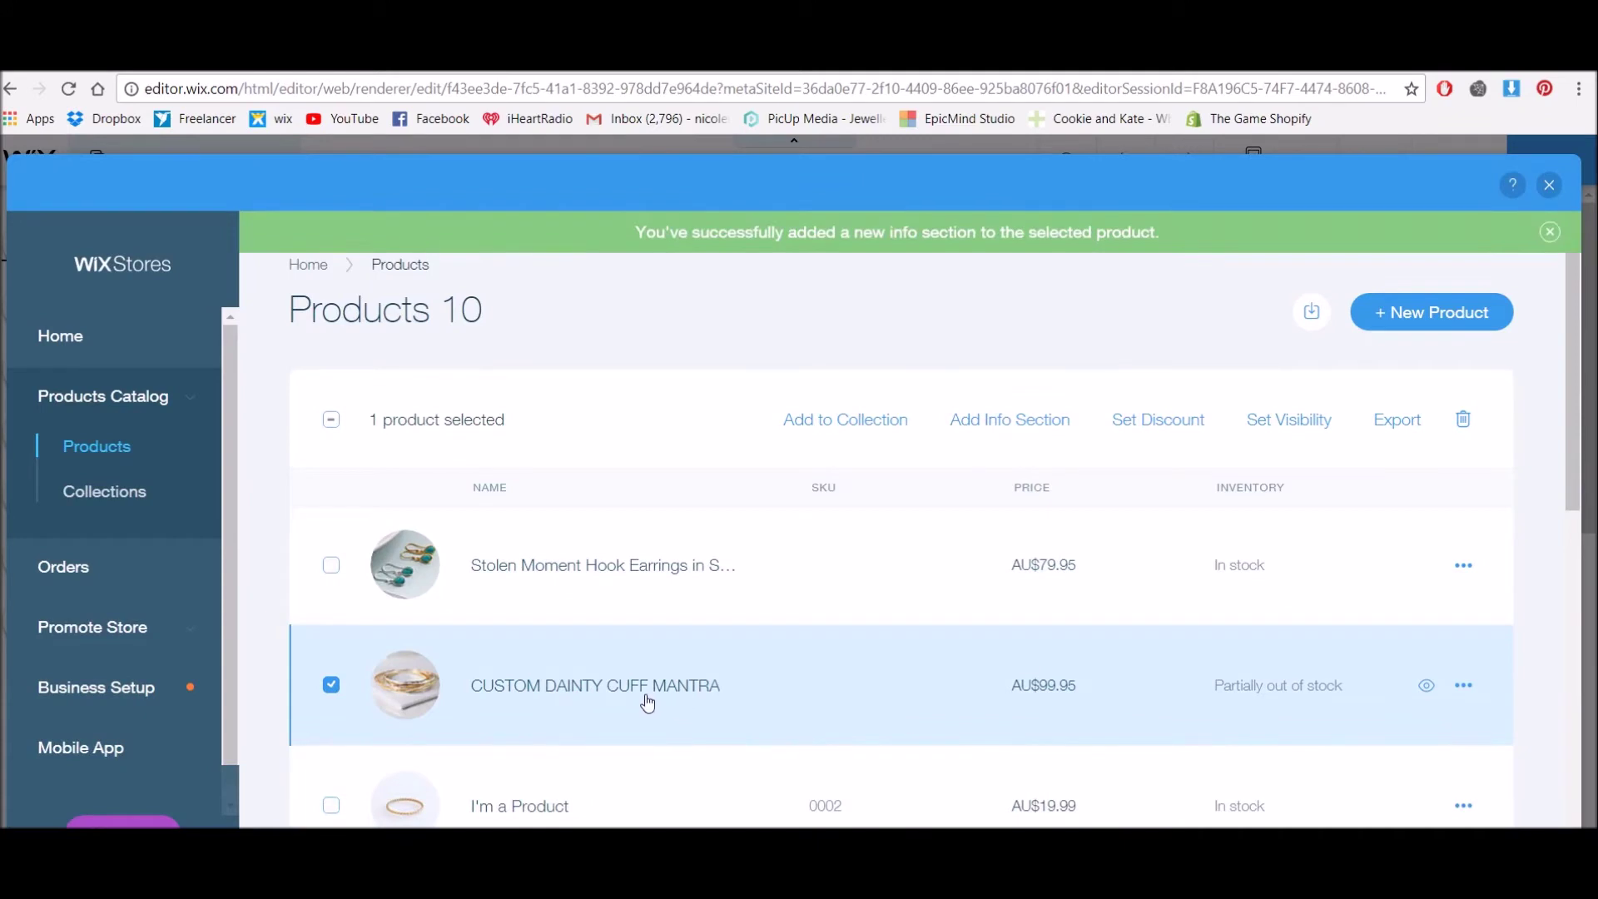
Step: Start a new info section and set its title to GOLD CARE
click(999, 421)
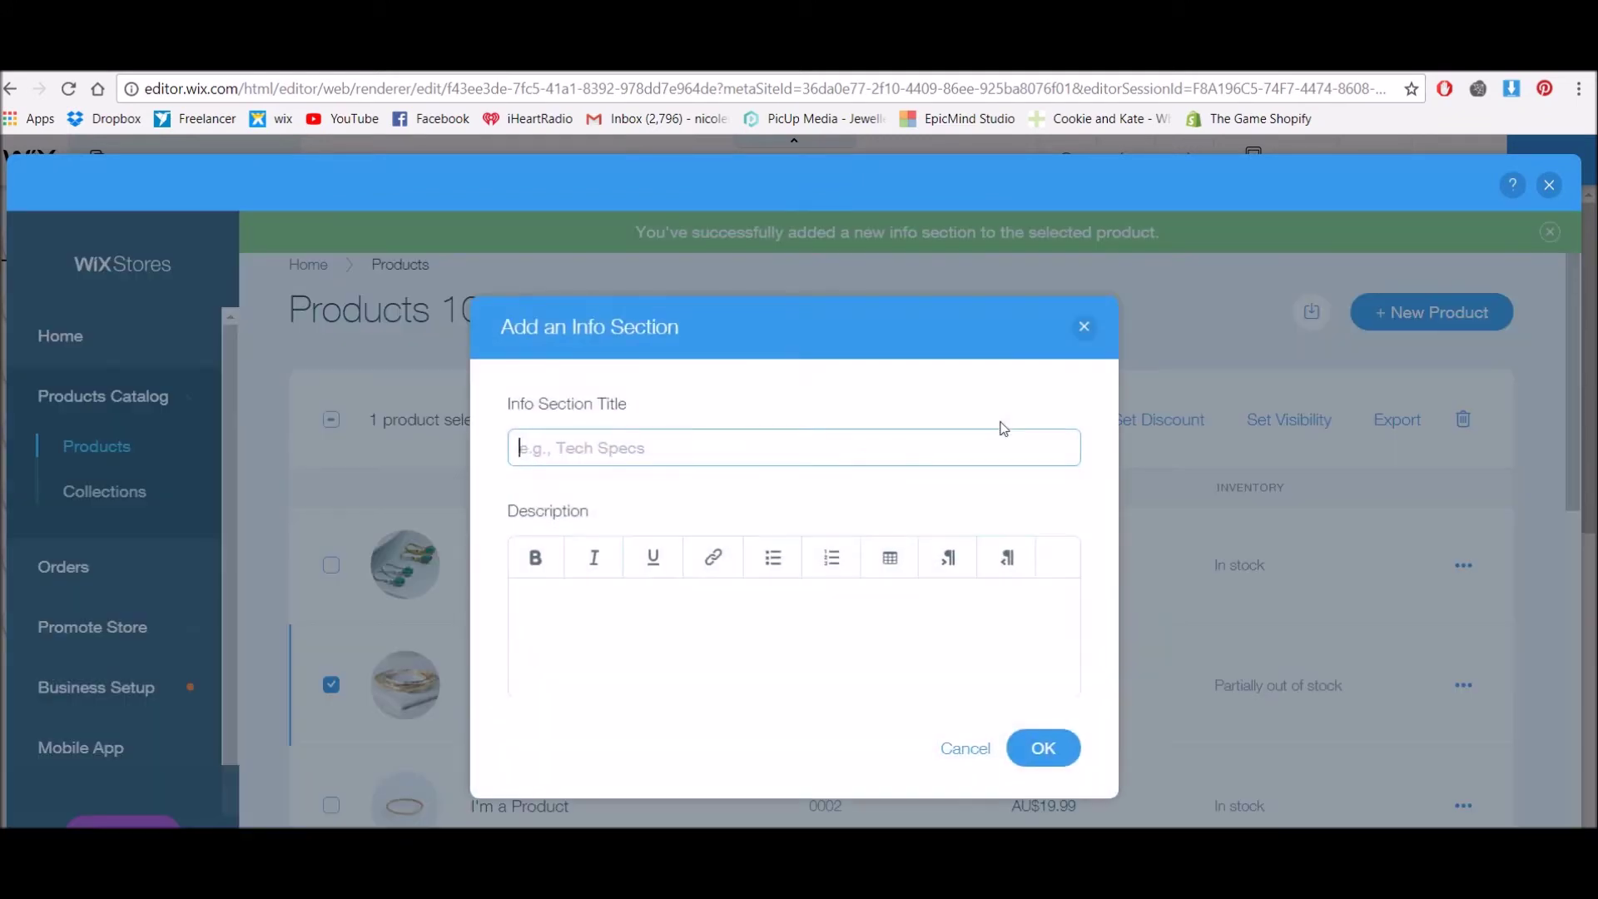
click(600, 447)
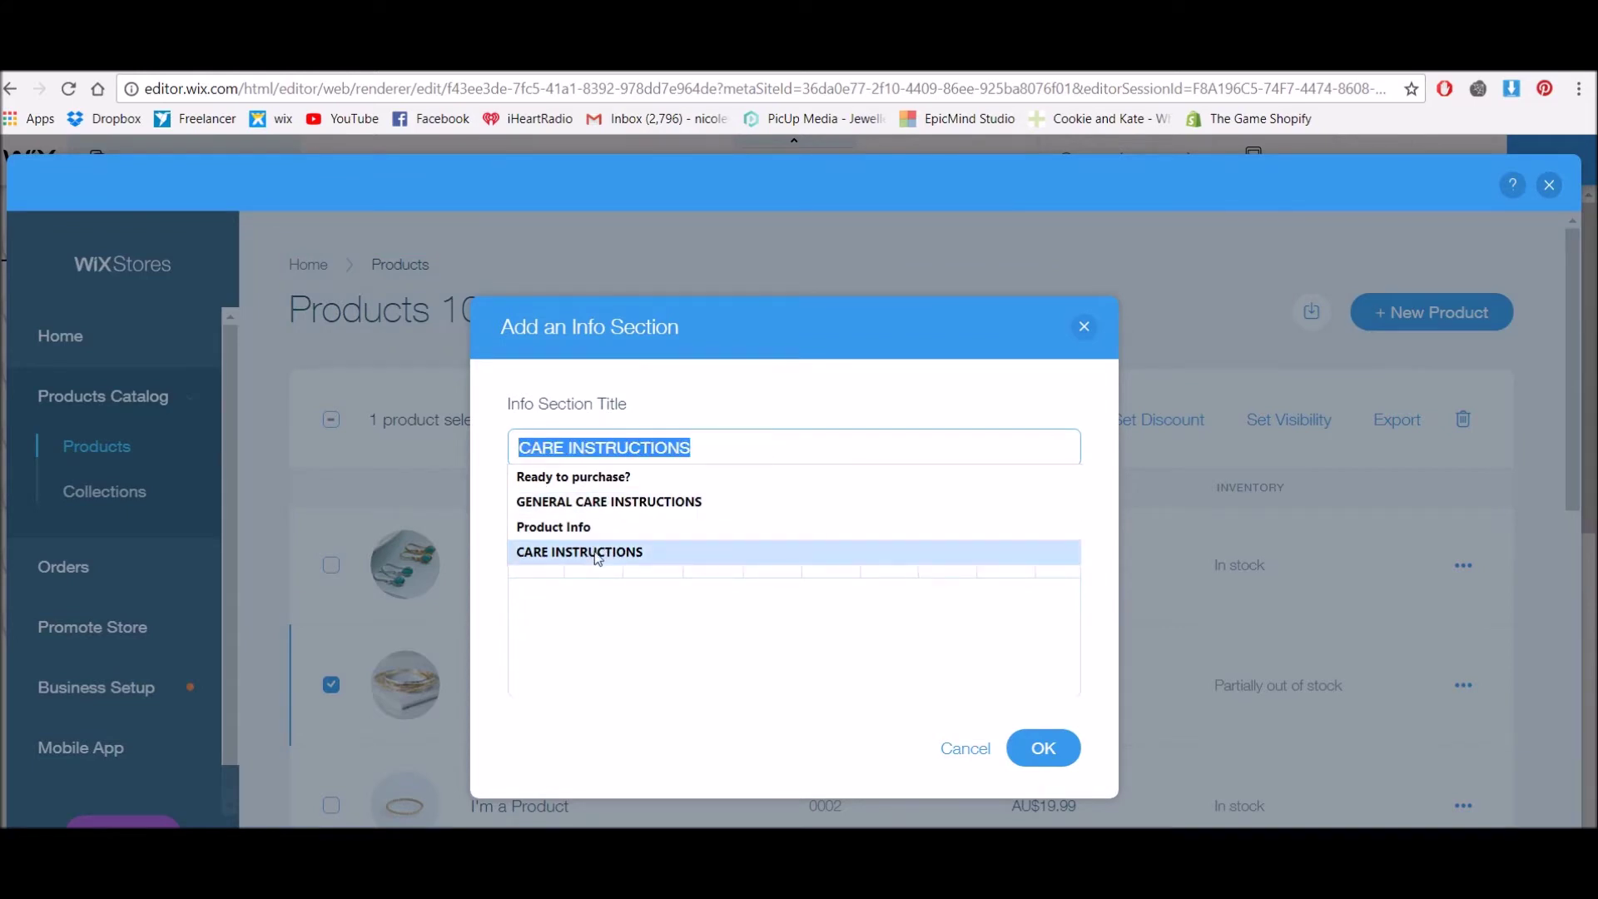
click(591, 554)
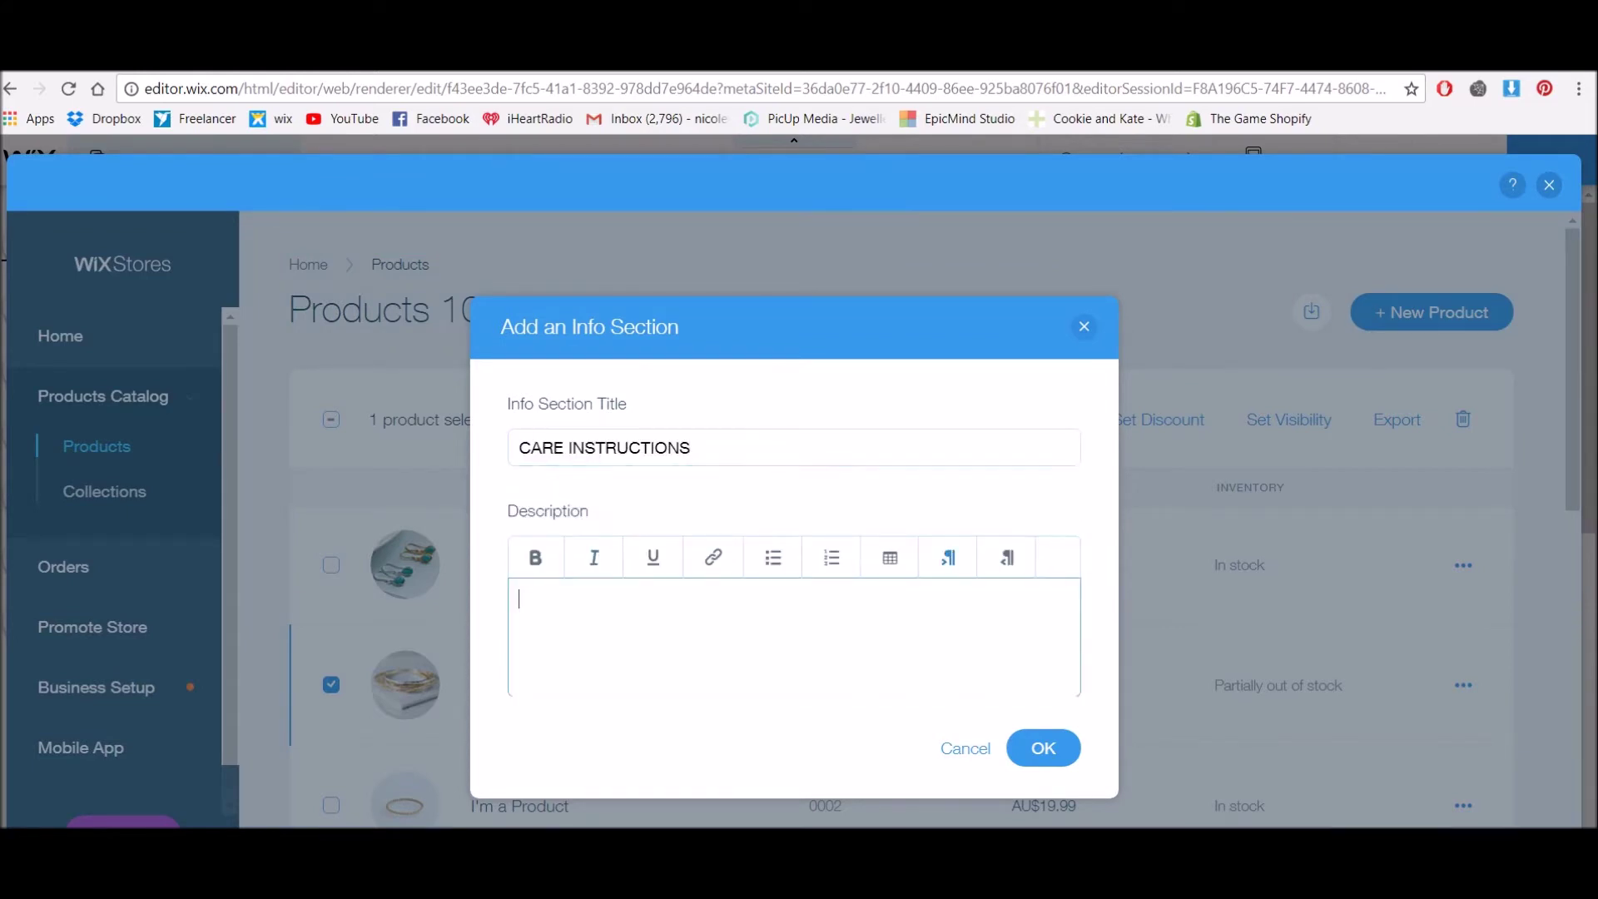
key(alt+Tab)
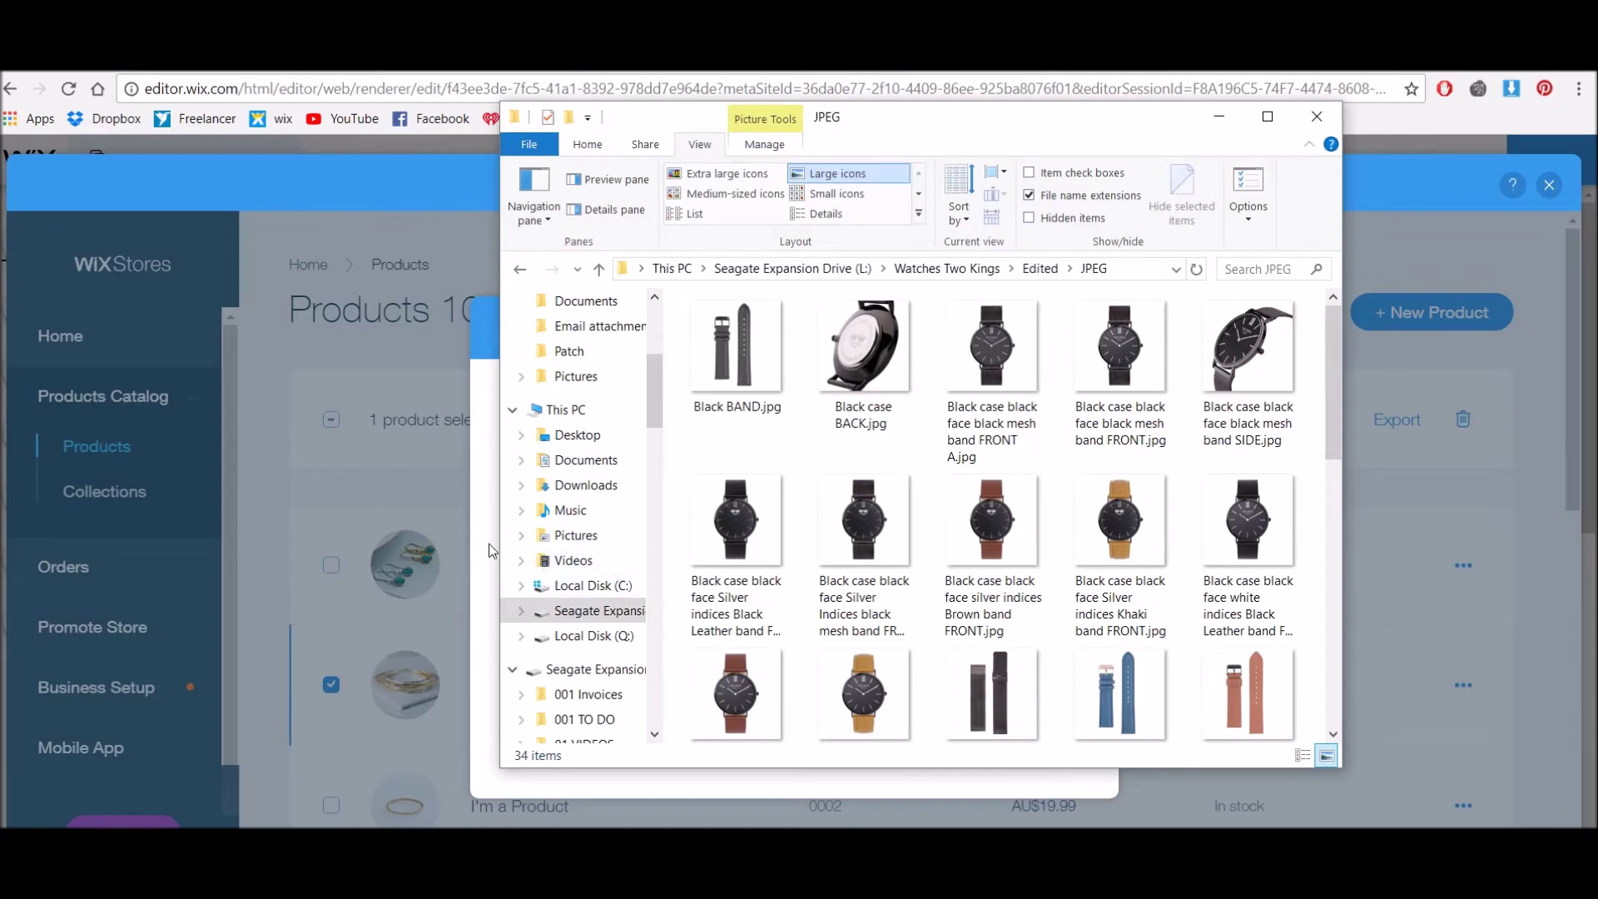
key(alt+Tab)
click(667, 446)
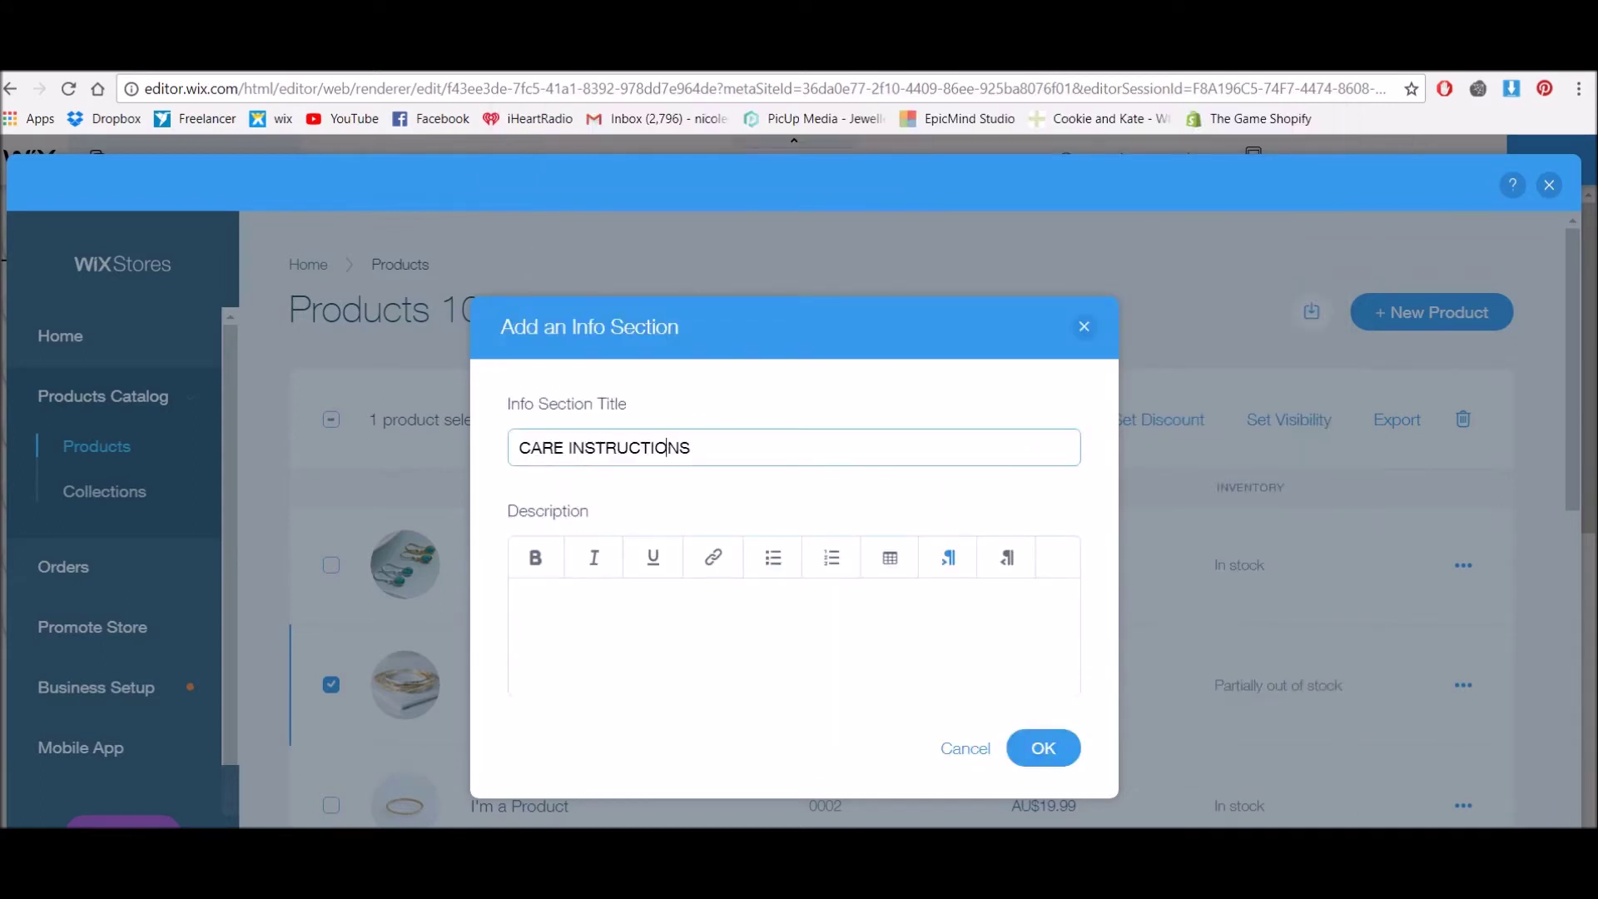
key(ctrl+a)
text(gol)
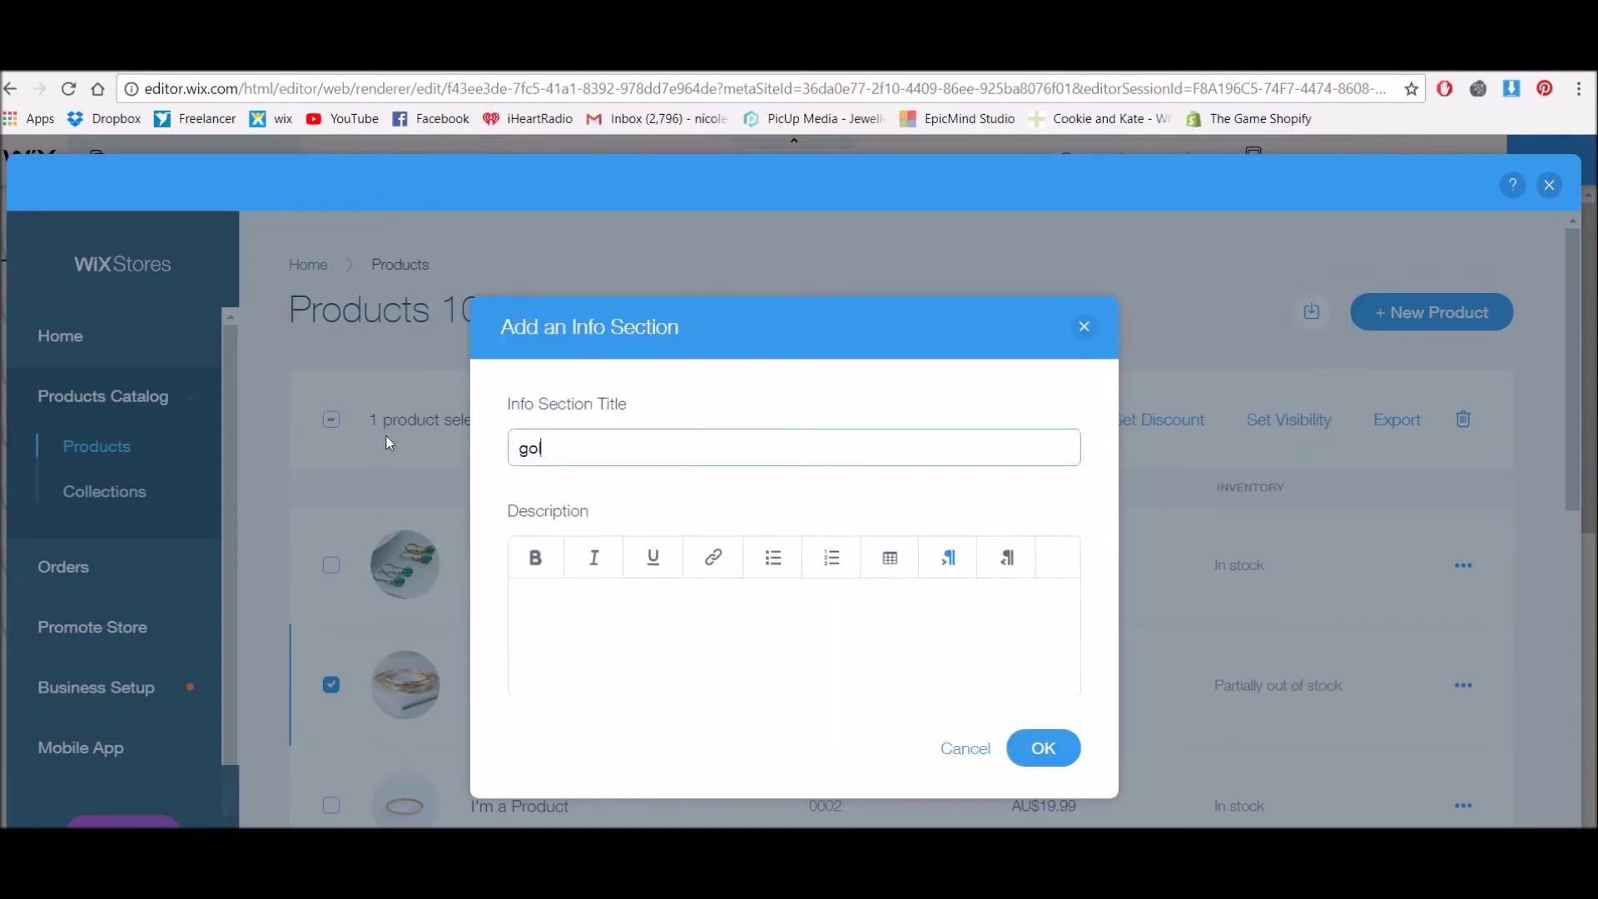
key(BackSpace)
key(BackSpace)
key(BackSpace)
text(GOL)
key(BackSpace)
key(BackSpace)
key(BackSpace)
text(ARE)
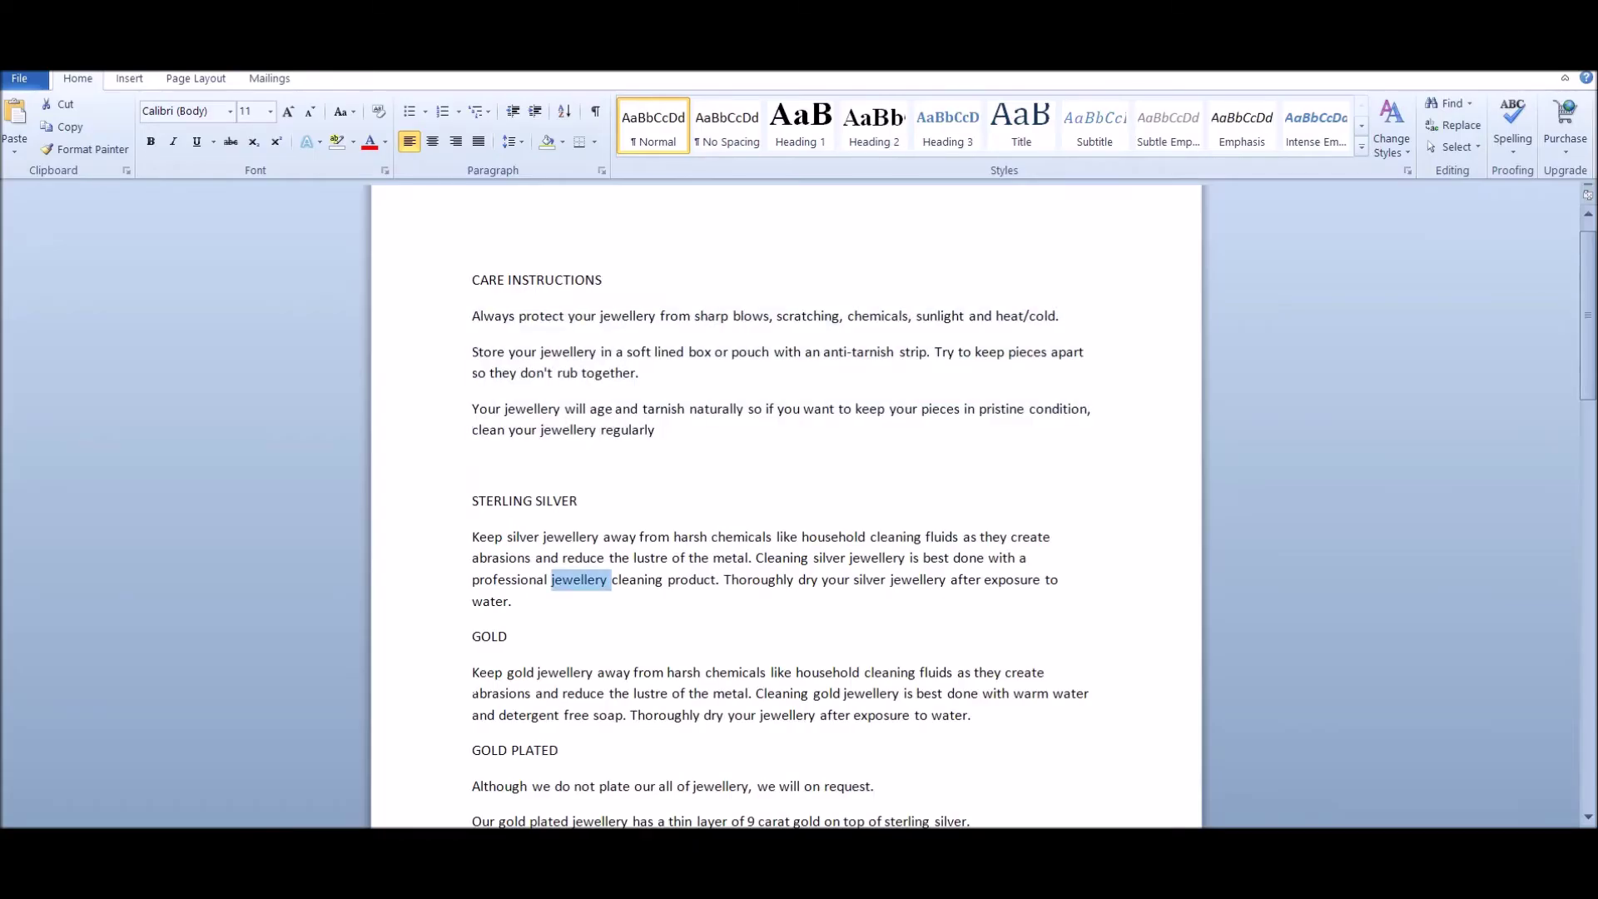
Step: Paste the gold care paragraph from the notes into Description and save the section
drag(473, 671, 980, 715)
key(ctrl+c)
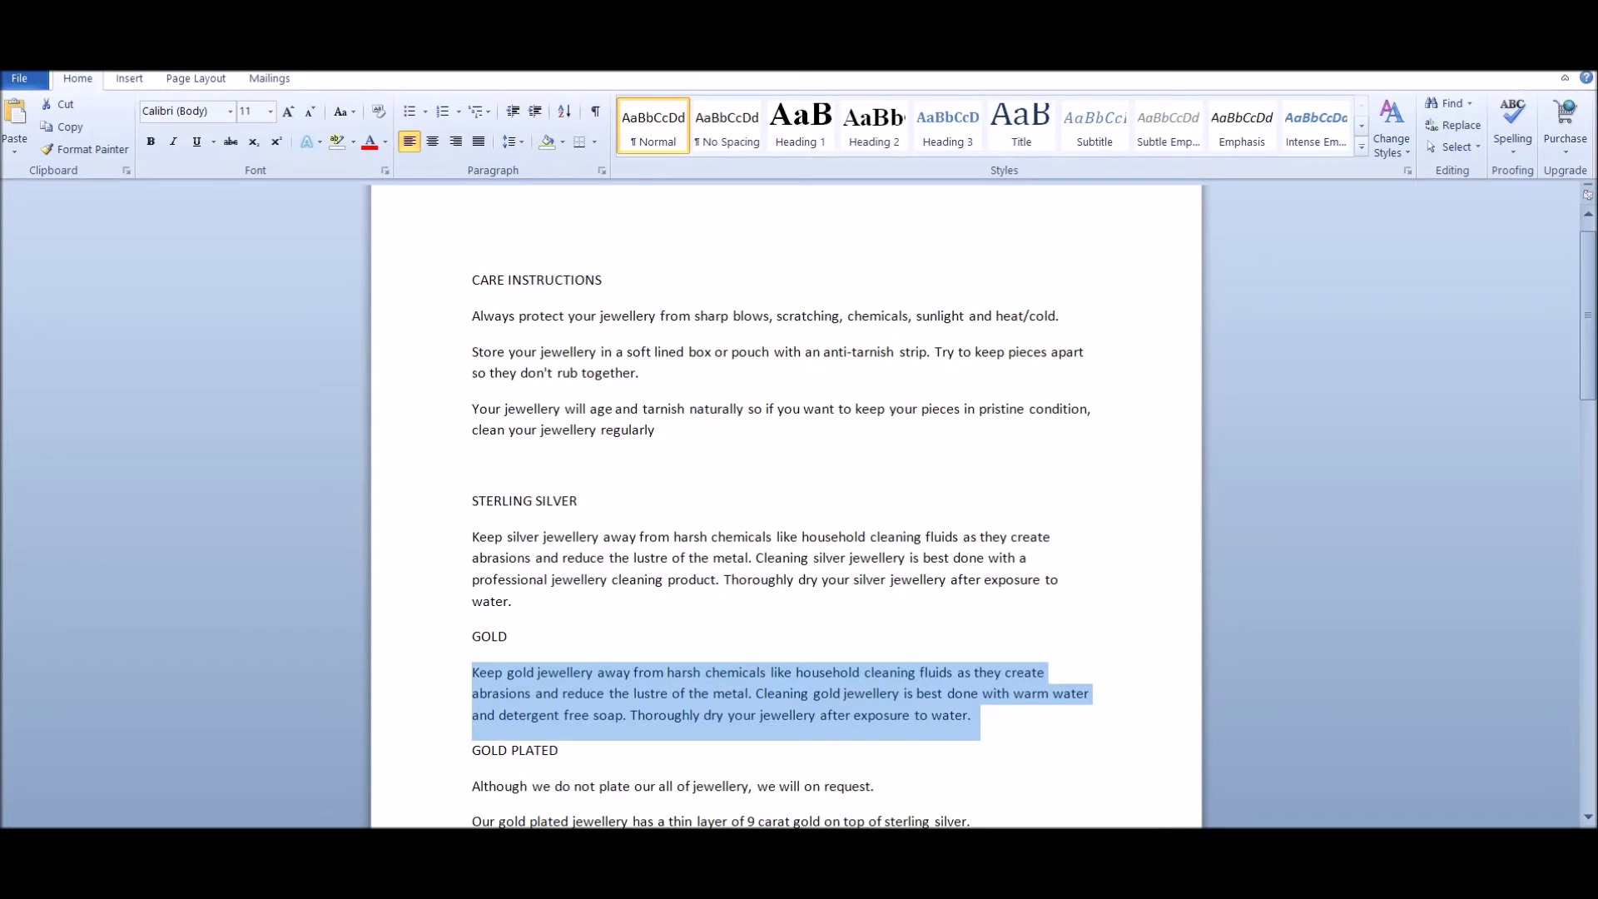
key(alt+Tab)
click(794, 631)
key(ctrl+v)
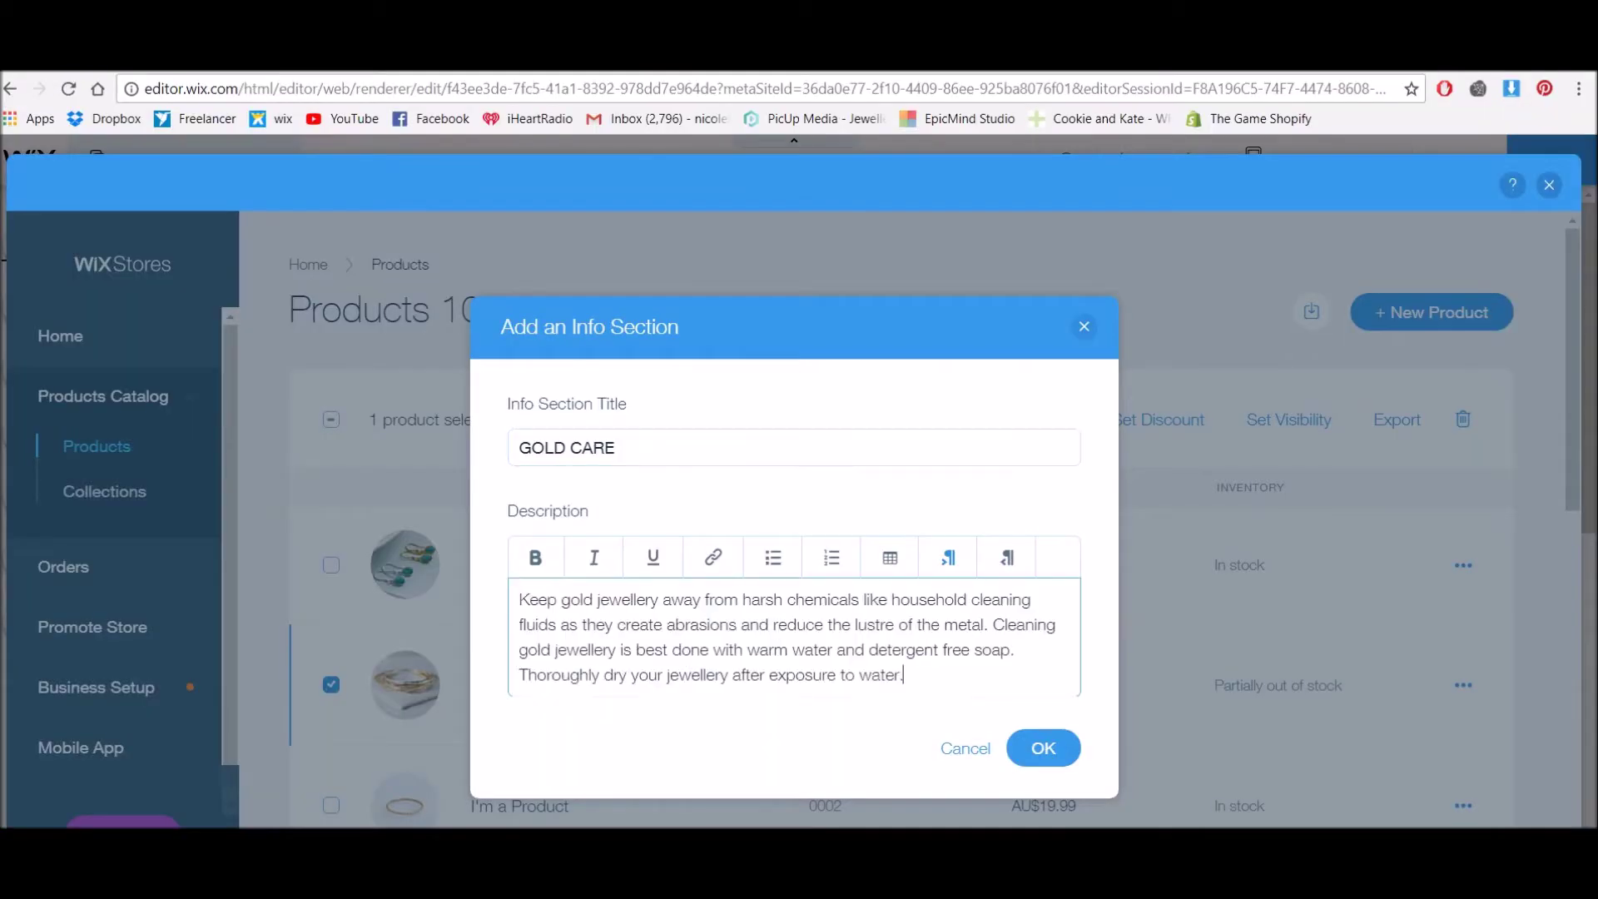
click(1050, 751)
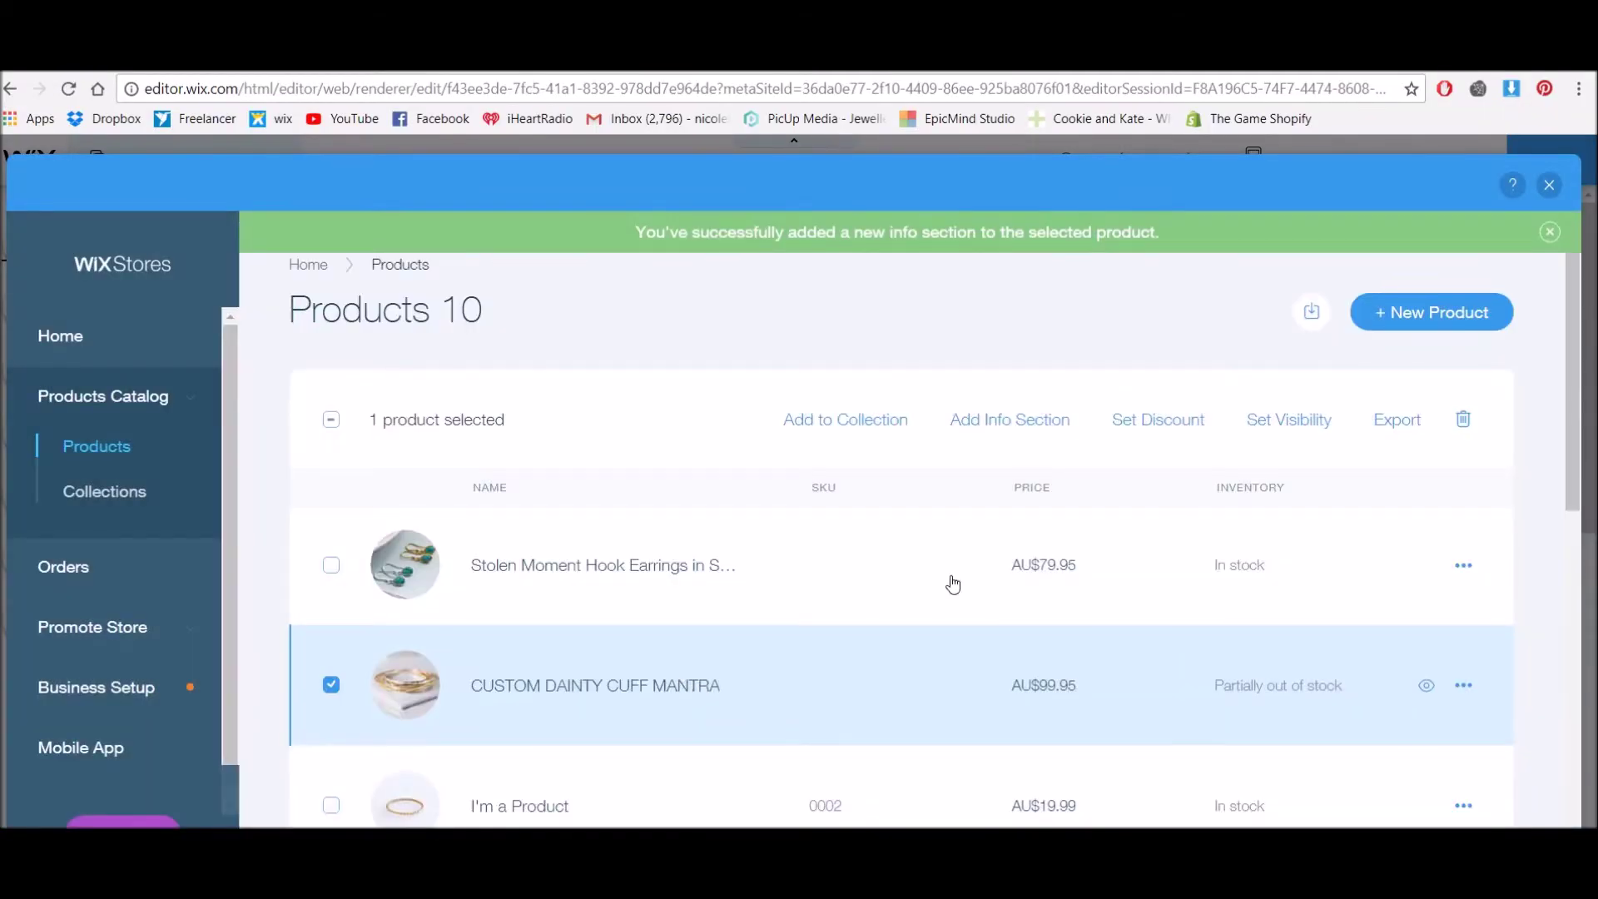
Step: Add a SILVER CARE section with the sterling silver paragraph, save it, and close the store dashboard
click(1043, 430)
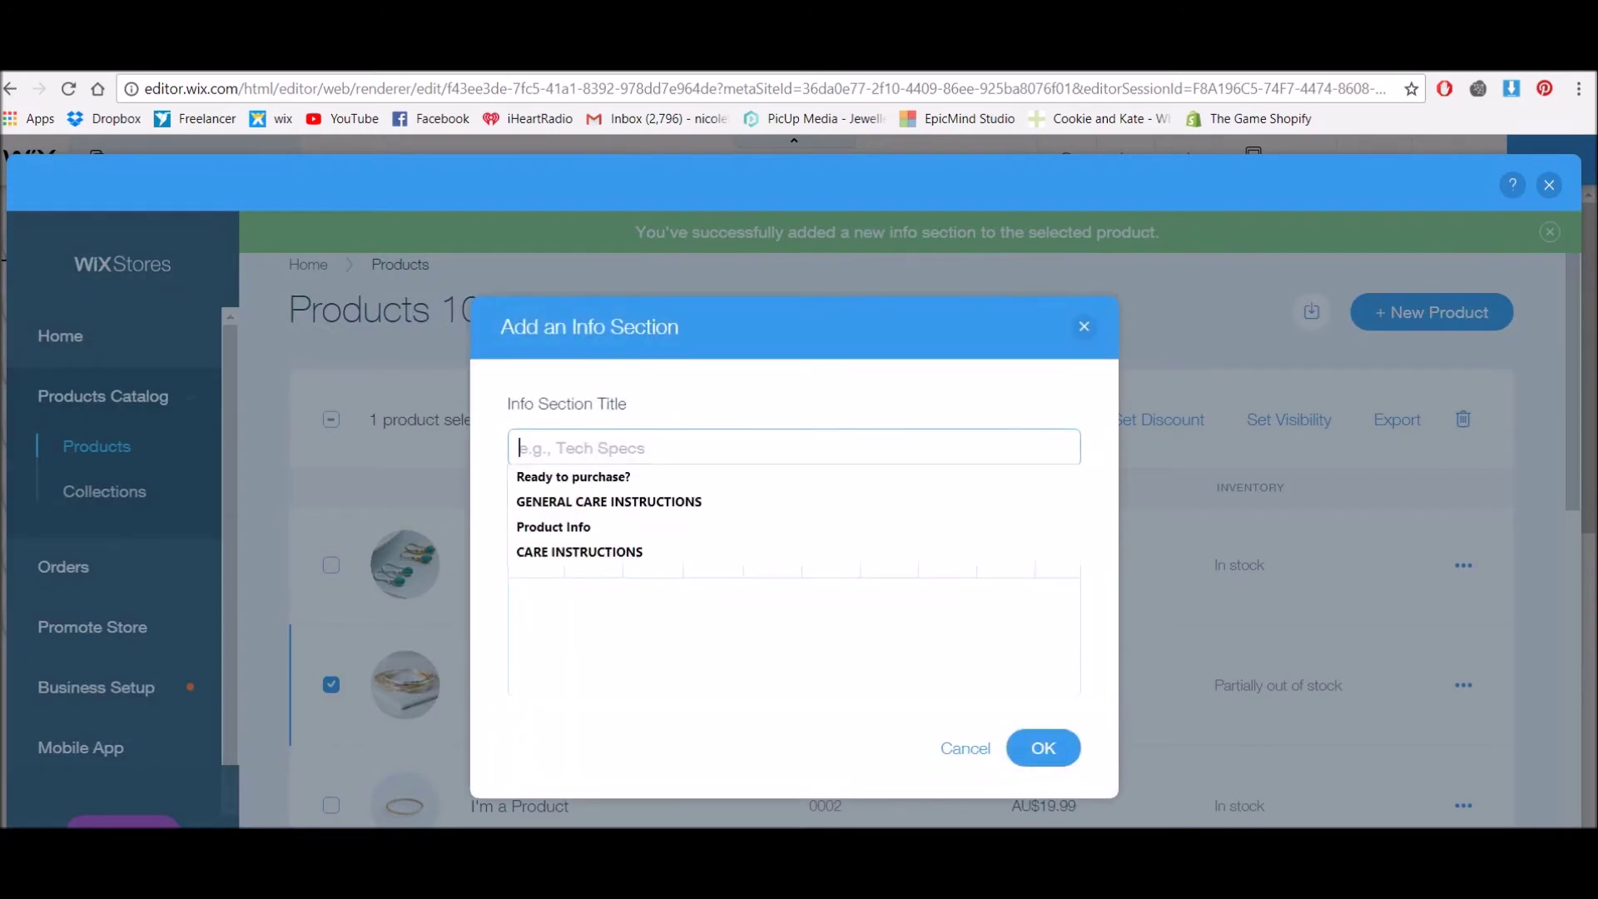
text(SILVER CA)
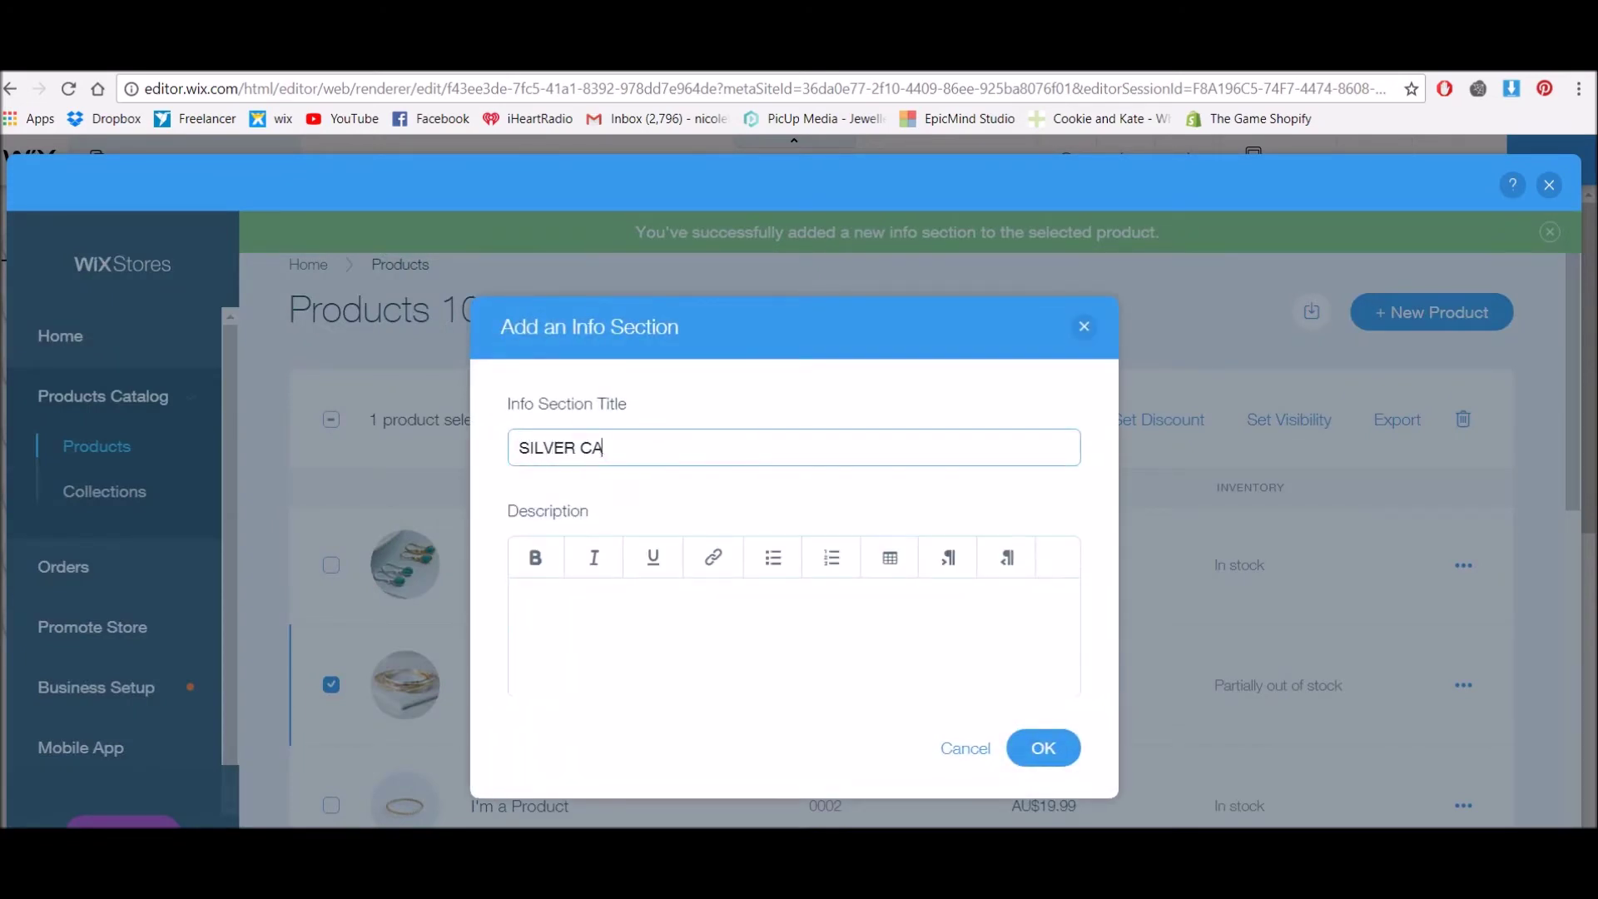
text(RE)
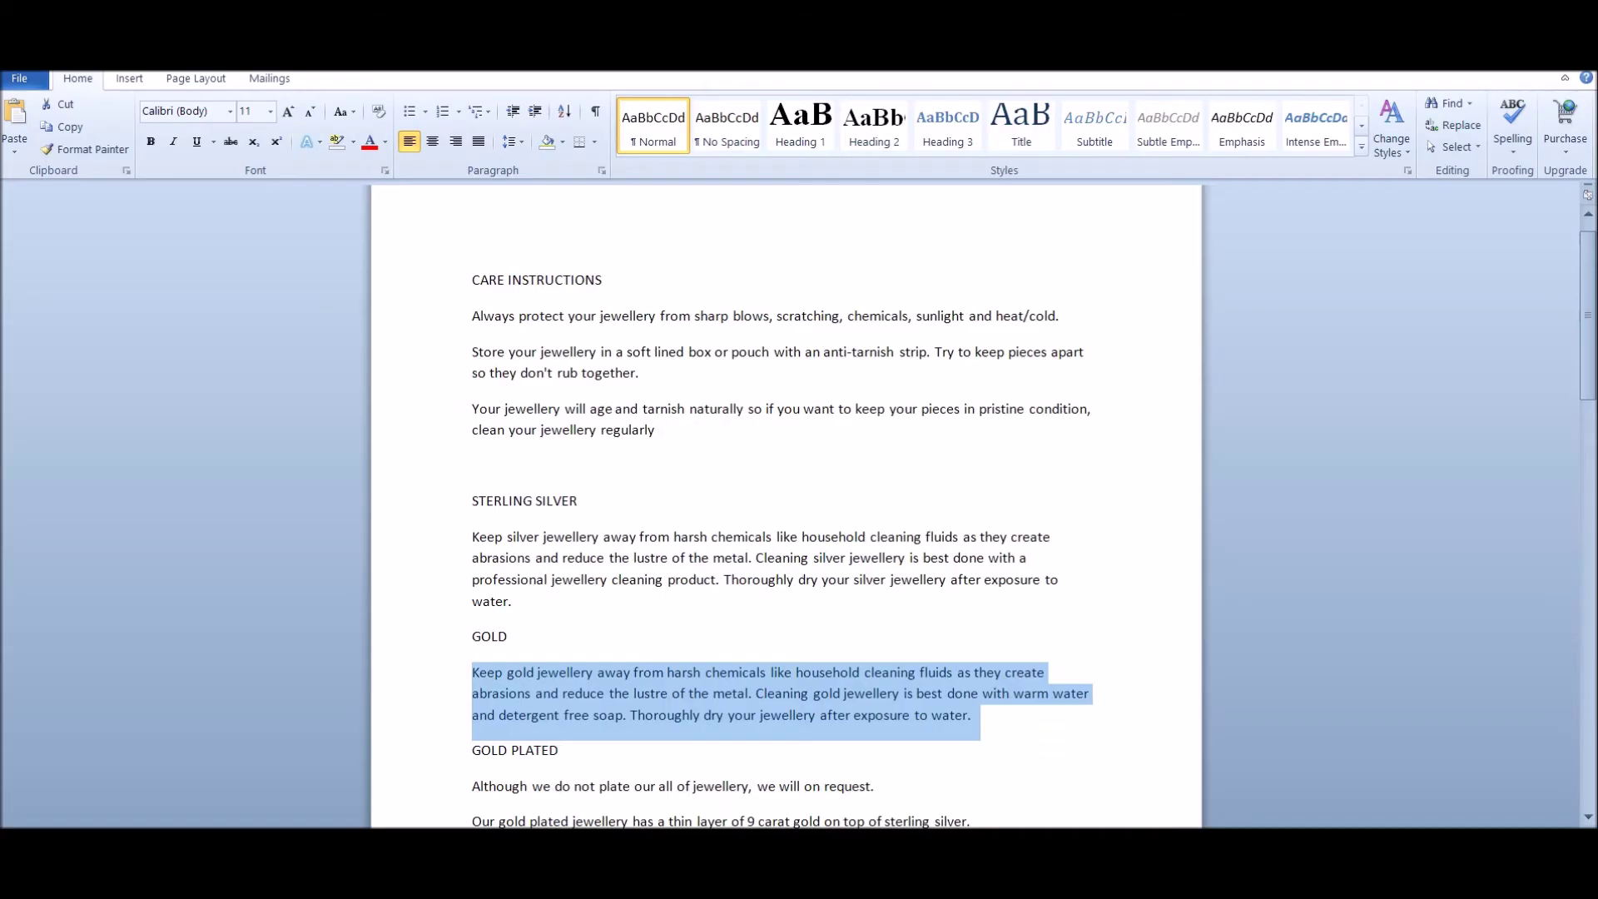
scroll(534, 572, down, 2)
drag(517, 503, 472, 436)
key(ctrl+c)
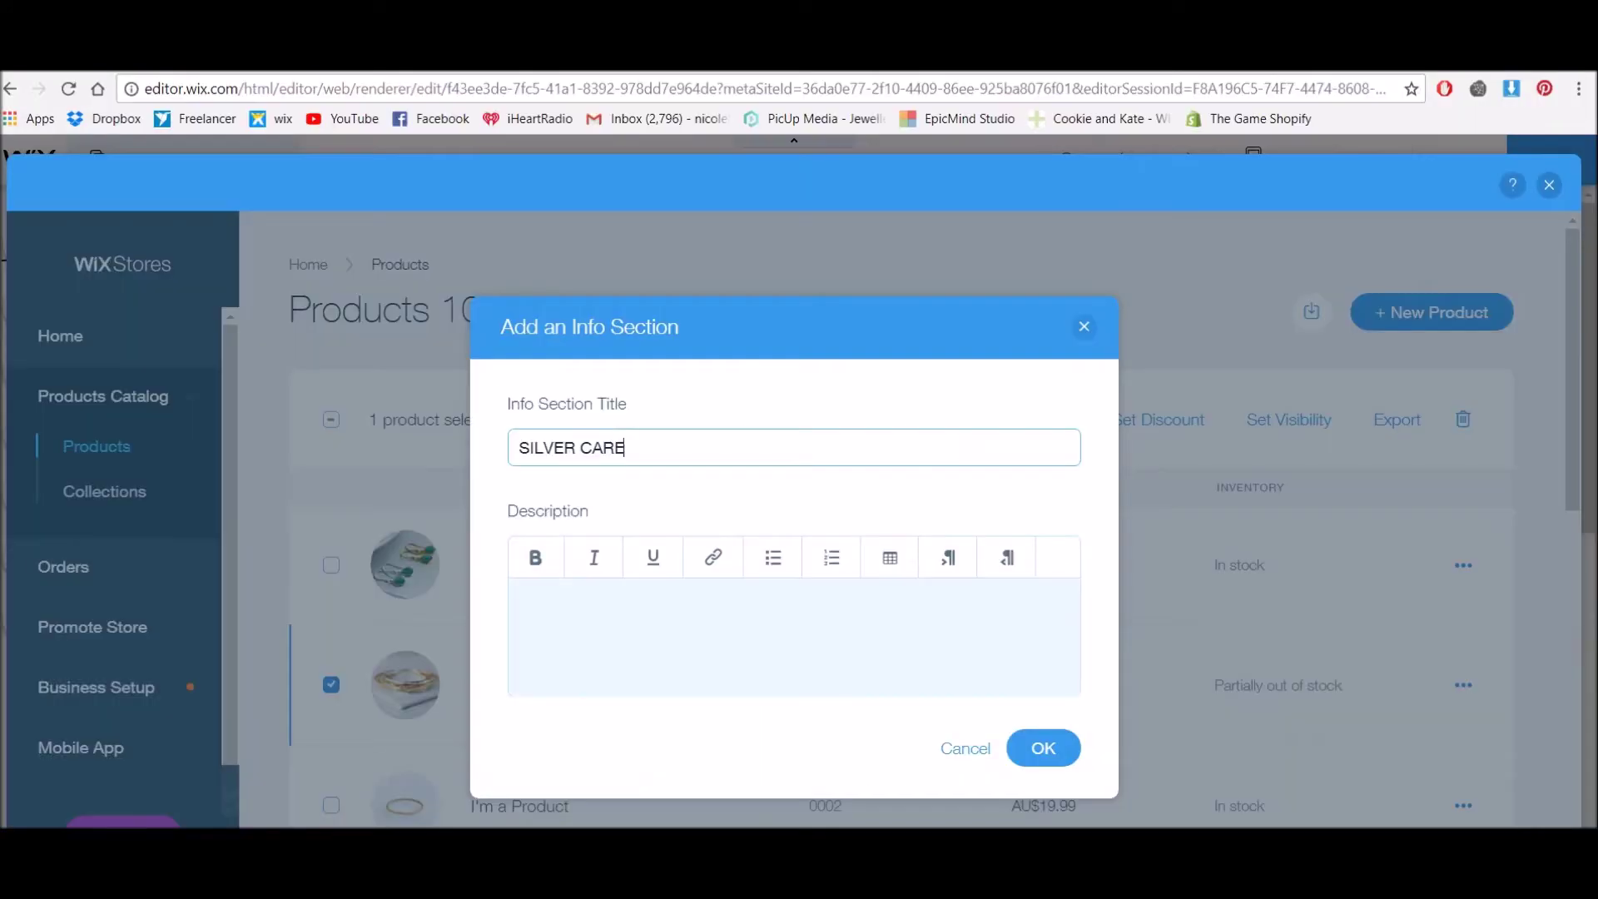
click(793, 631)
key(ctrl+v)
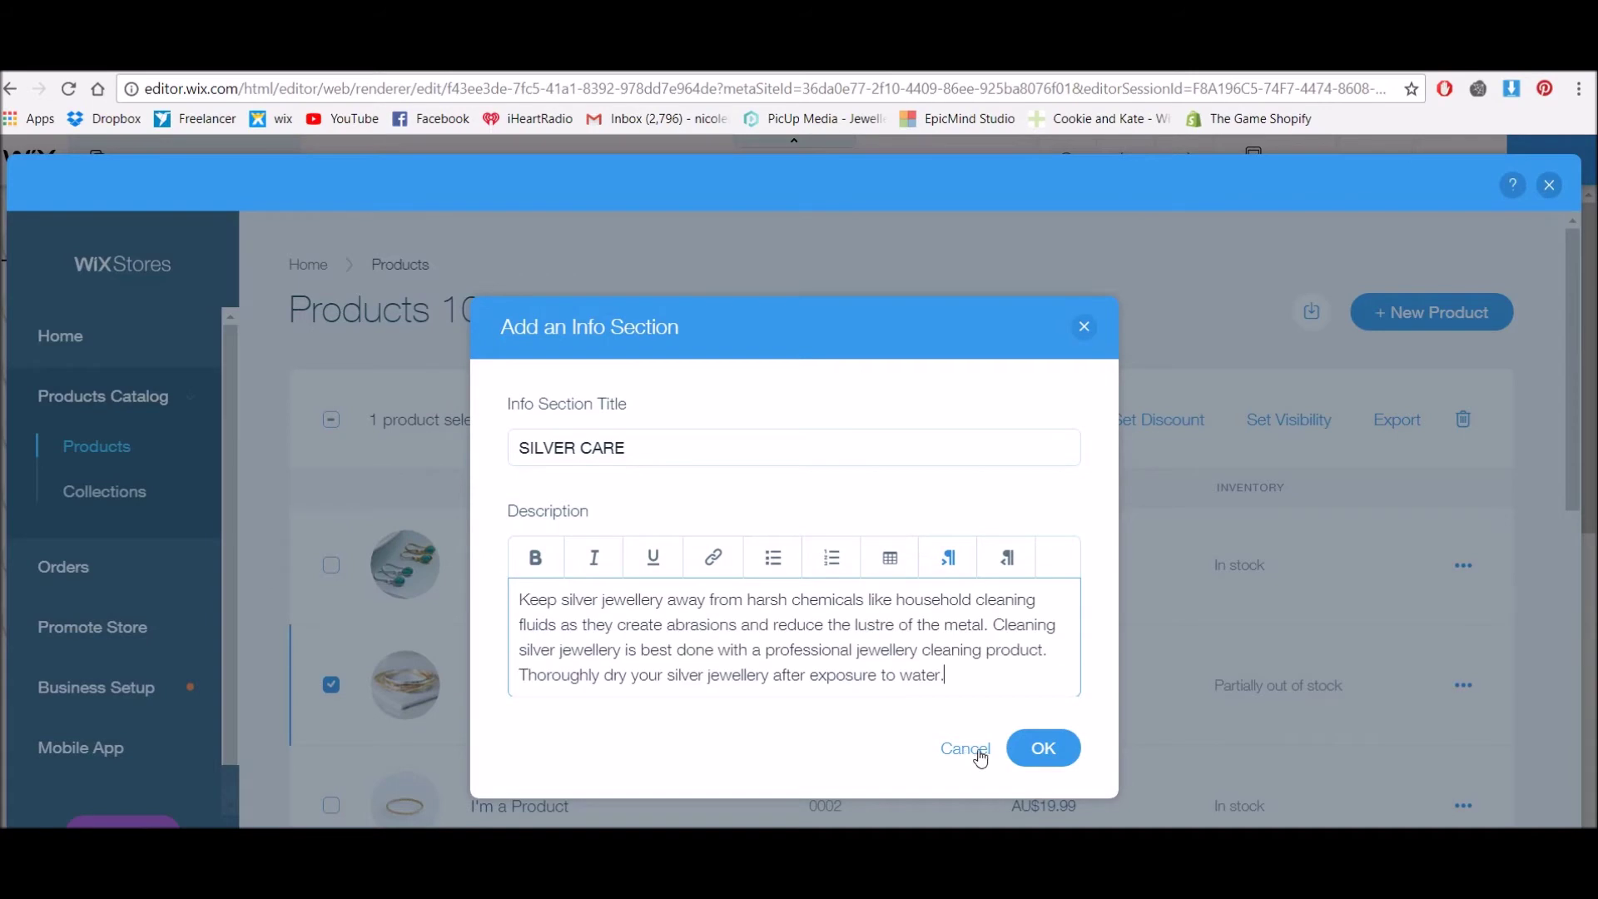
click(1039, 749)
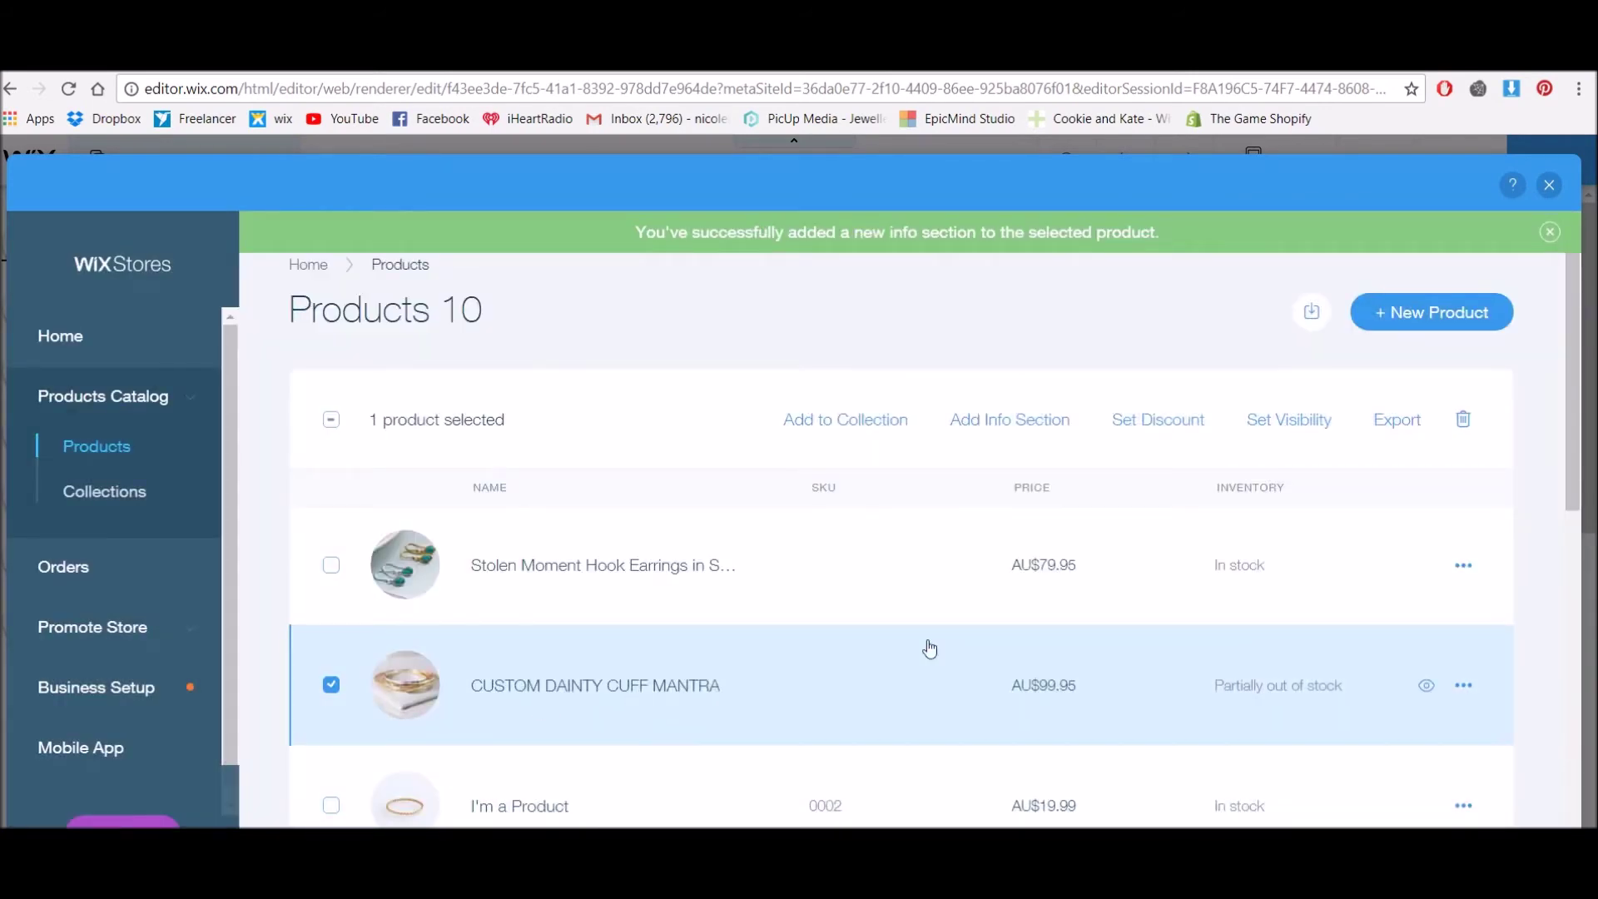
click(1548, 183)
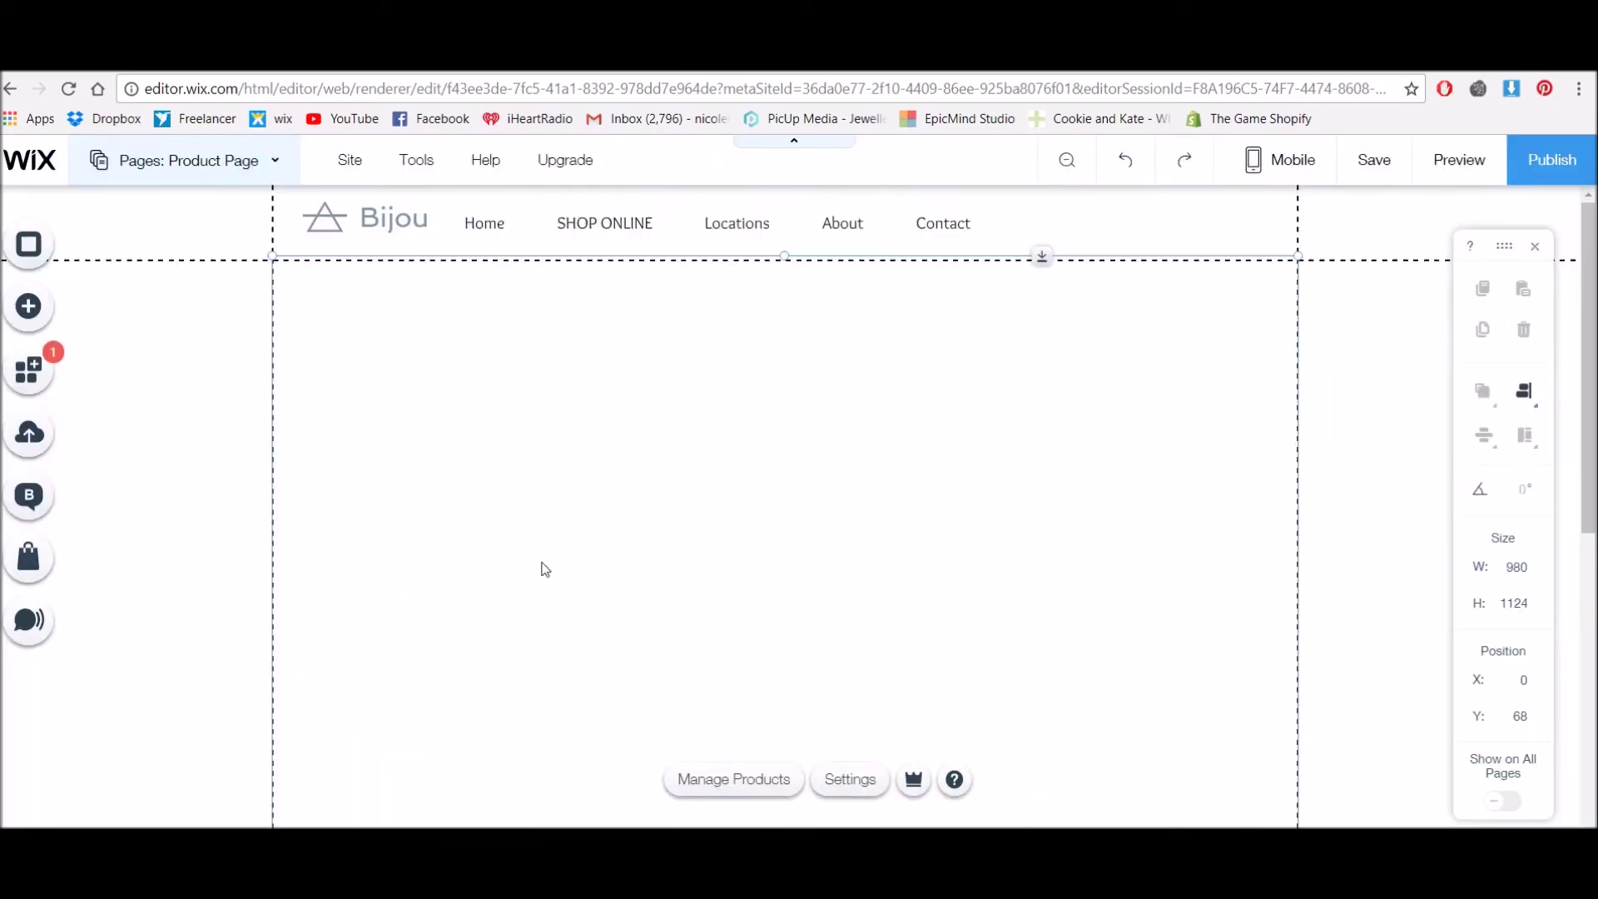
Step: Go to the SHOP ALL page, preview it and open the CUSTOM DAINTY CUFF MANTRA product page
click(213, 167)
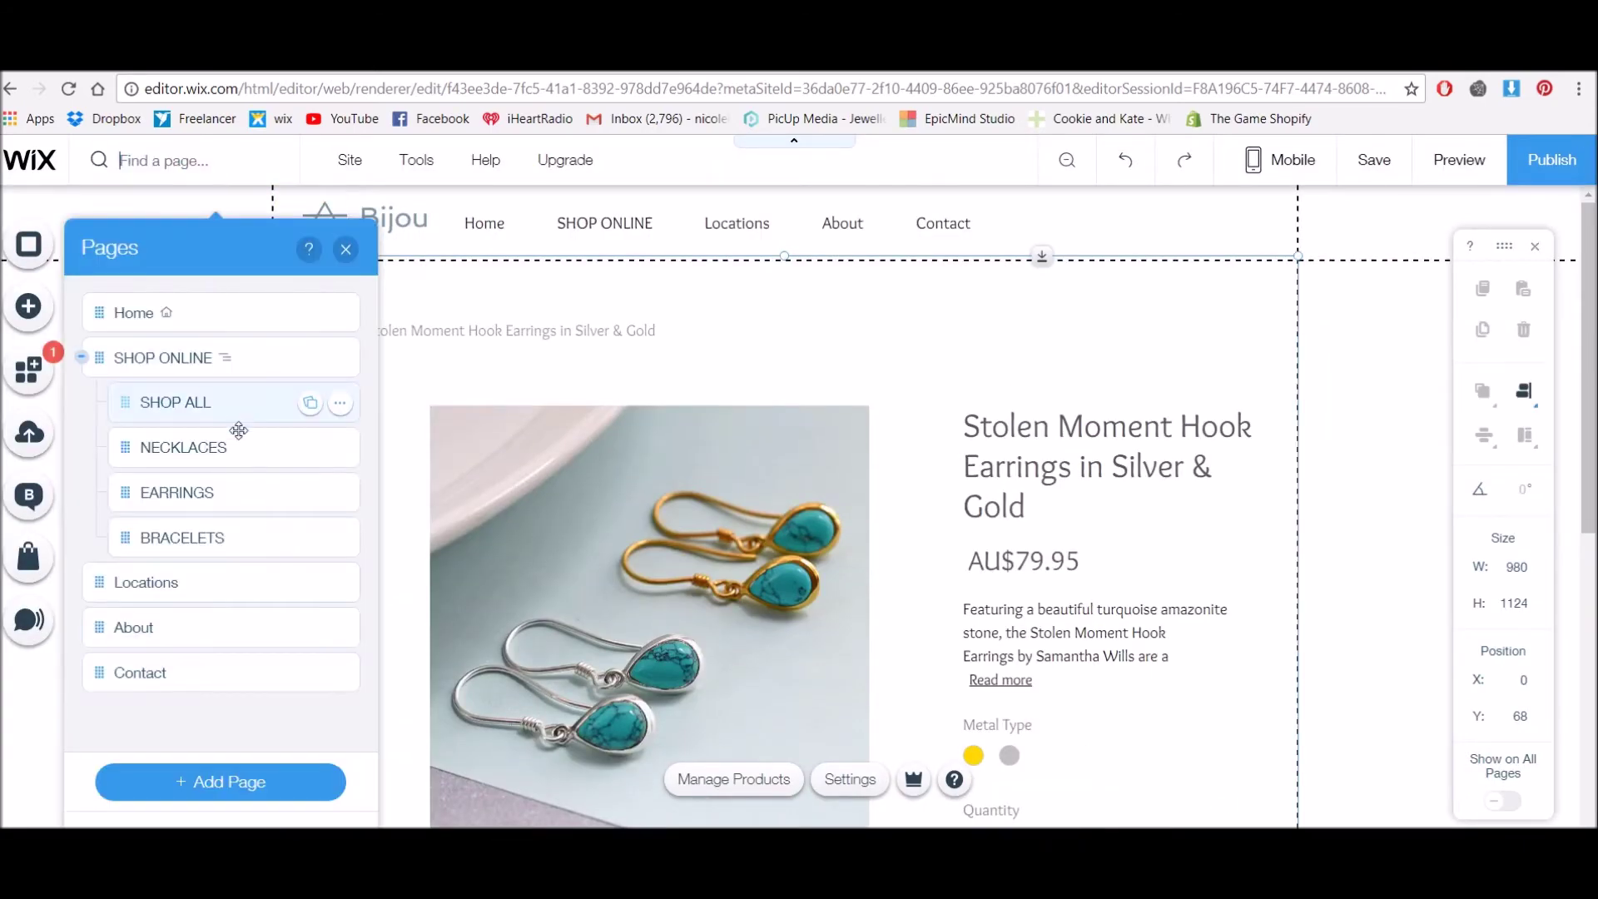
click(225, 409)
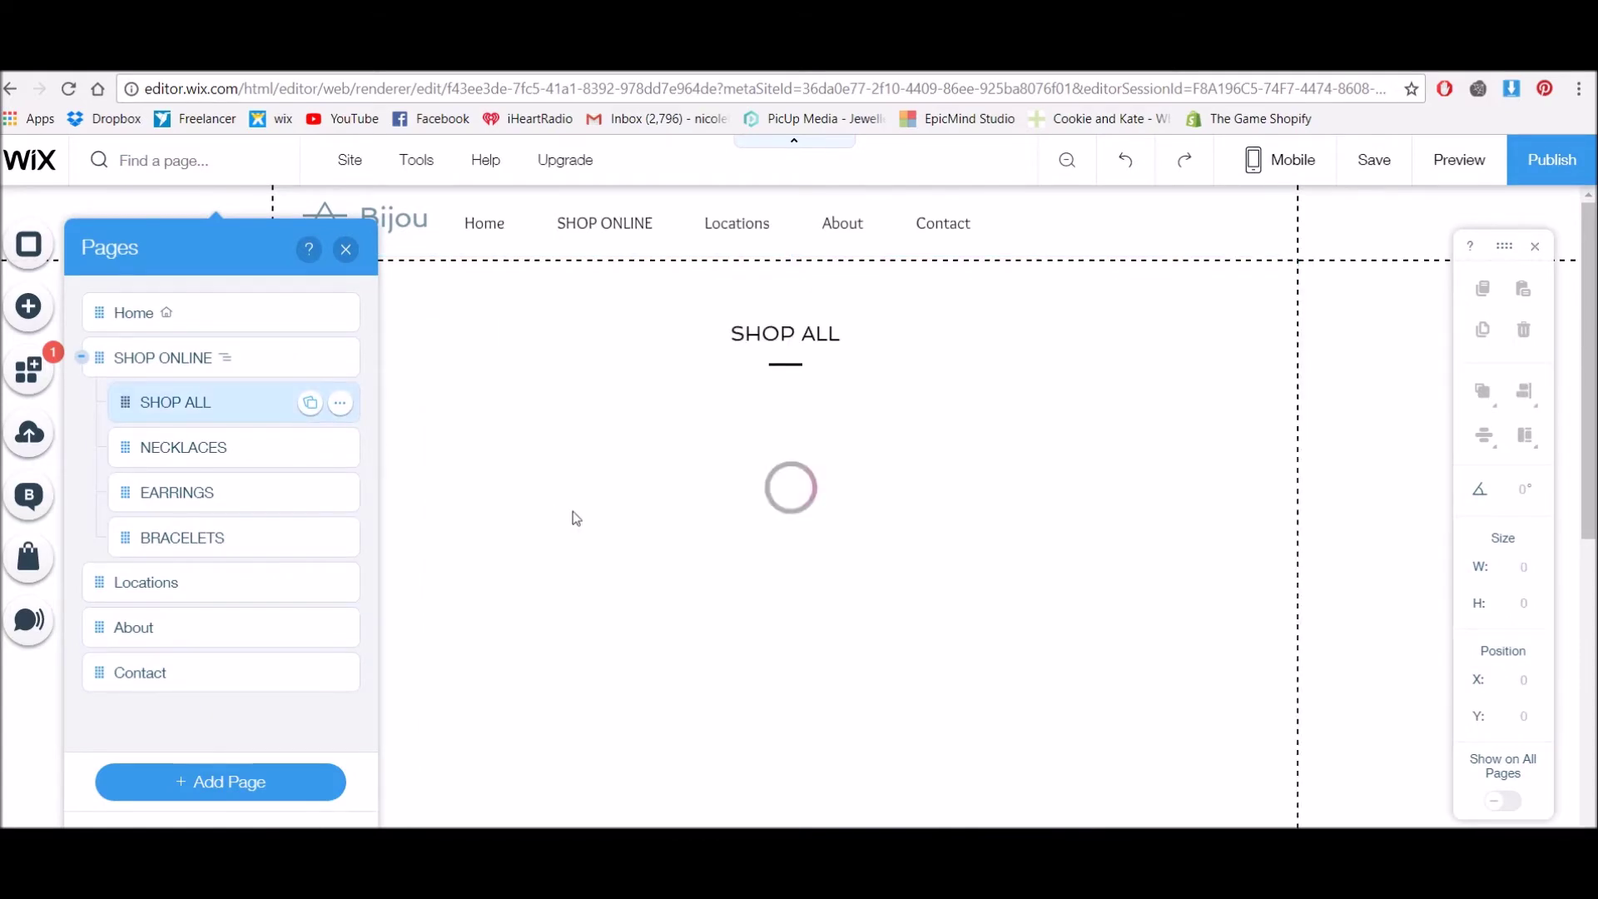
click(346, 248)
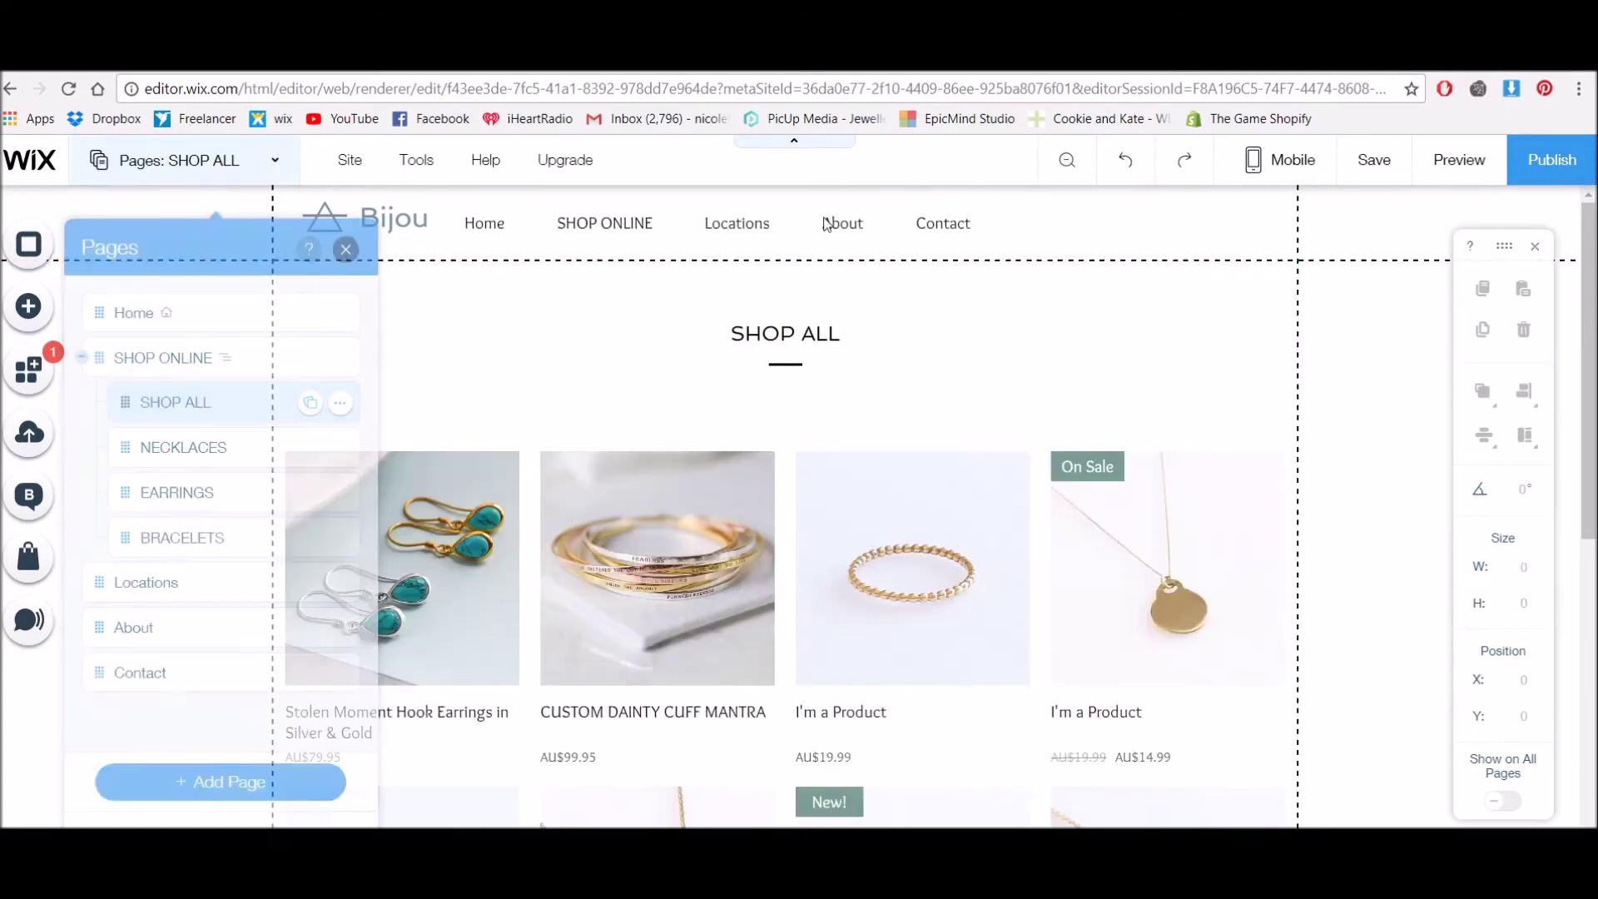
click(1459, 159)
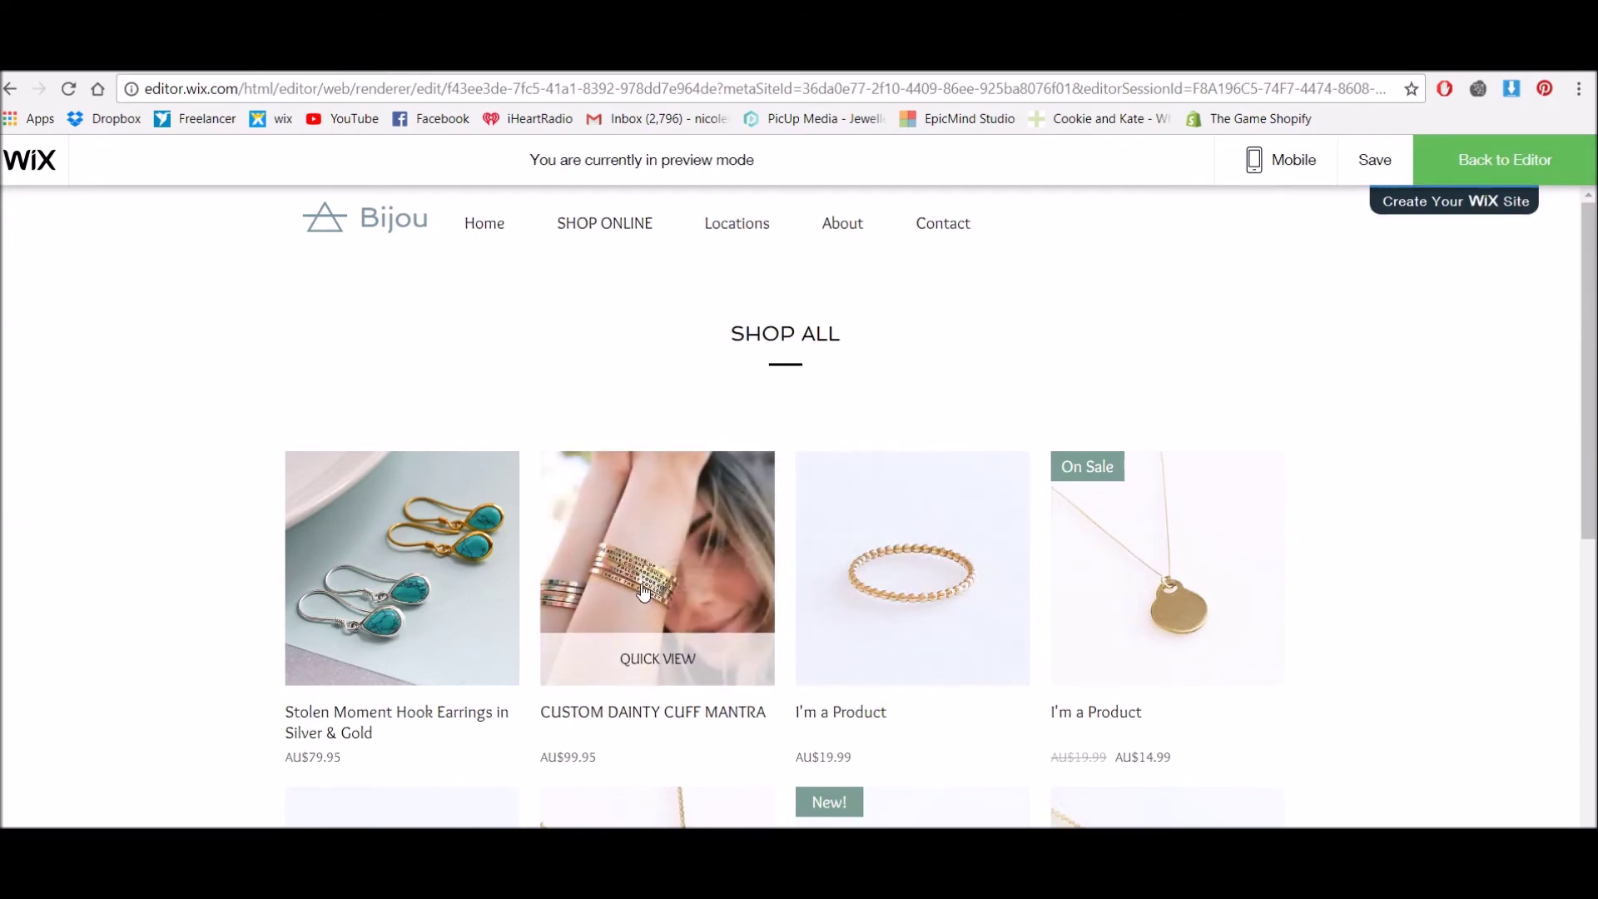
mouse_move(657, 568)
click(643, 612)
scroll(1151, 592, down, 2)
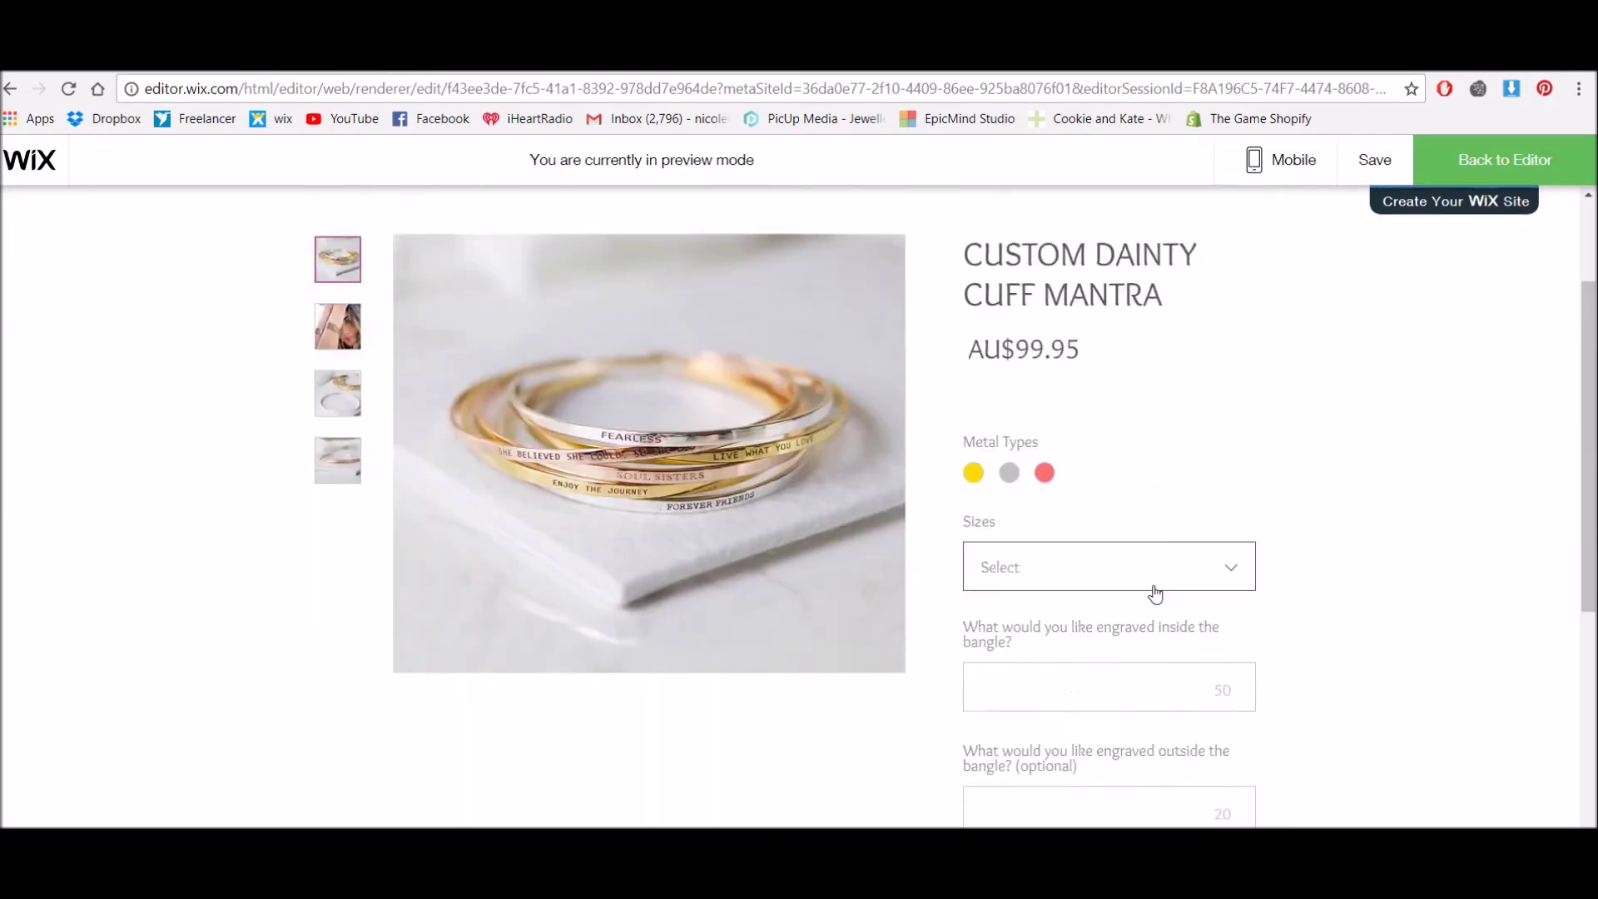
scroll(1152, 588, down, 3)
scroll(1154, 588, down, 4)
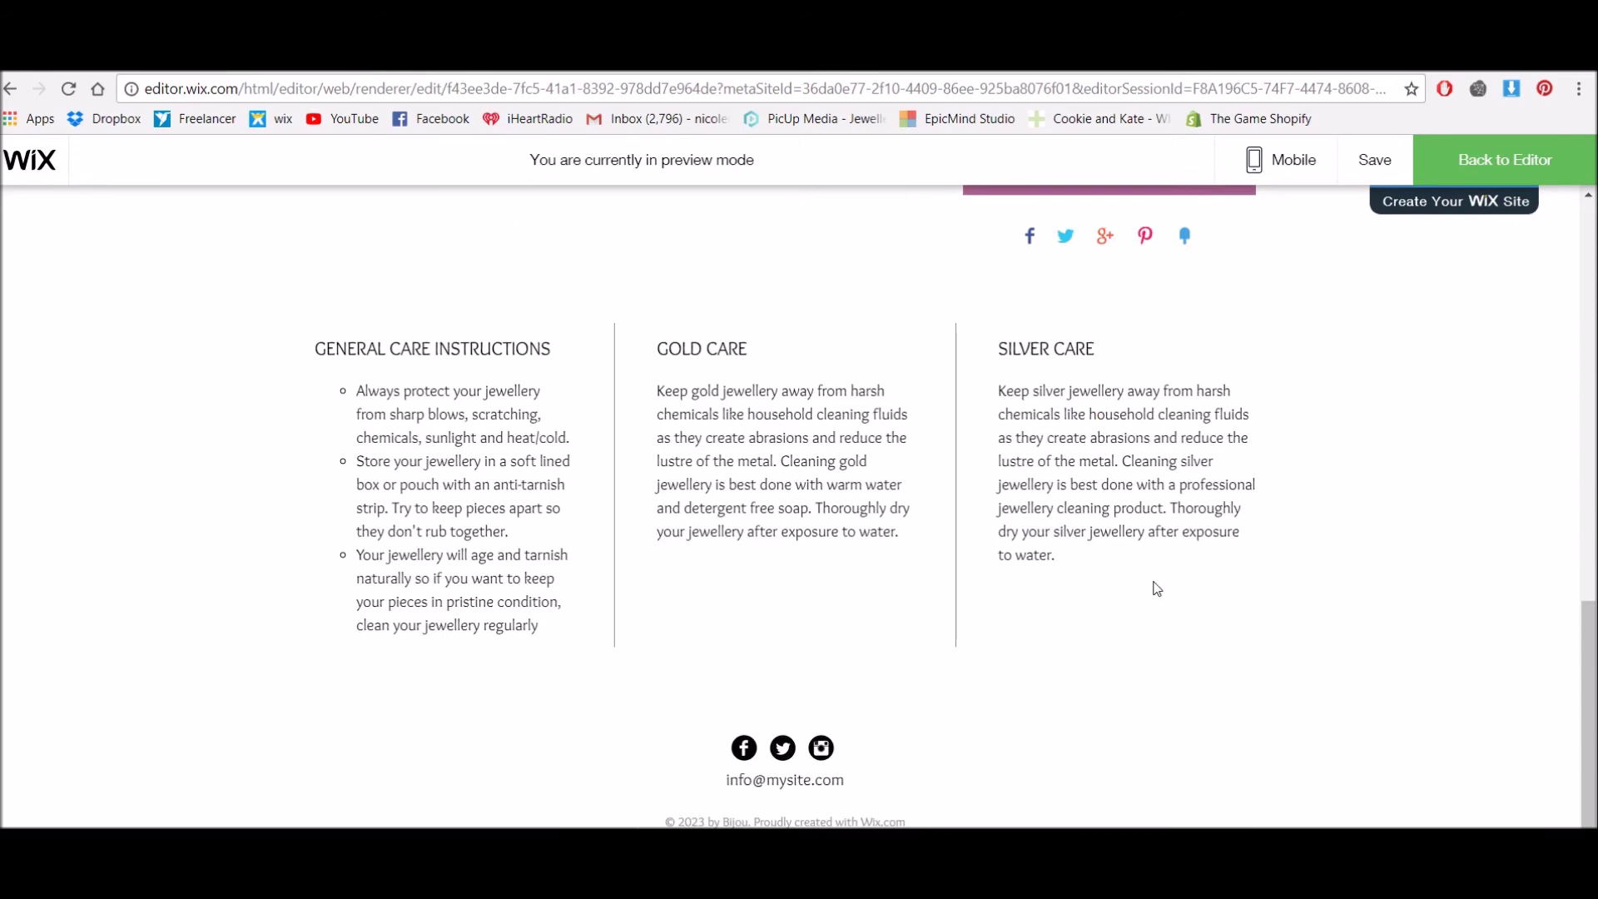
scroll(952, 613, up, 1)
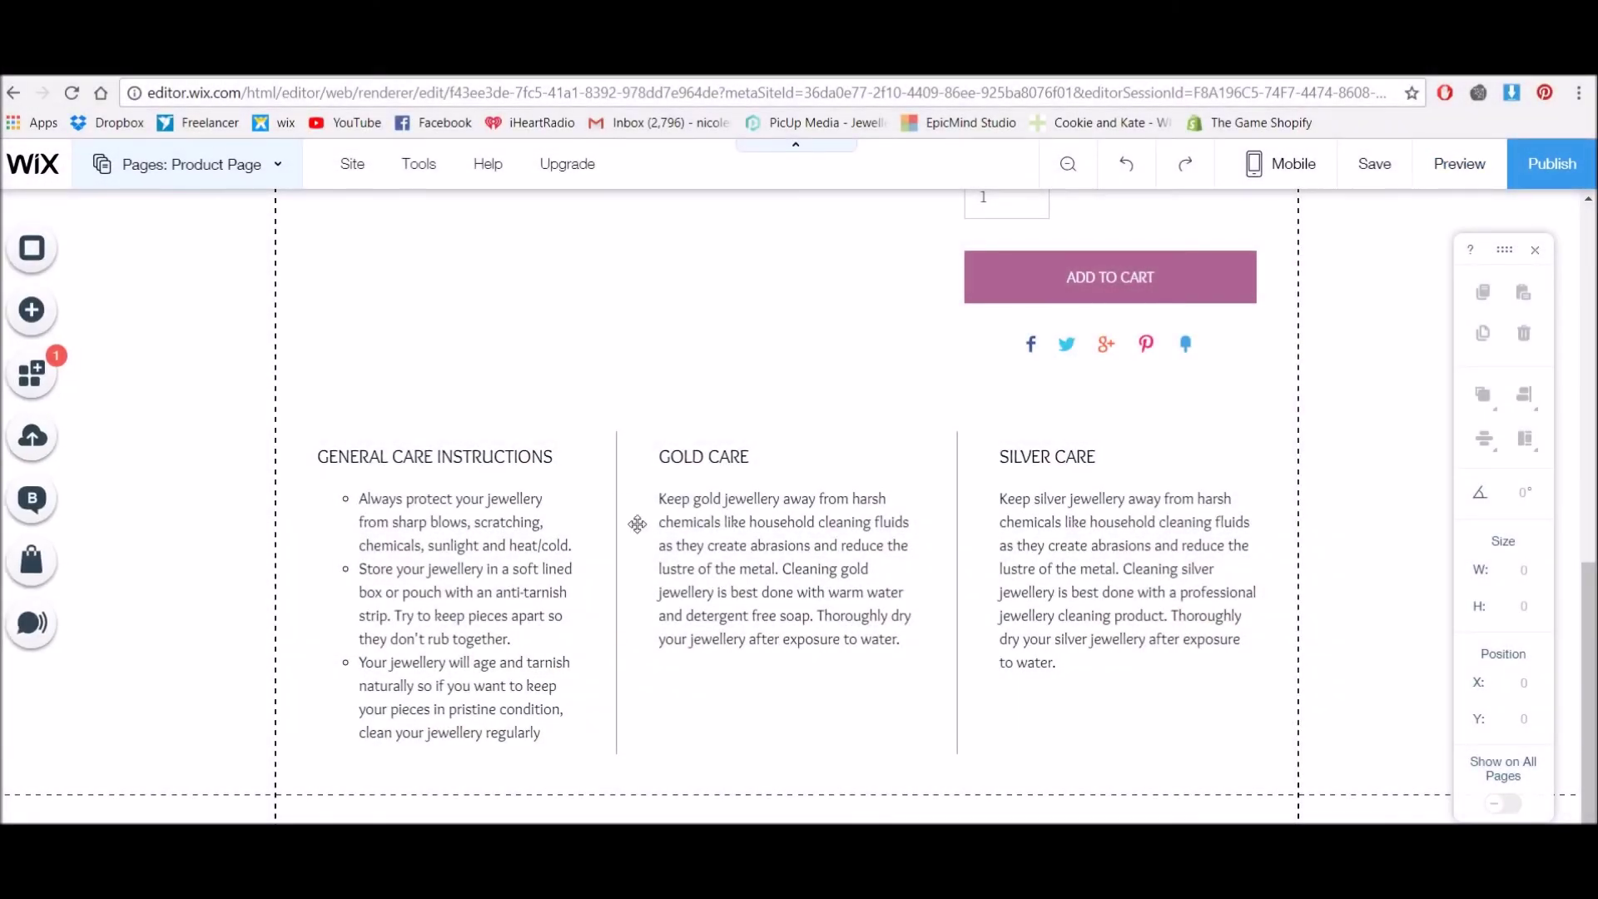
Step: Select the product page element and bring up its Product Page settings panel
click(637, 523)
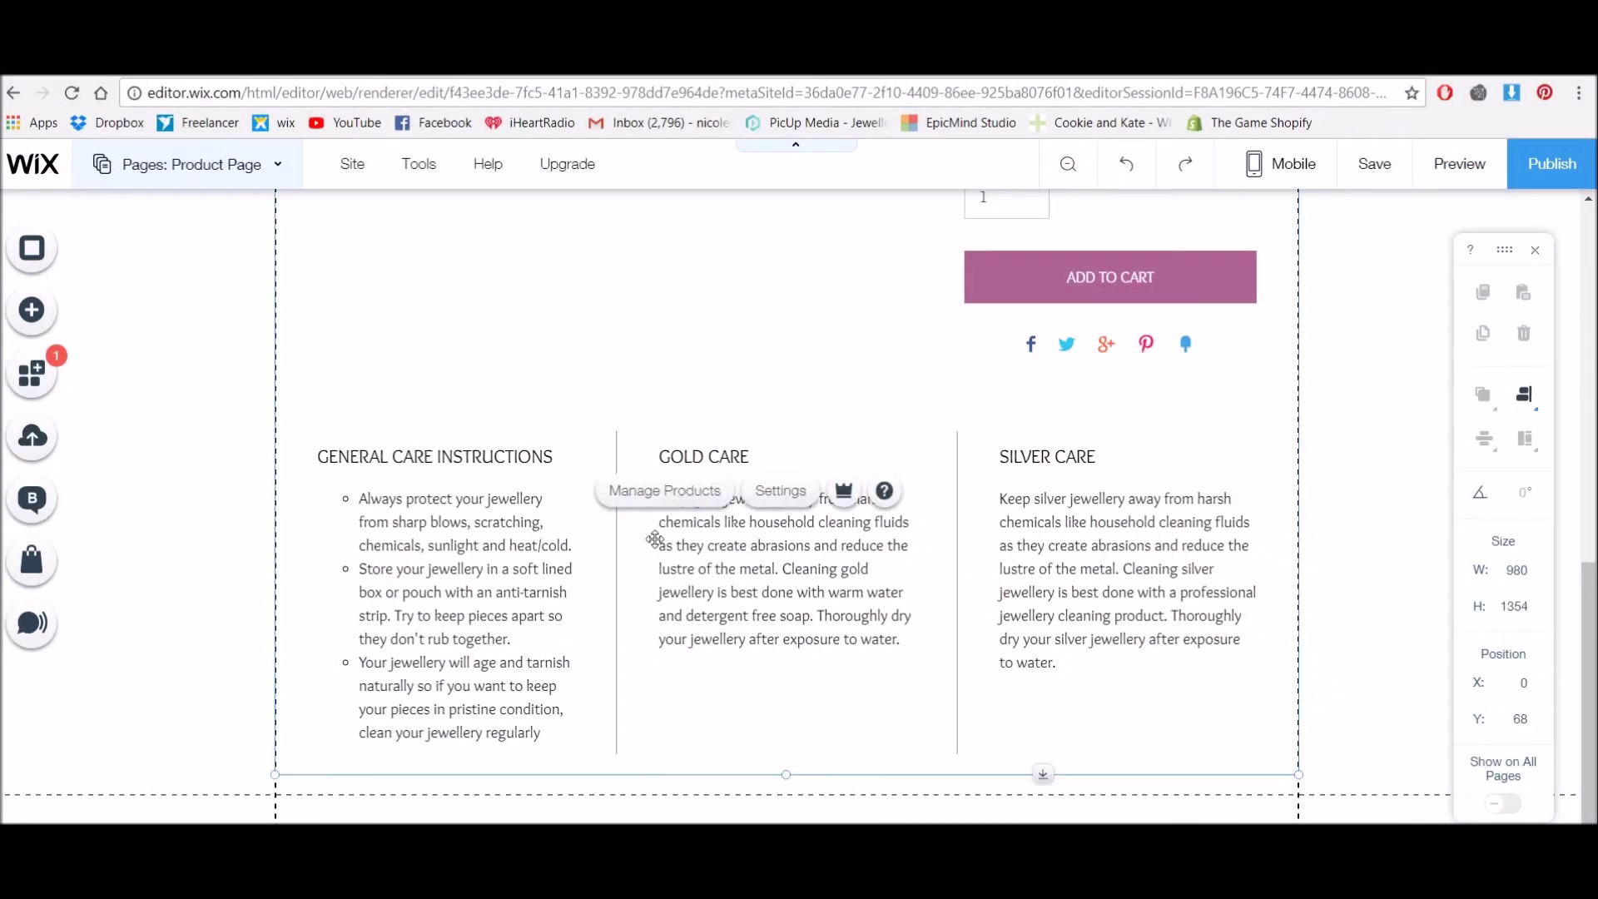
click(780, 491)
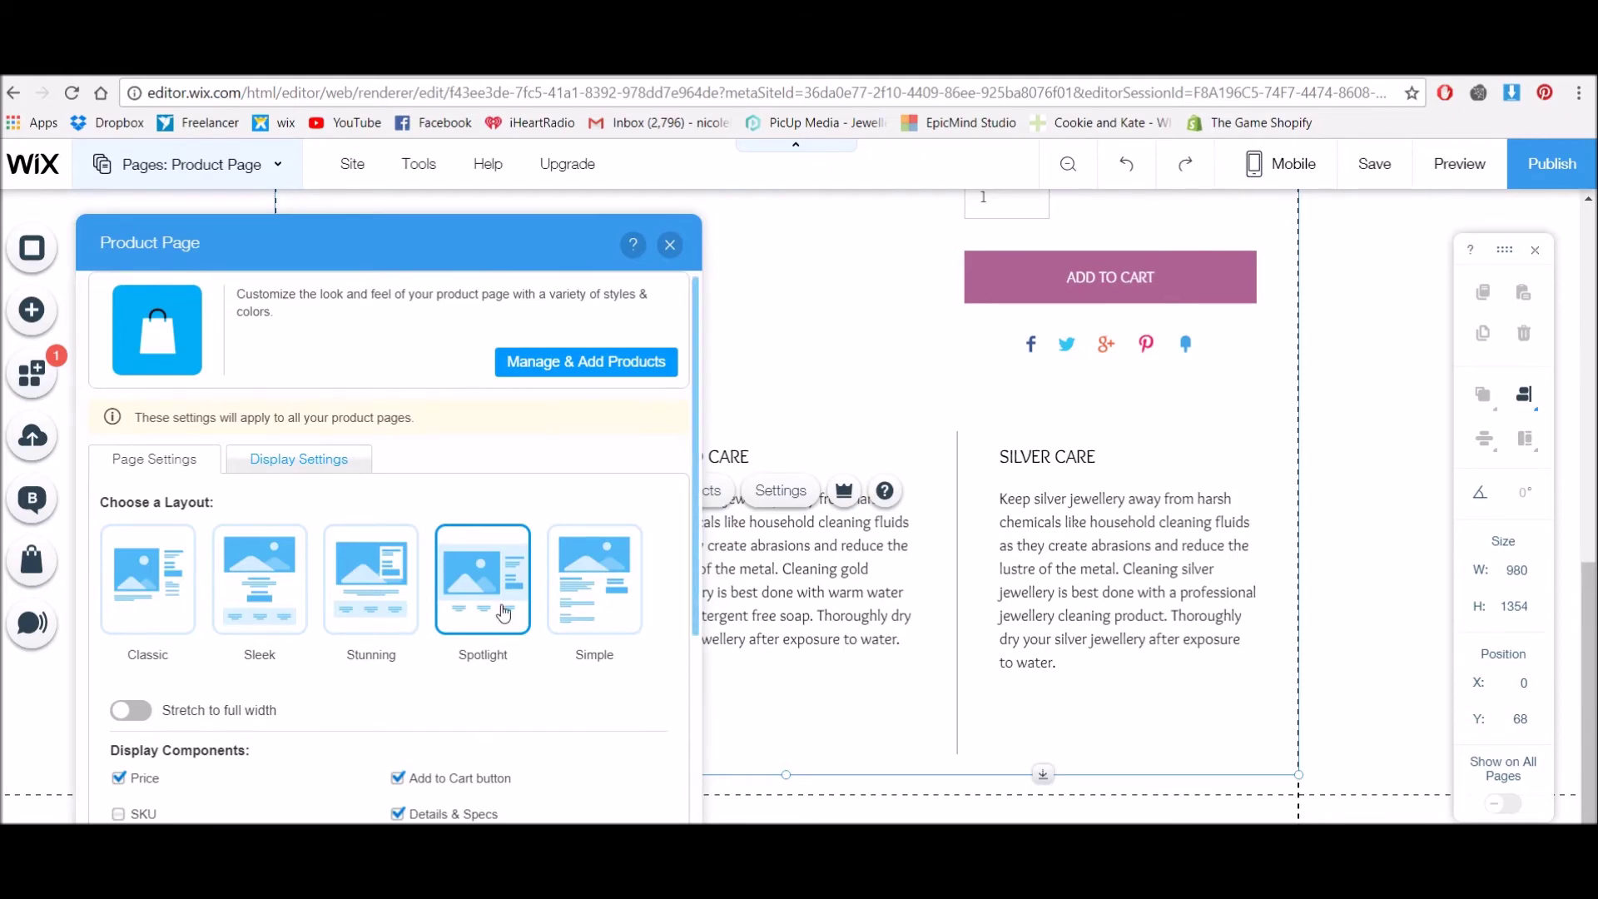
scroll(1009, 599, up, 3)
scroll(1224, 384, up, 3)
scroll(1220, 384, up, 2)
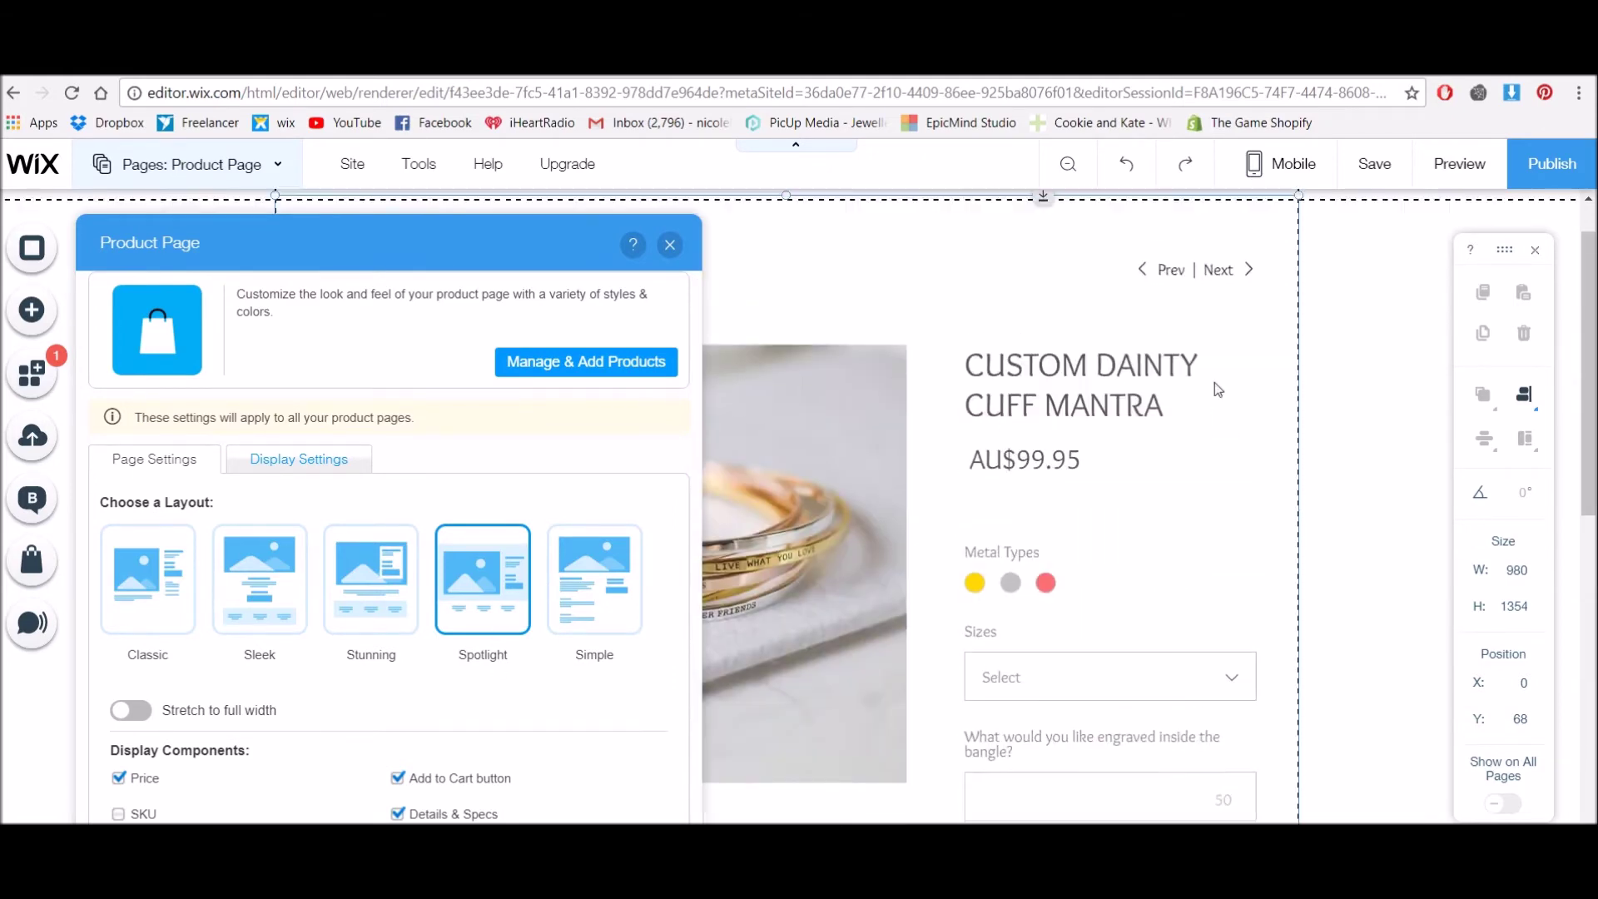
scroll(1080, 575, down, 2)
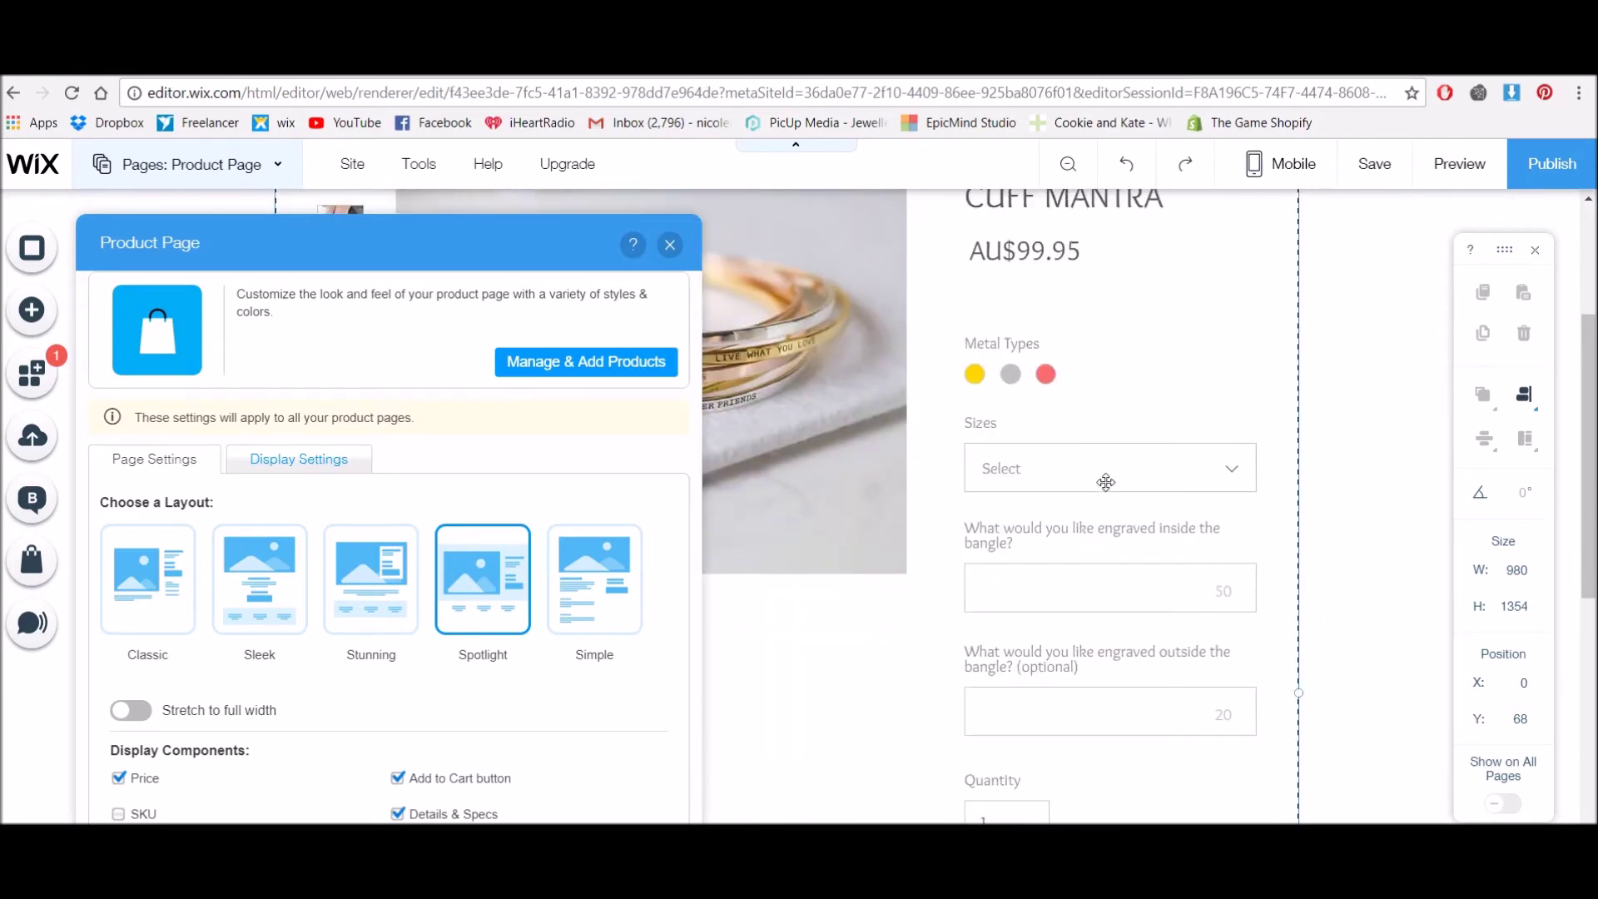
scroll(348, 675, down, 3)
scroll(348, 675, down, 1)
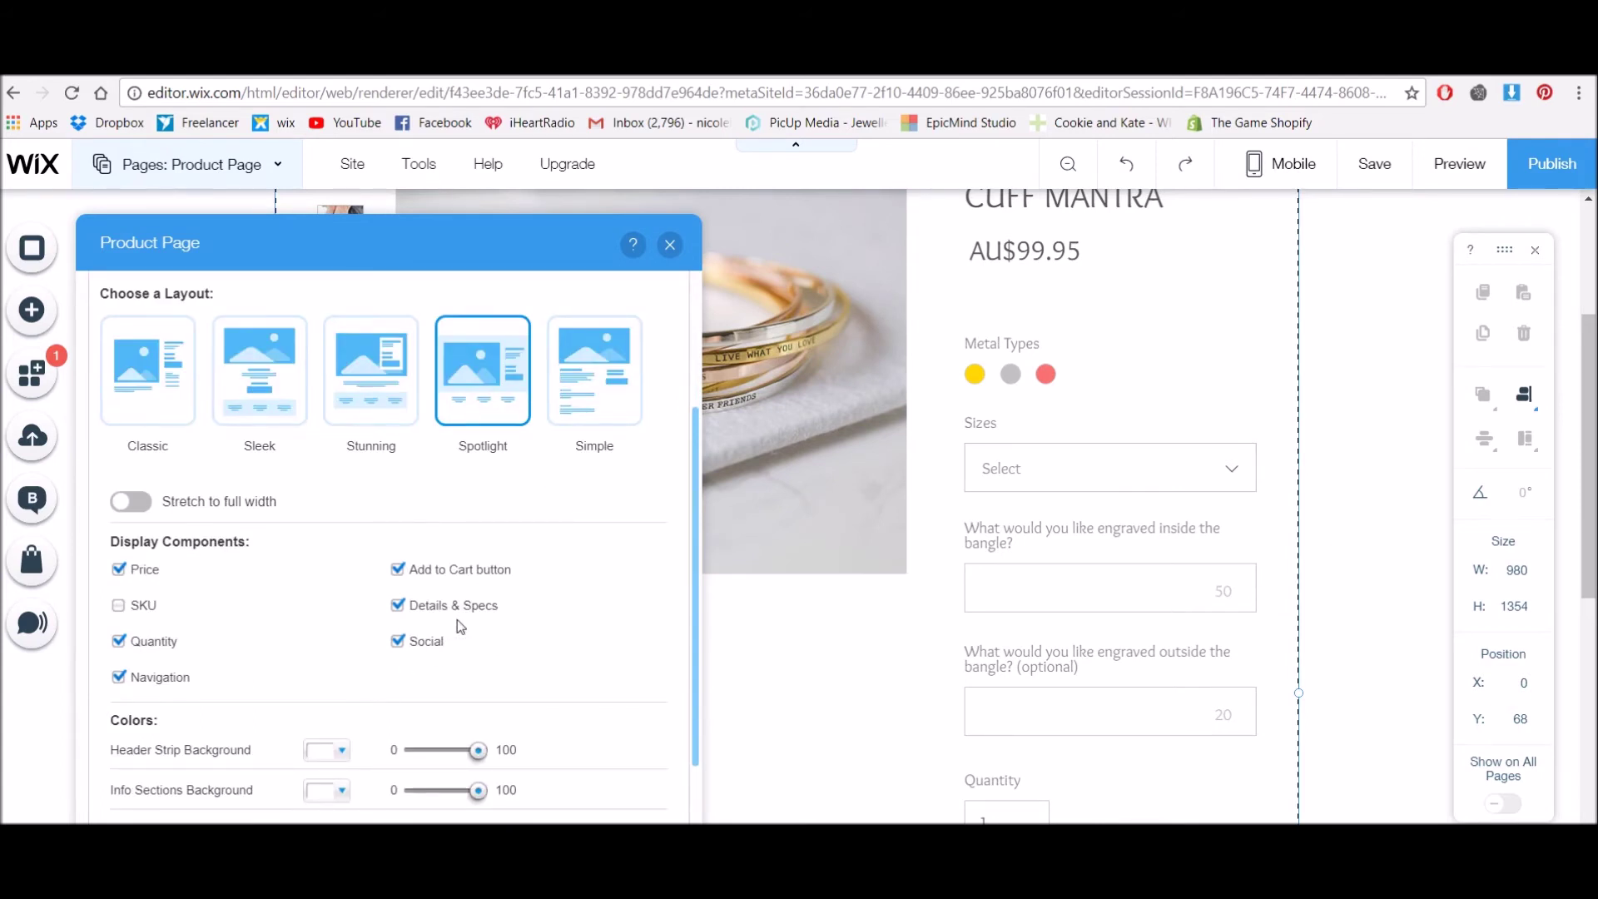
scroll(819, 645, down, 2)
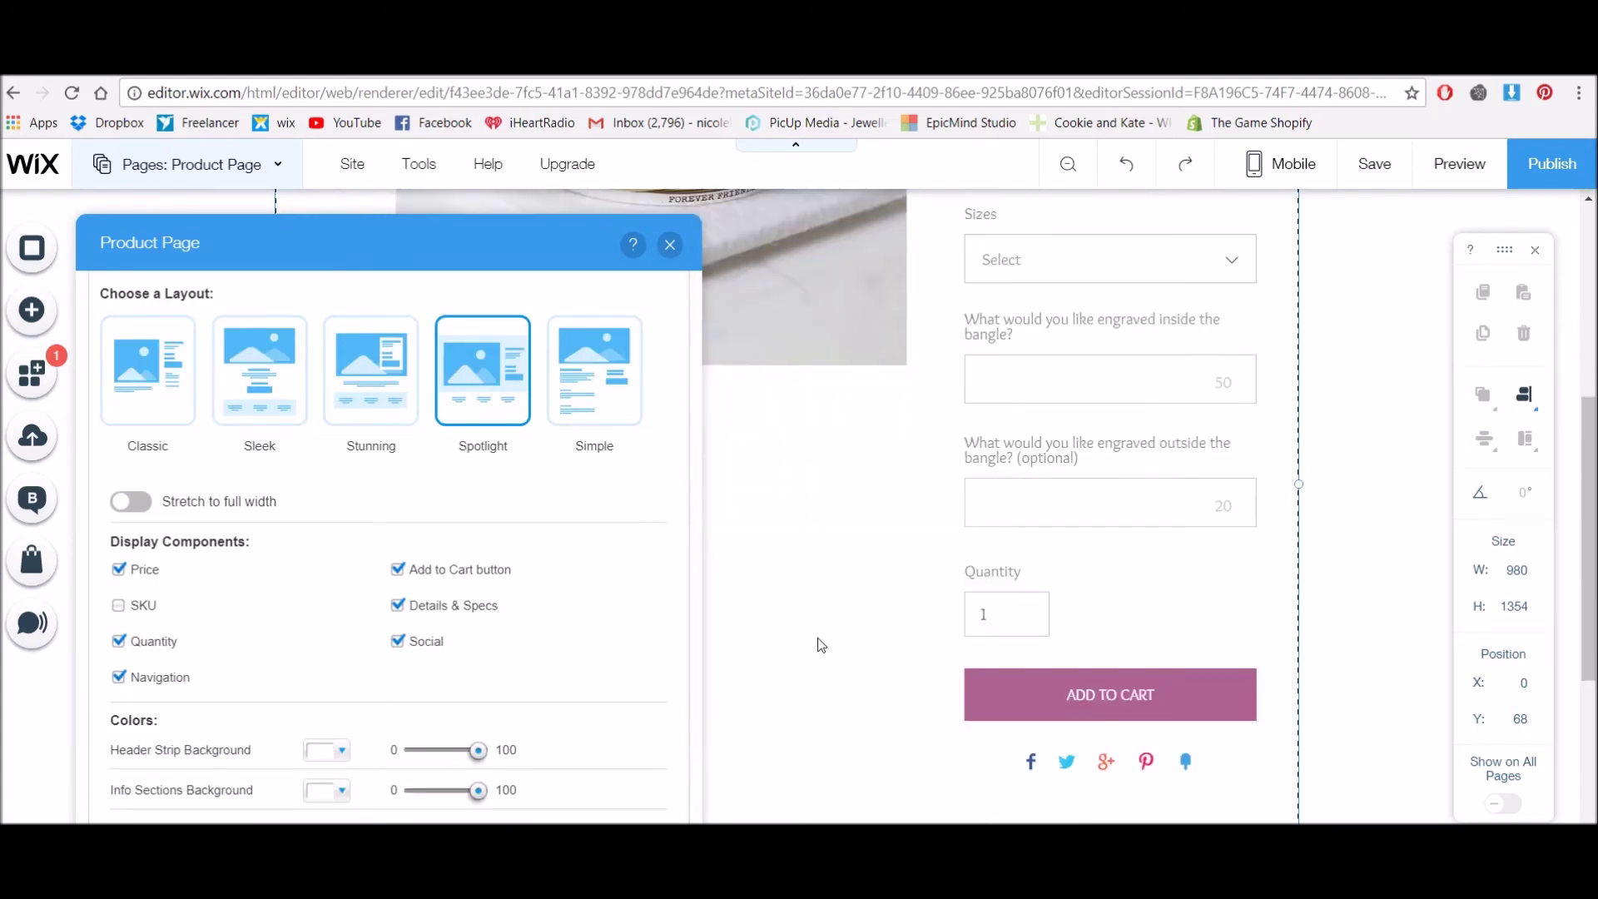
Step: Set the Info Sections Background colour to grey and close the settings panel
click(328, 793)
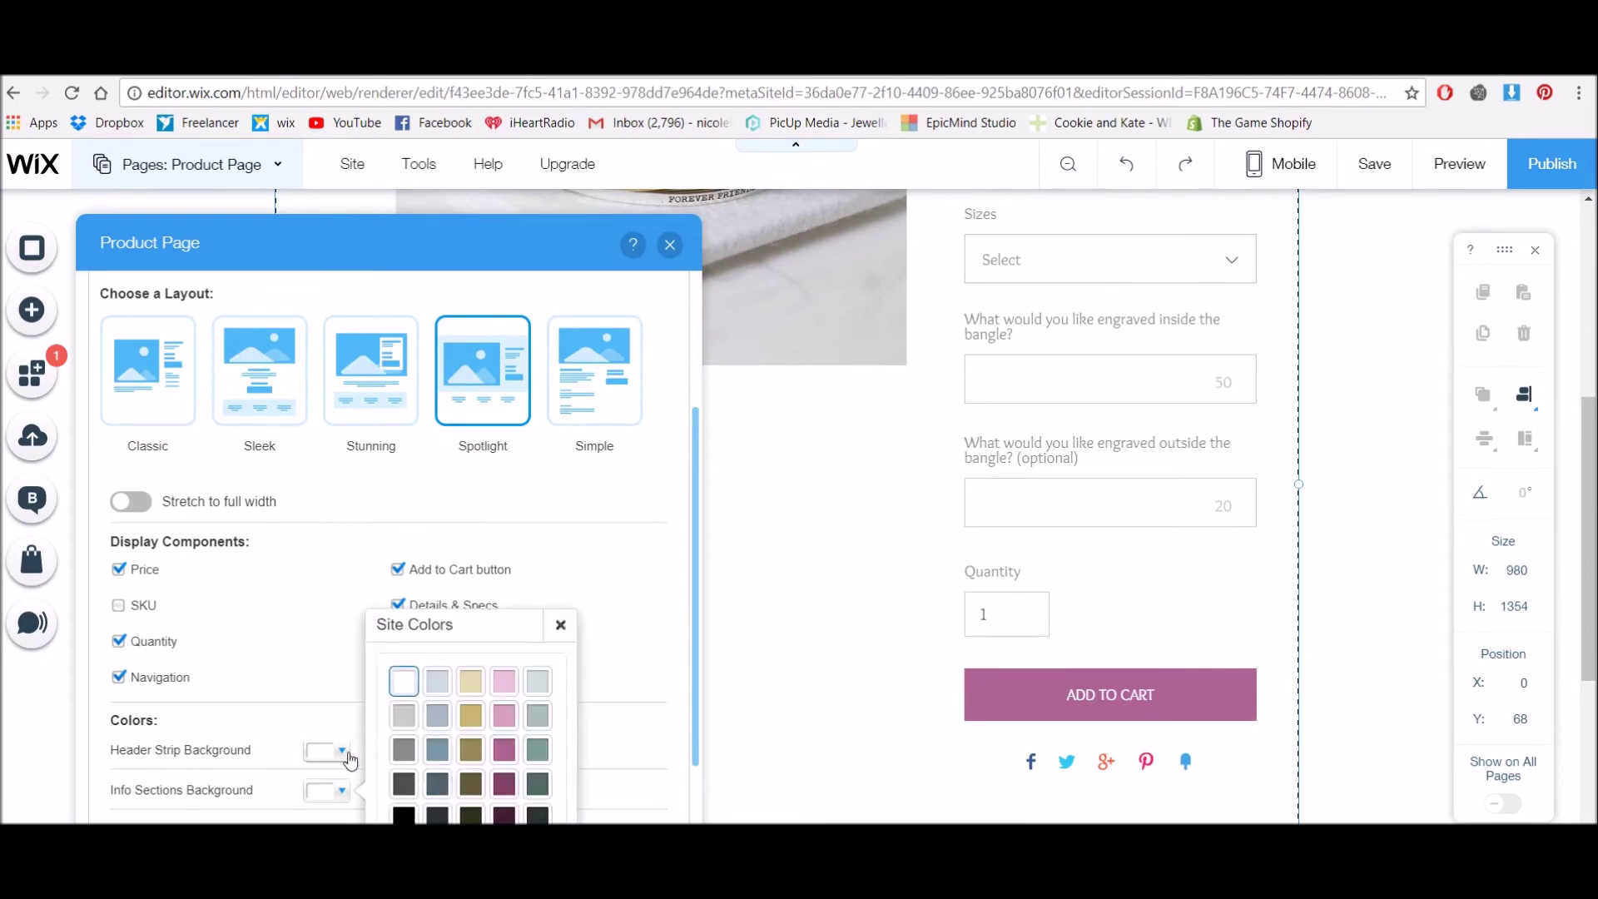
click(404, 715)
scroll(879, 783, down, 2)
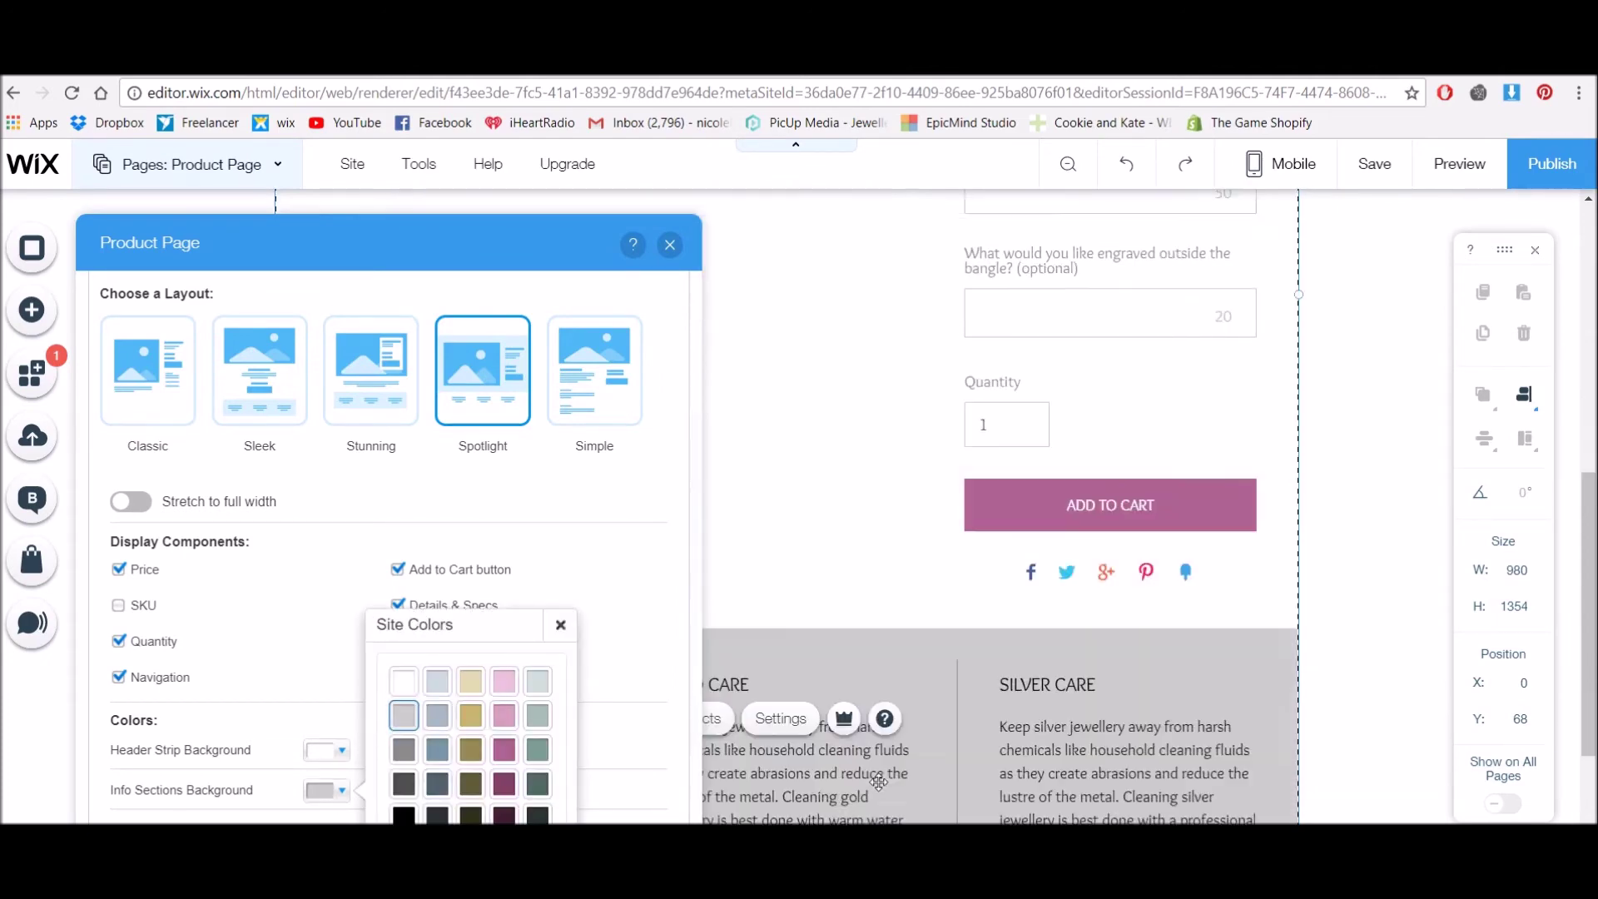
click(671, 247)
scroll(1039, 540, down, 2)
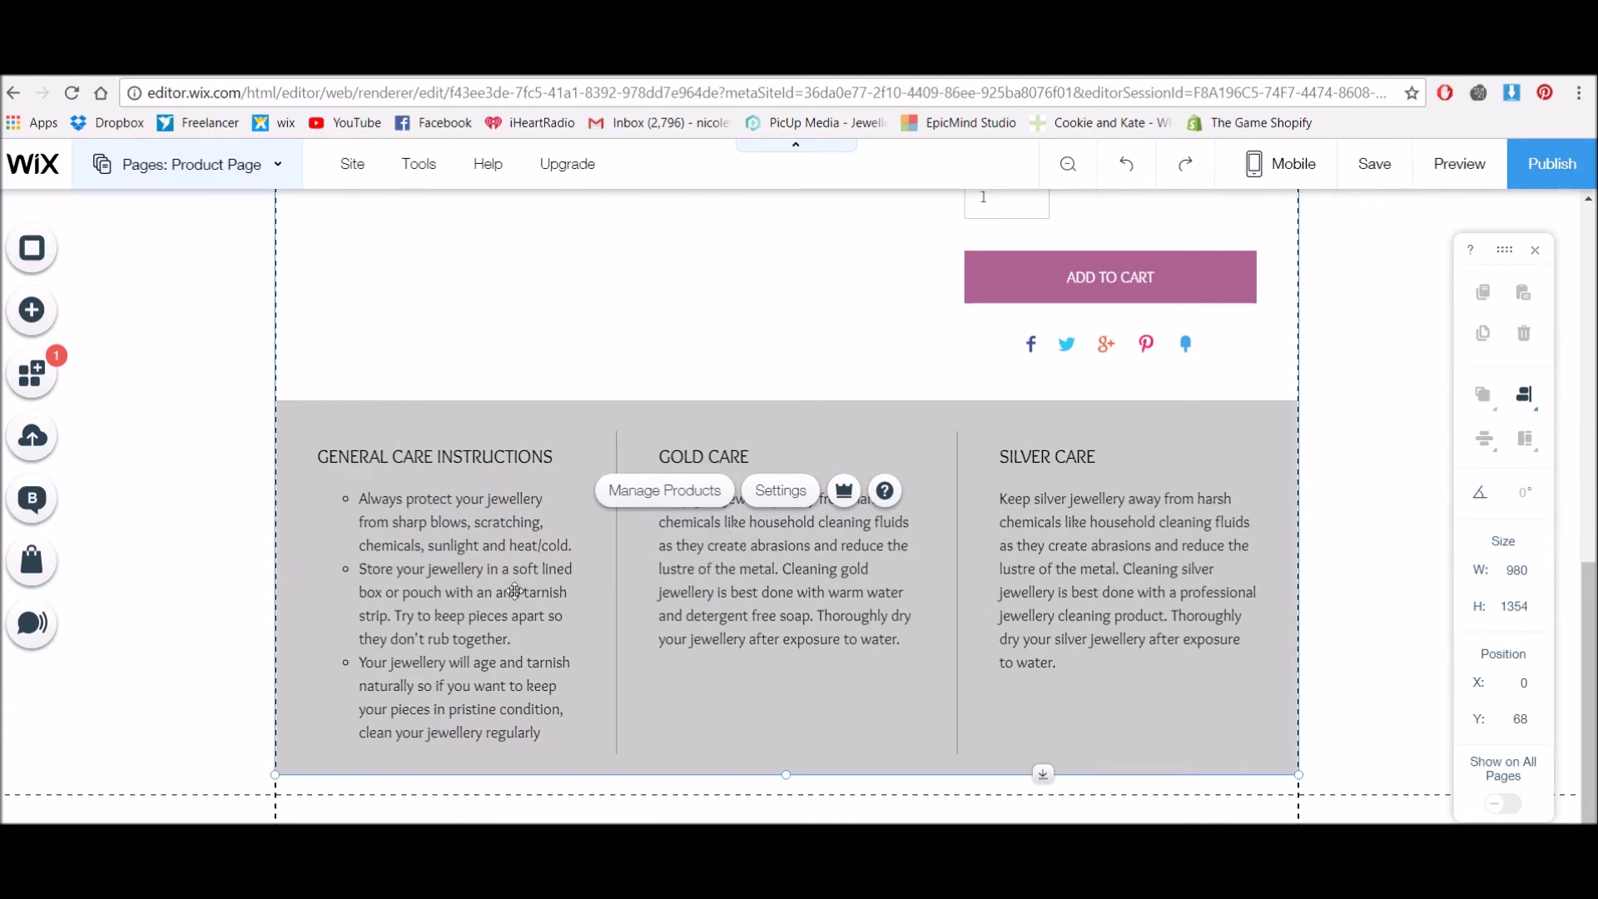
scroll(761, 584, up, 2)
scroll(566, 708, down, 2)
scroll(1228, 587, up, 7)
scroll(1226, 587, down, 2)
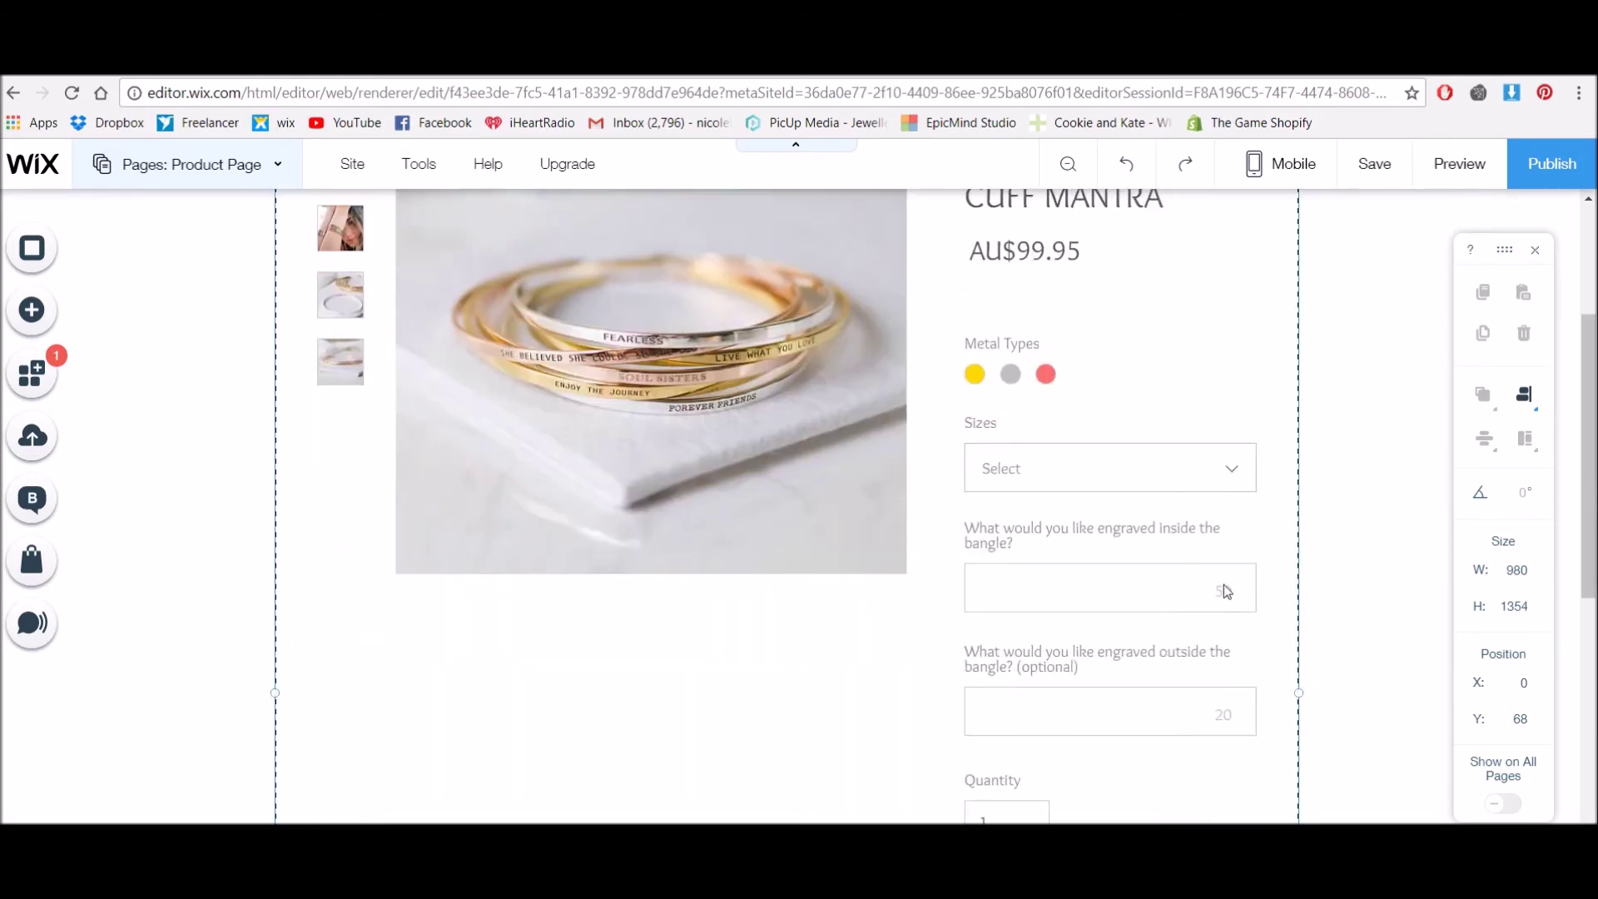
scroll(1223, 584, up, 2)
scroll(1238, 667, down, 3)
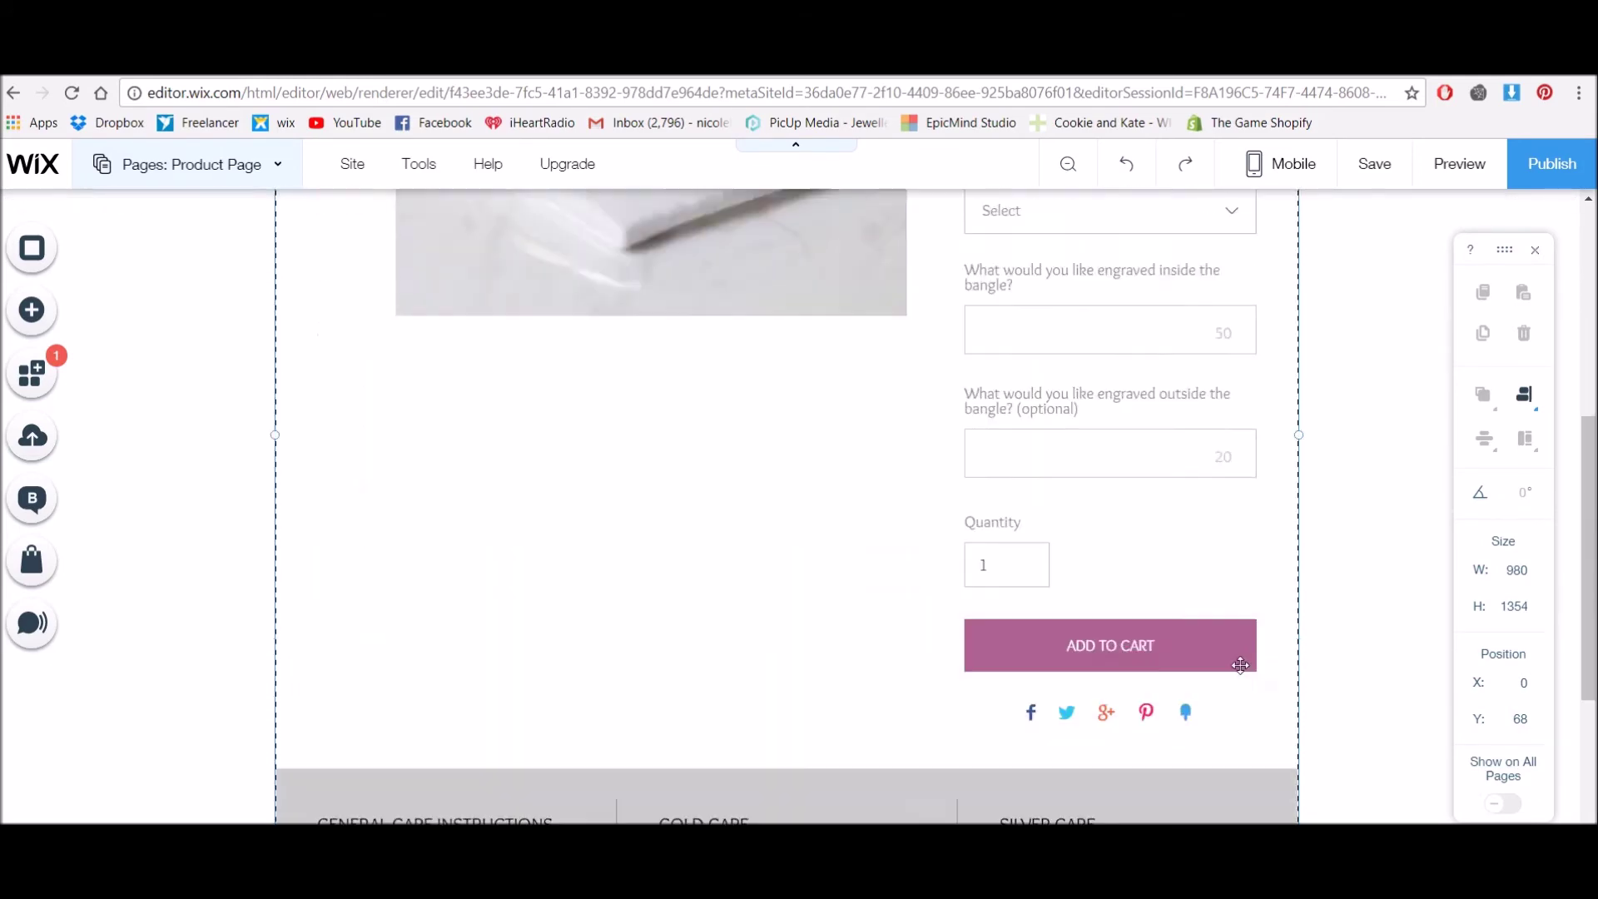
scroll(1231, 663, down, 1)
scroll(1110, 678, down, 2)
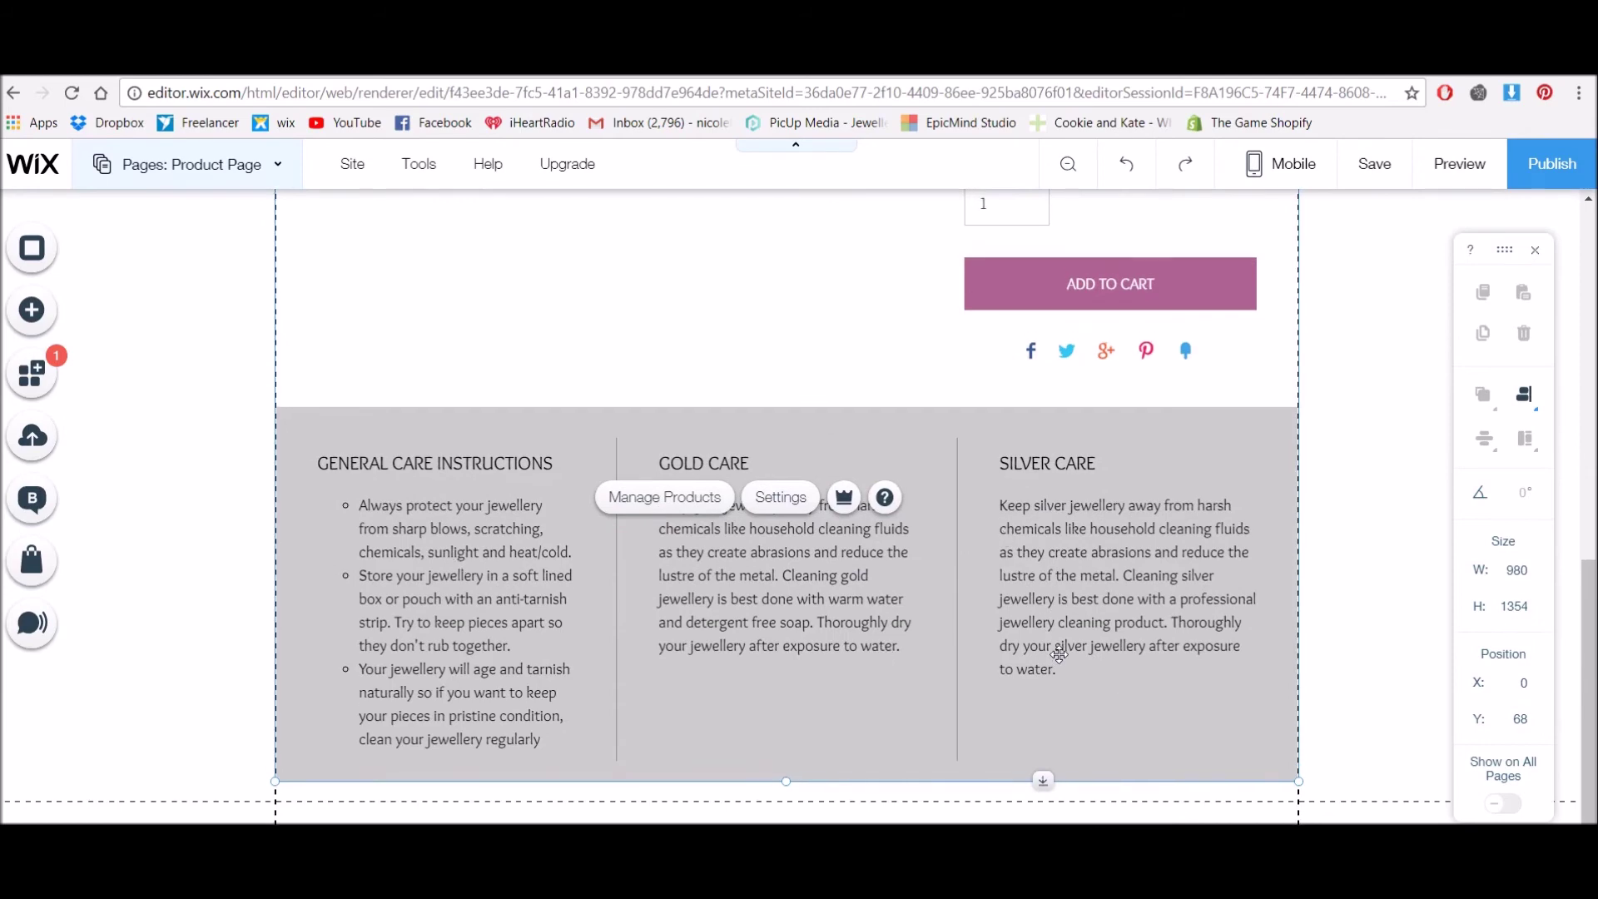
scroll(1056, 653, up, 5)
scroll(1156, 511, down, 4)
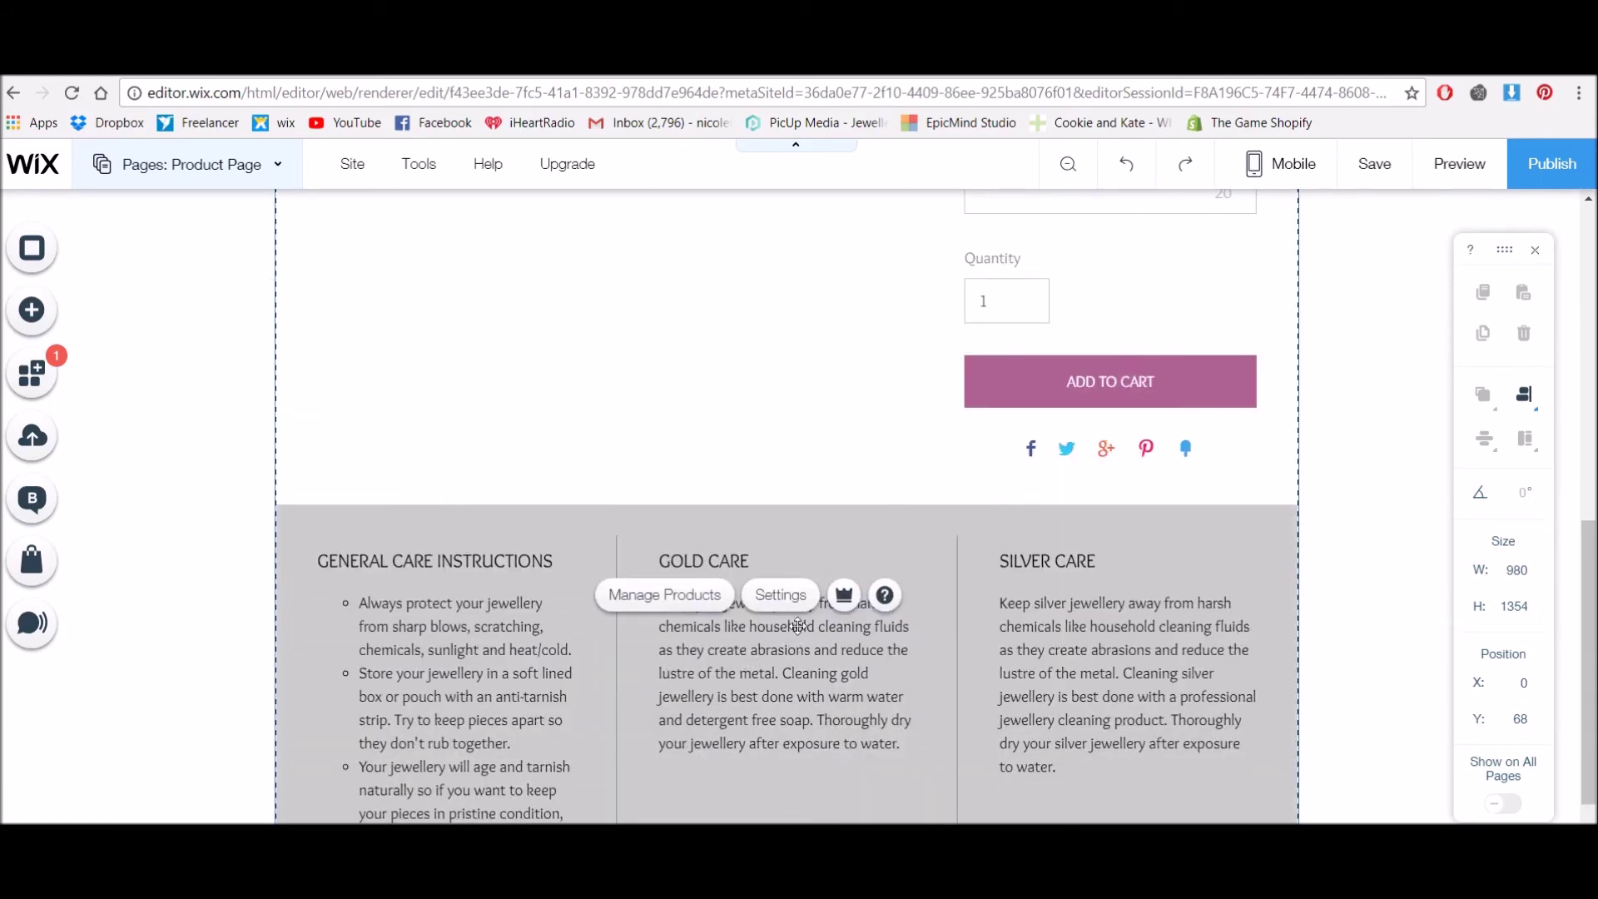
Step: Reopen the Product Page settings panel from the product page element
click(781, 594)
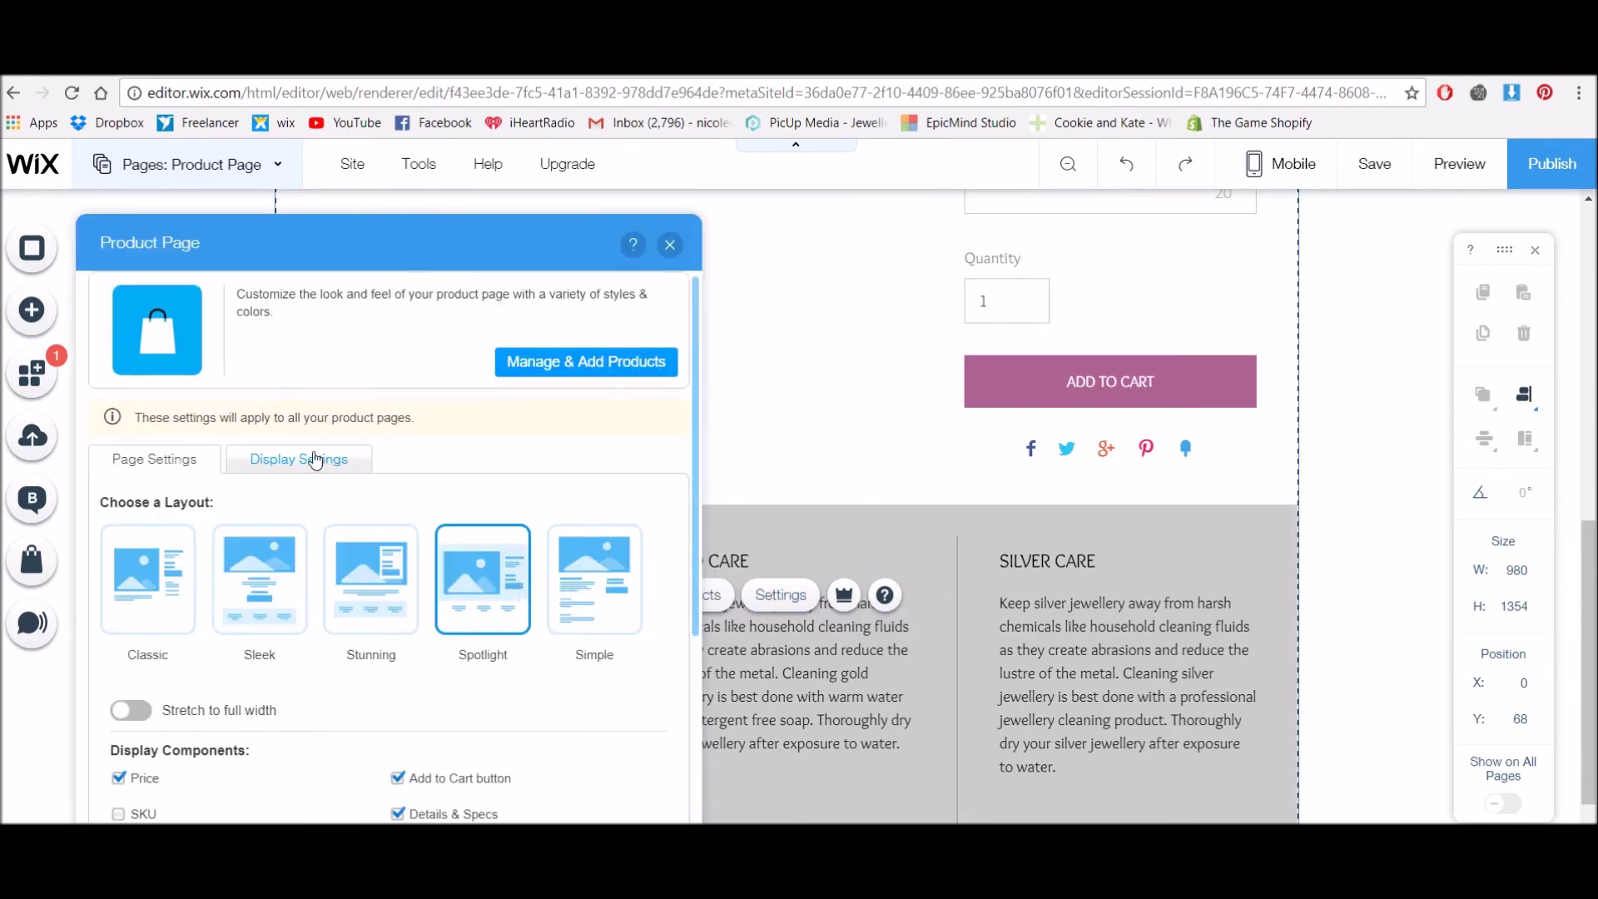
Step: Switch the Info Sections display to the Expand/Collapse layout and close the panel
click(329, 465)
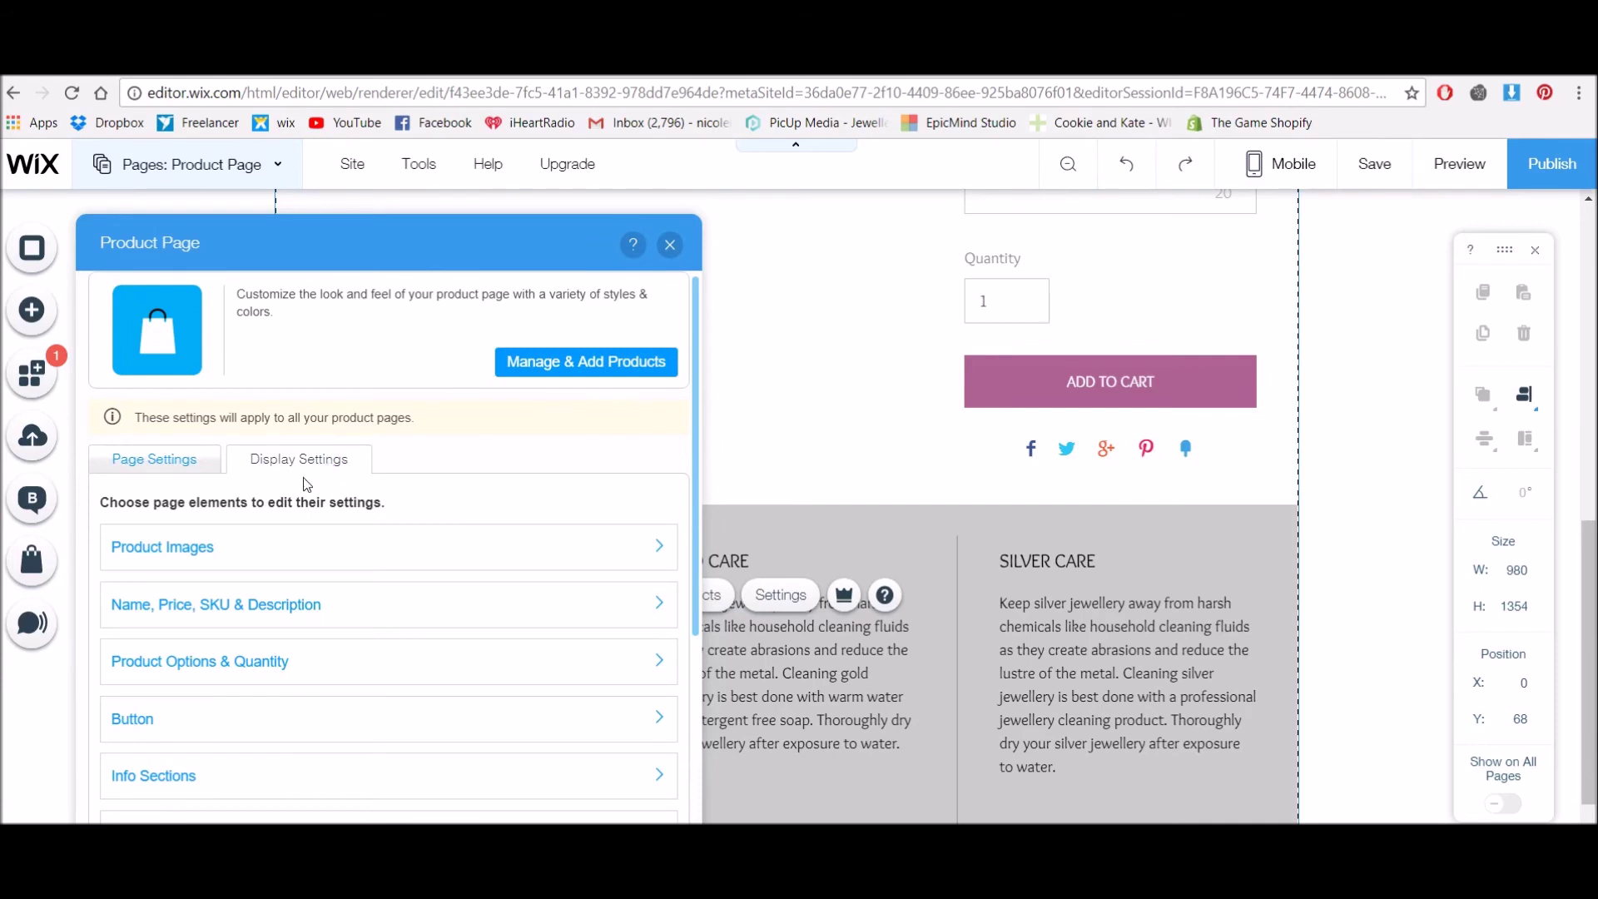
scroll(279, 663, down, 2)
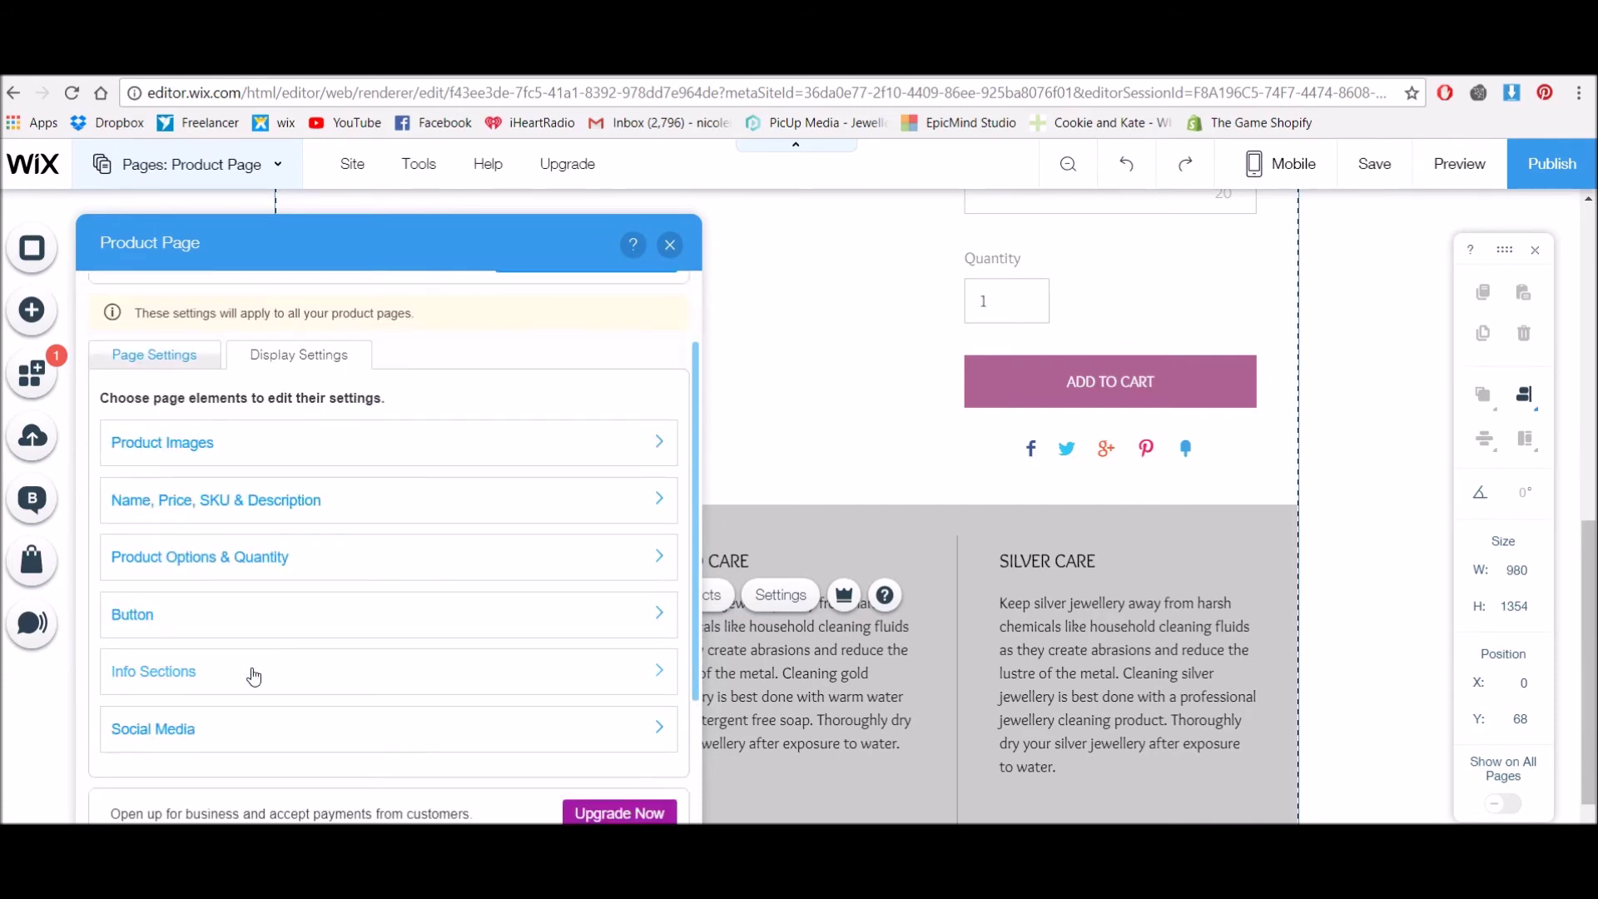
click(254, 676)
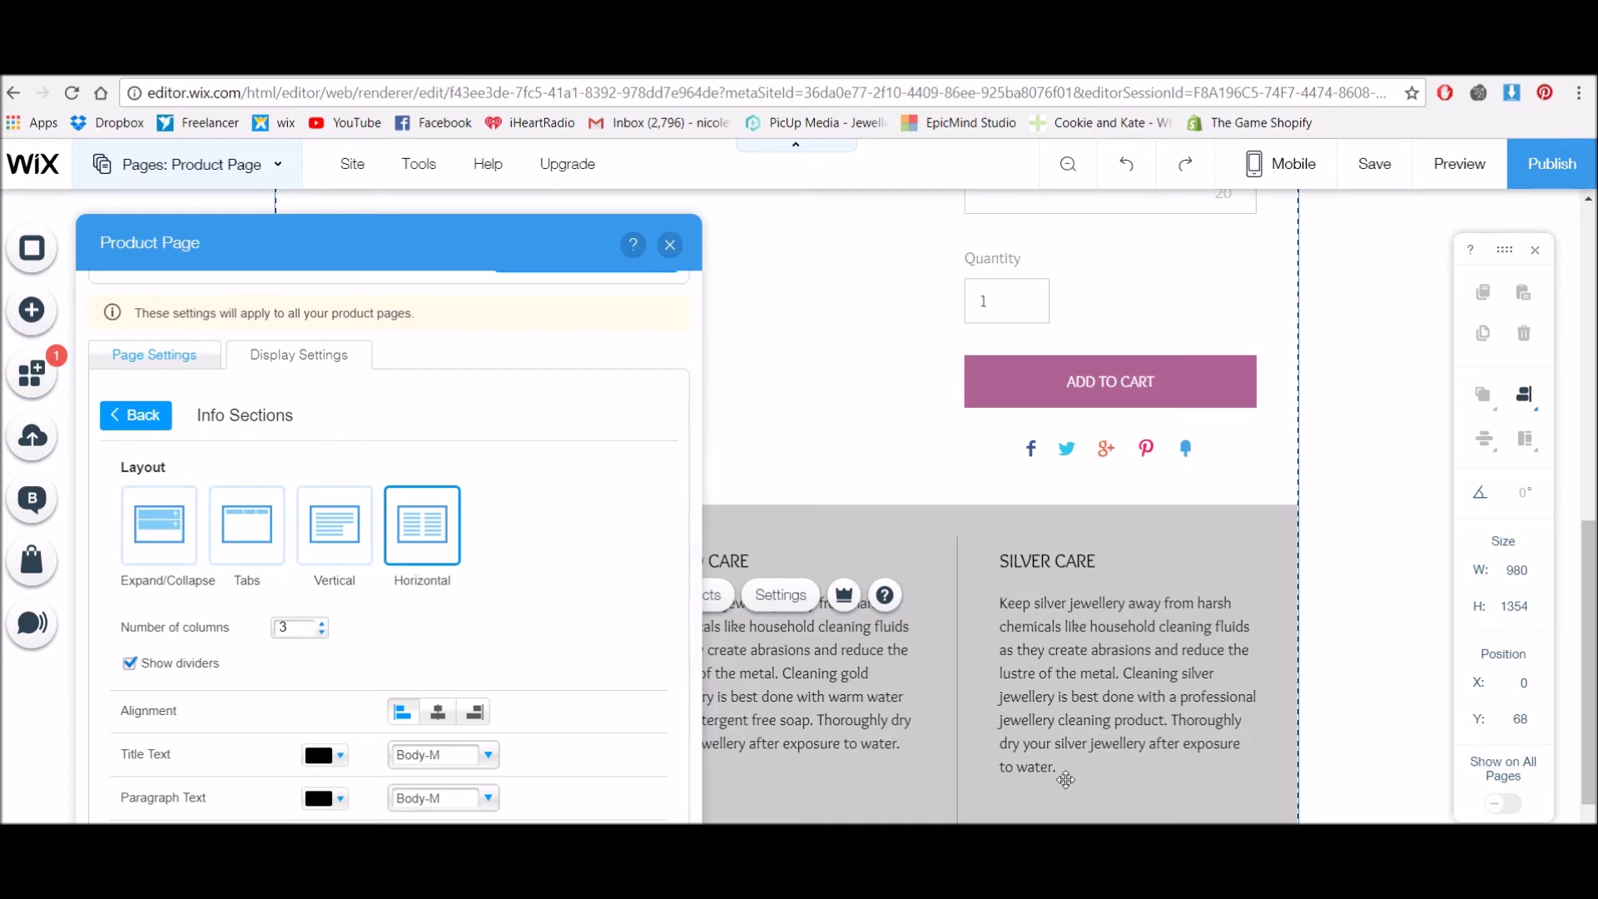
click(175, 535)
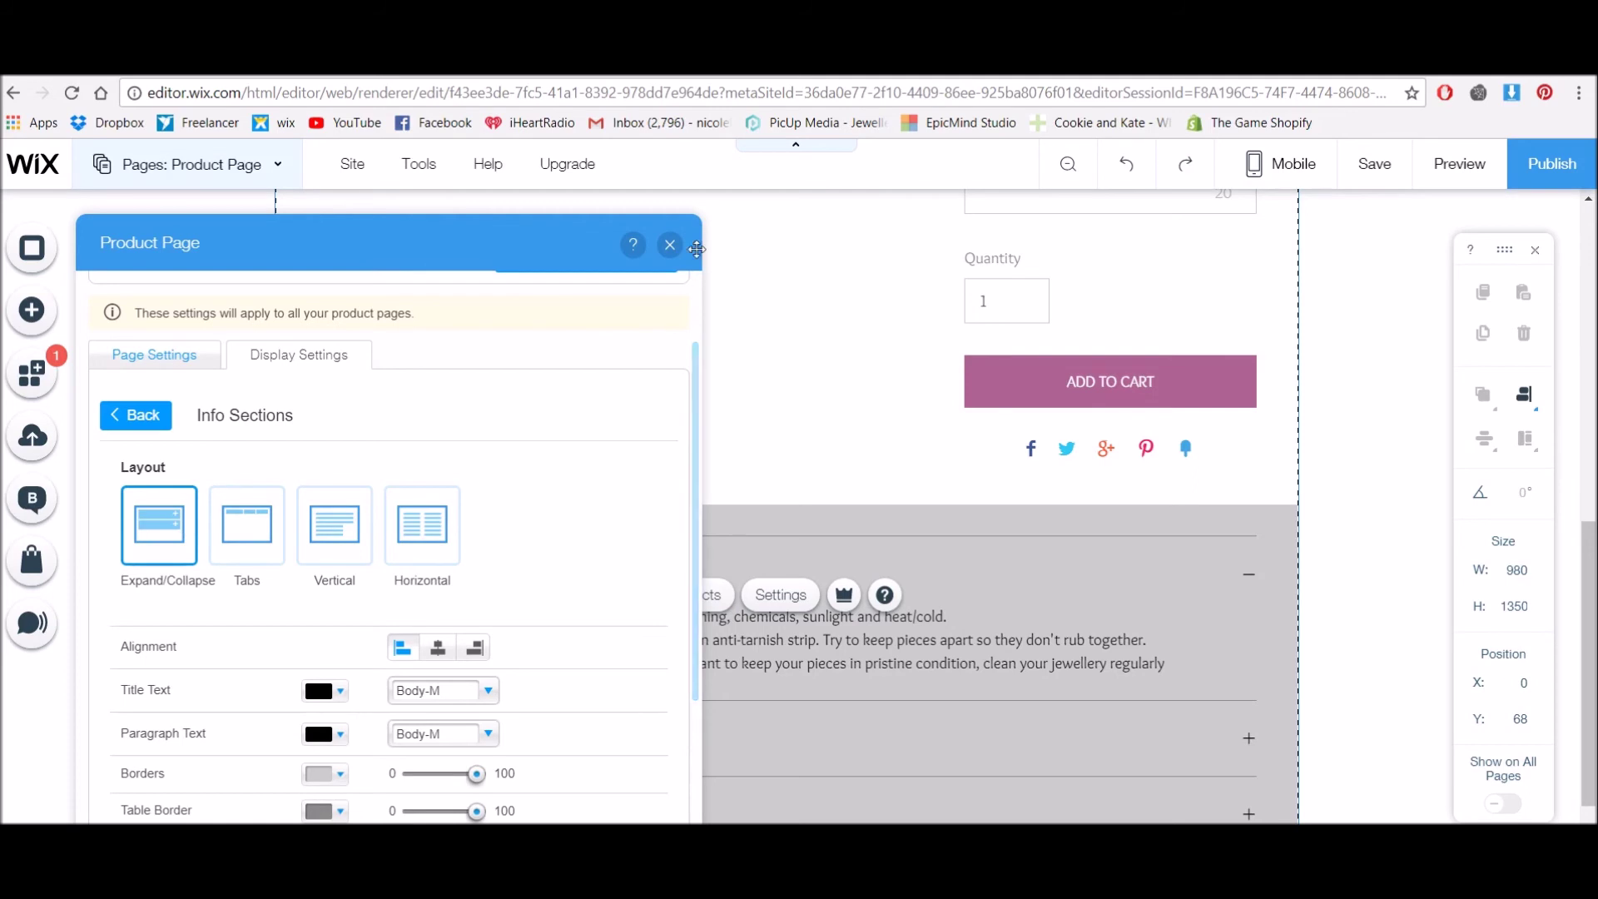
click(670, 244)
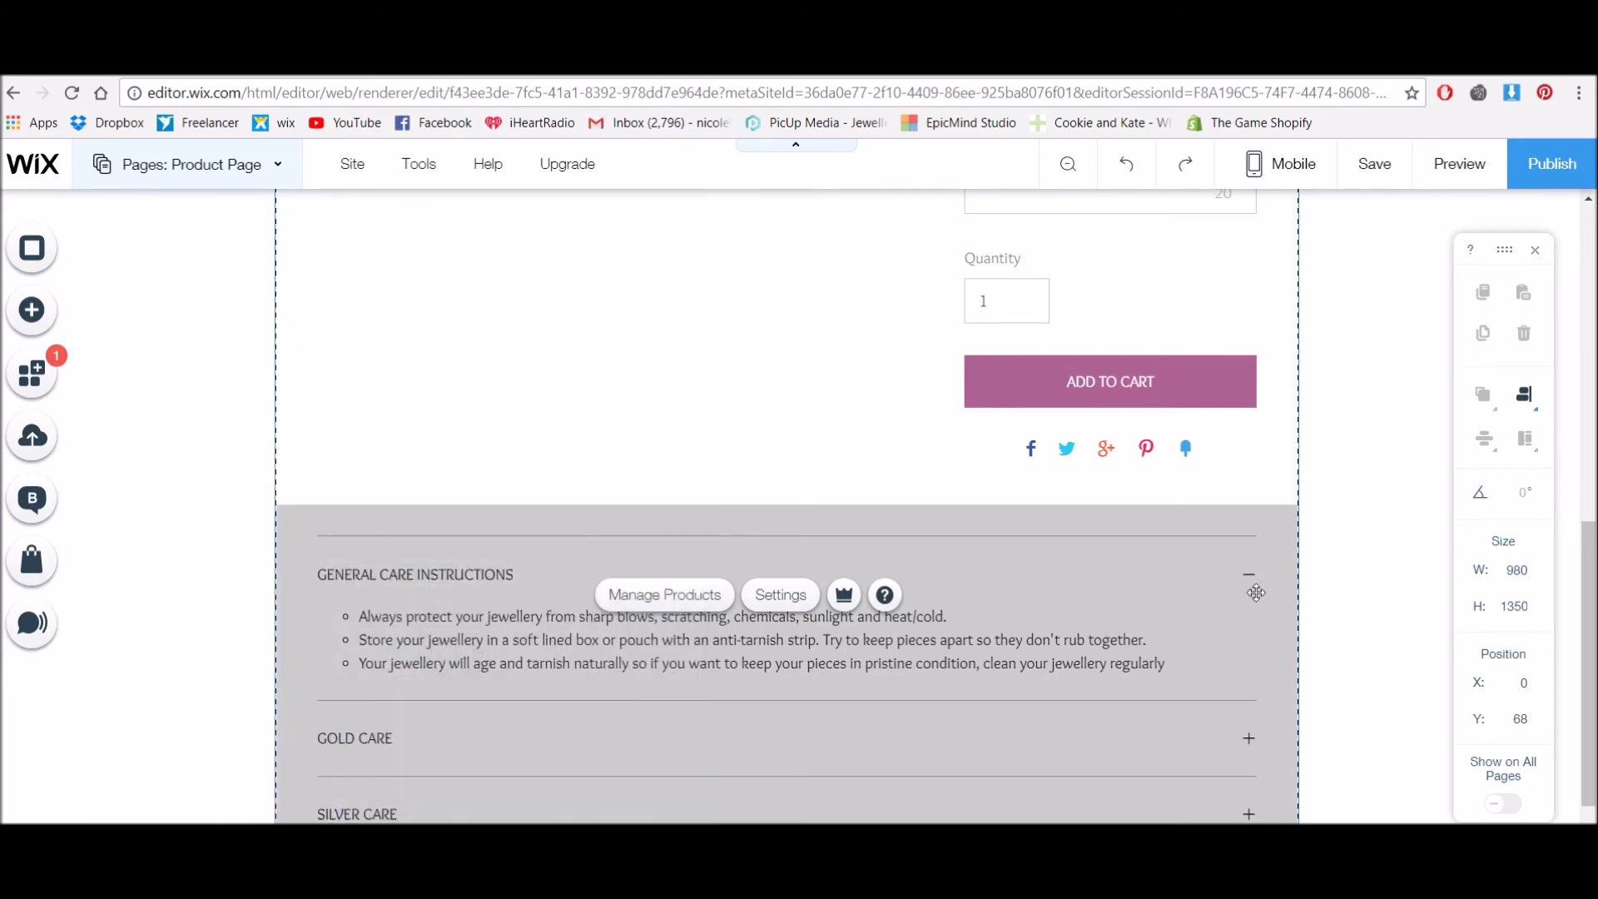
Step: Preview the page, expanding GOLD CARE and SILVER CARE and collapsing SILVER CARE again
click(1459, 163)
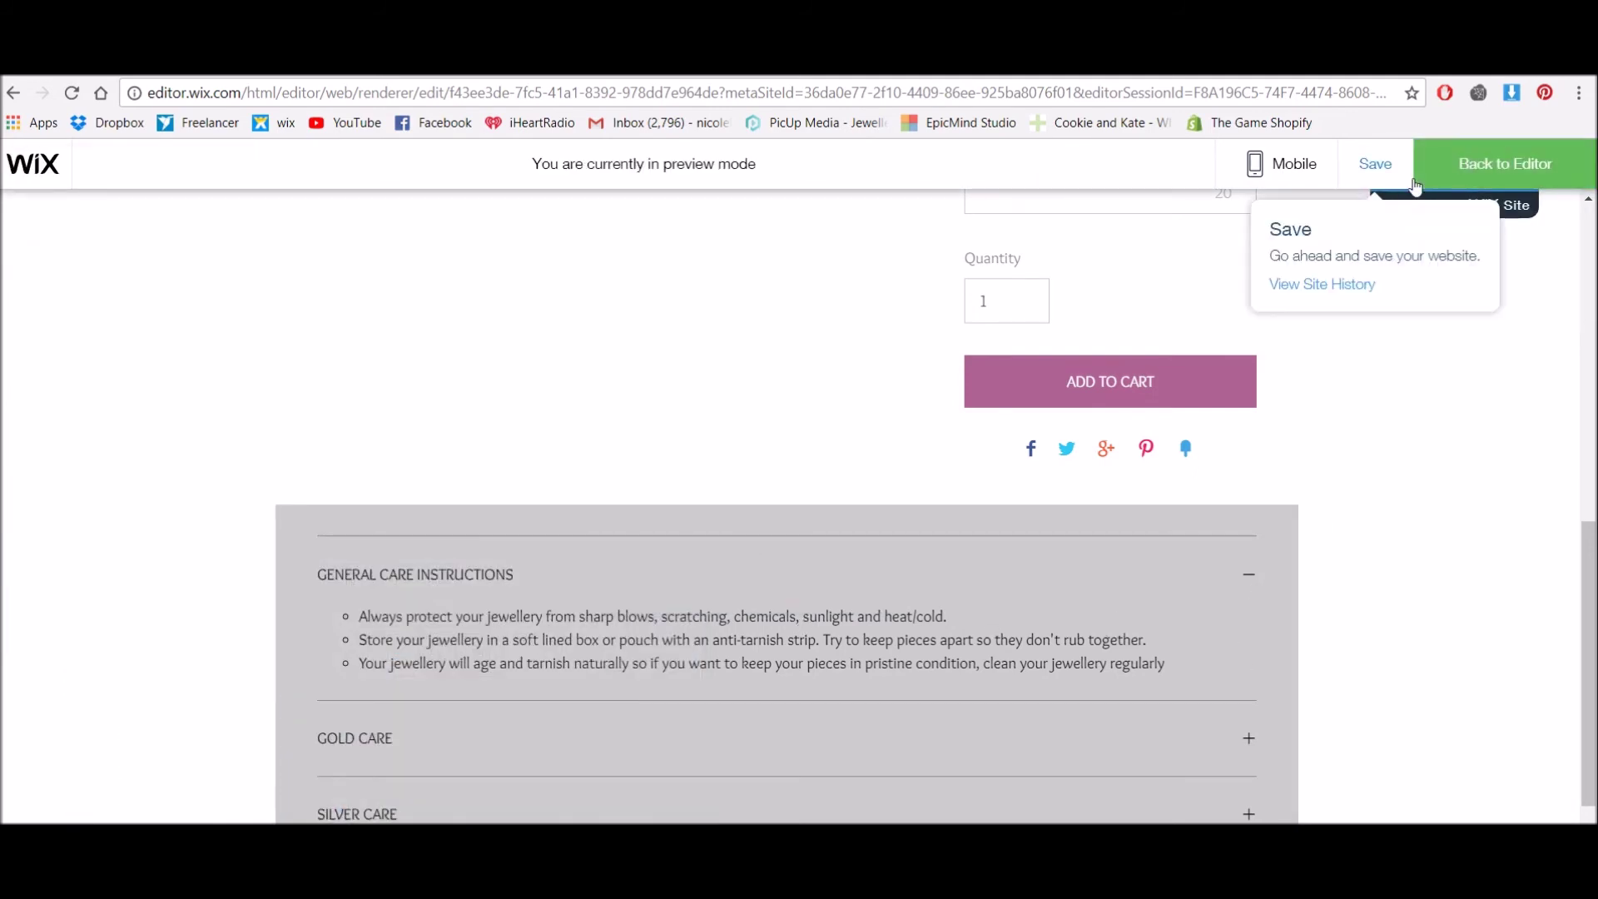
scroll(1156, 509, down, 2)
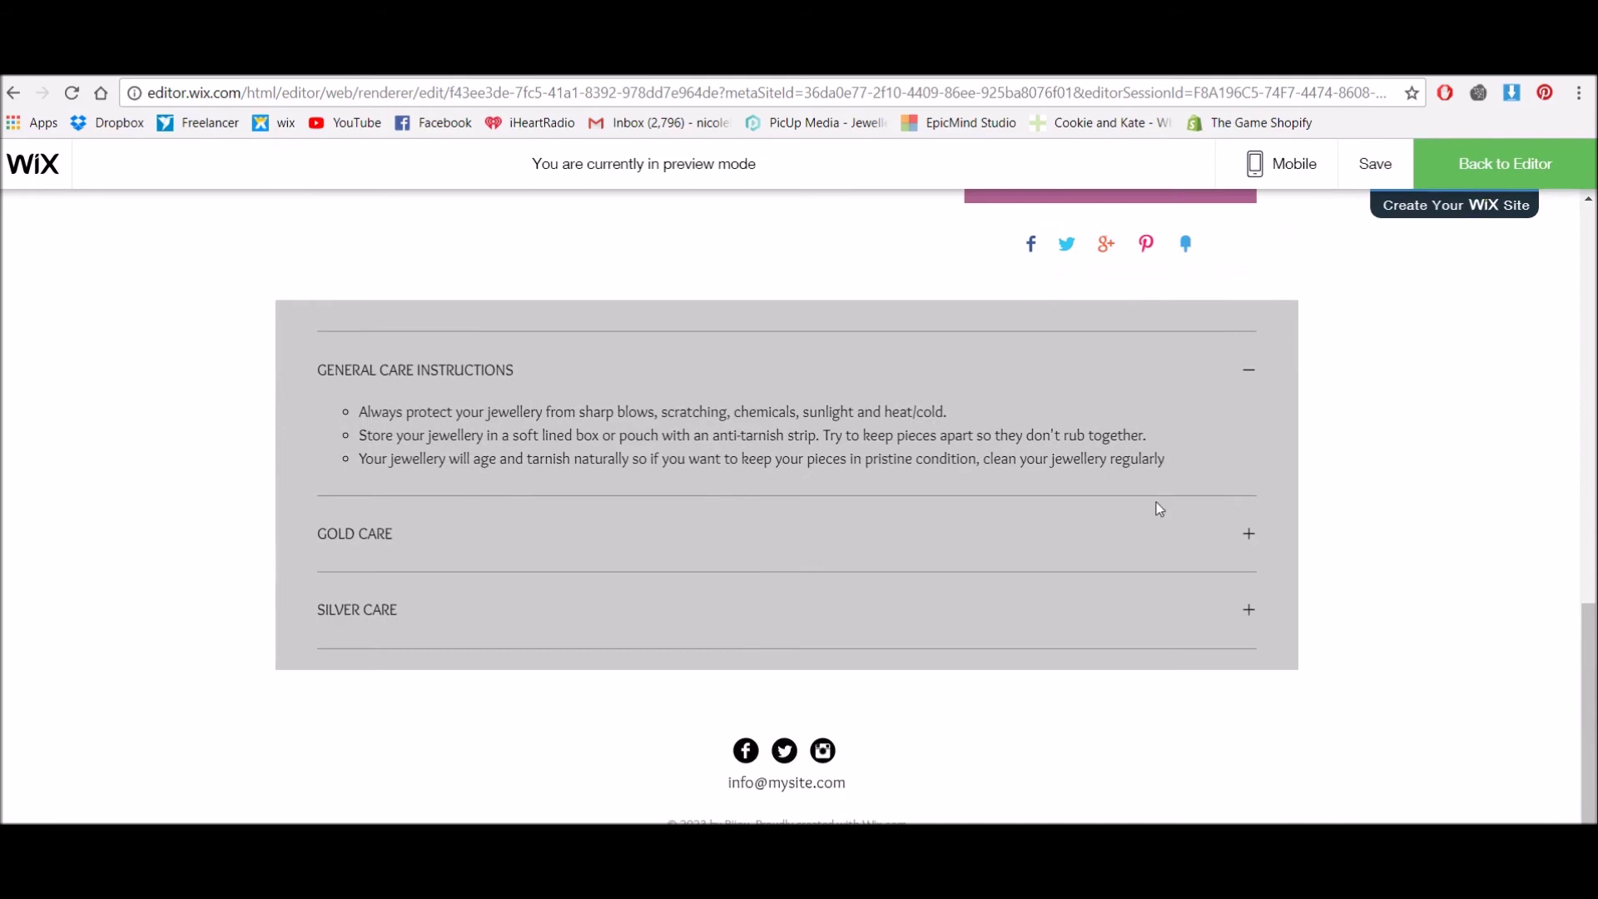
click(1252, 539)
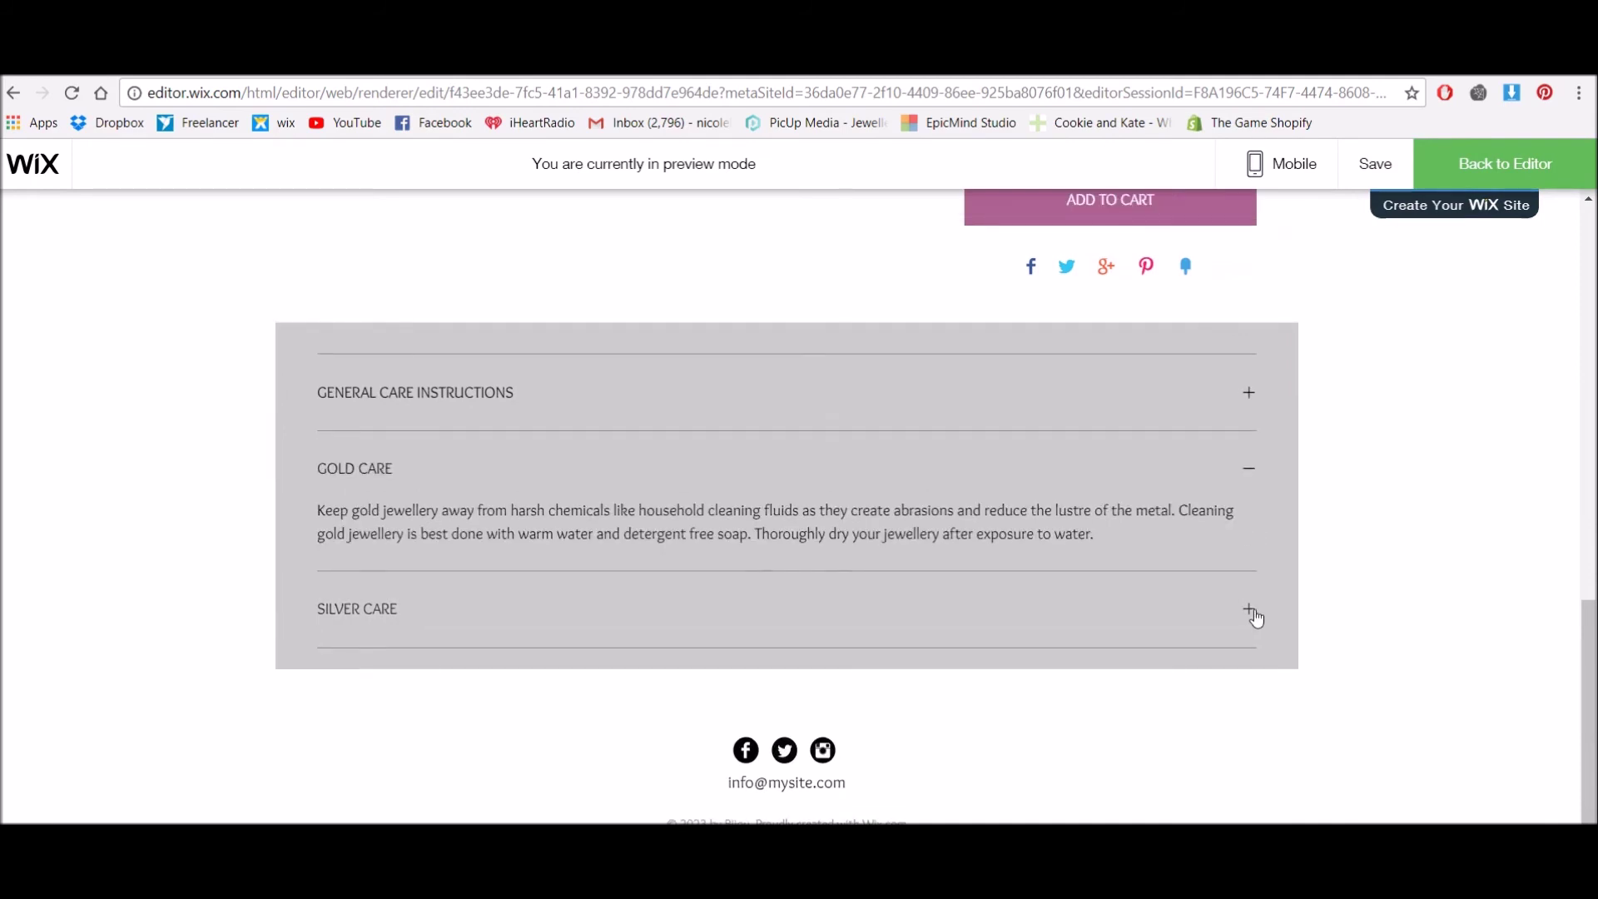
click(1252, 612)
click(1248, 547)
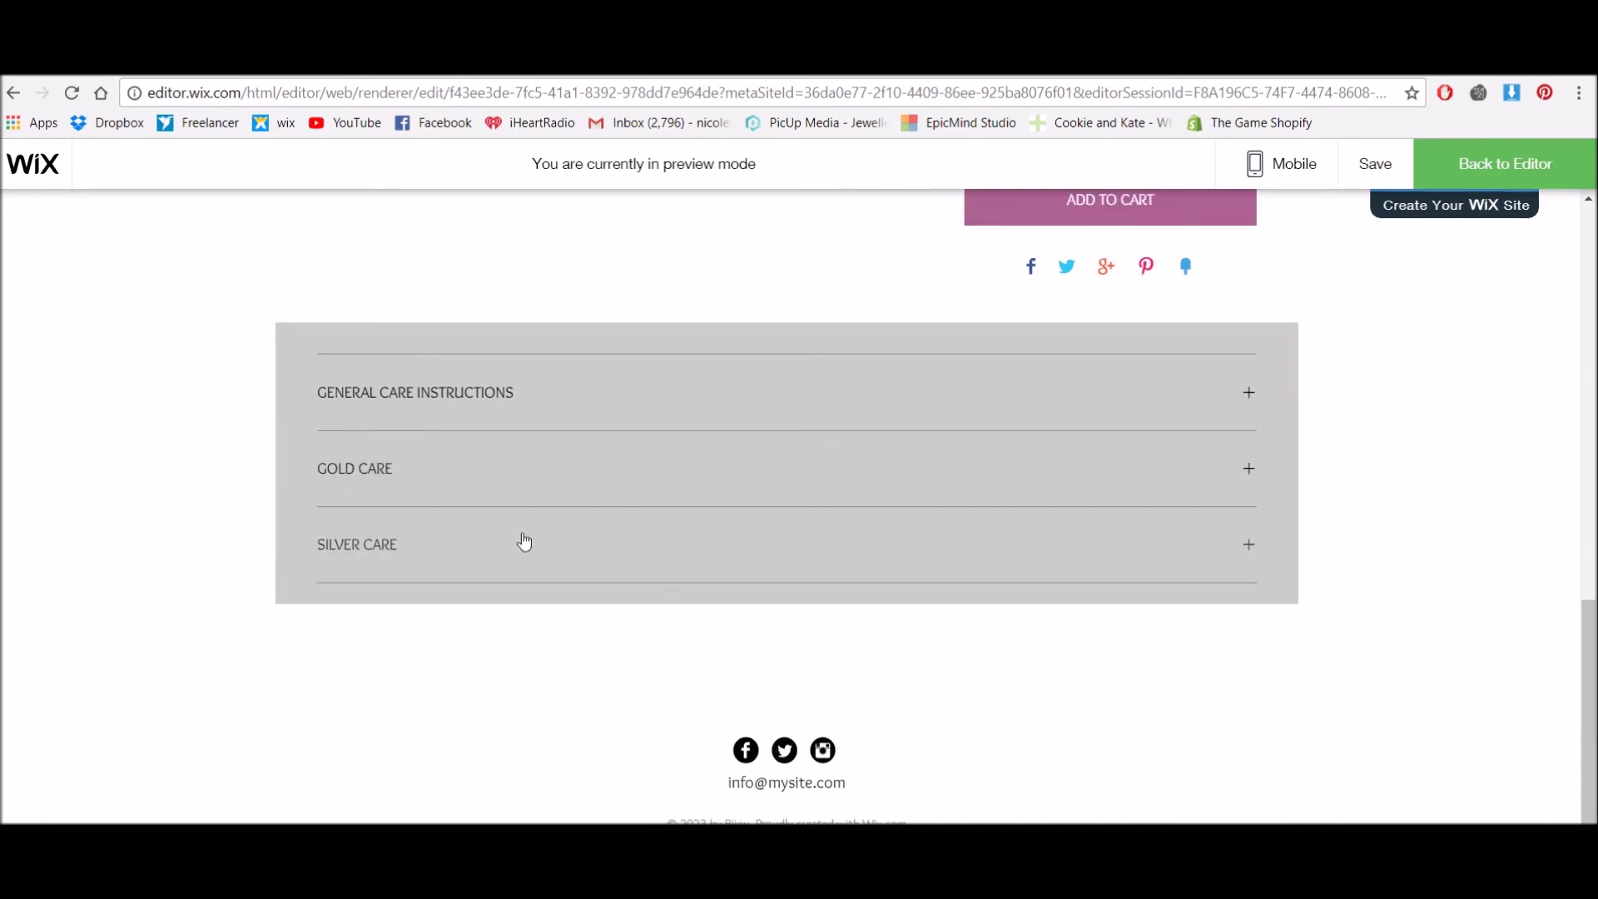
Step: Return to editing and switch the Info Sections display setting to the Tabs layout
click(1502, 164)
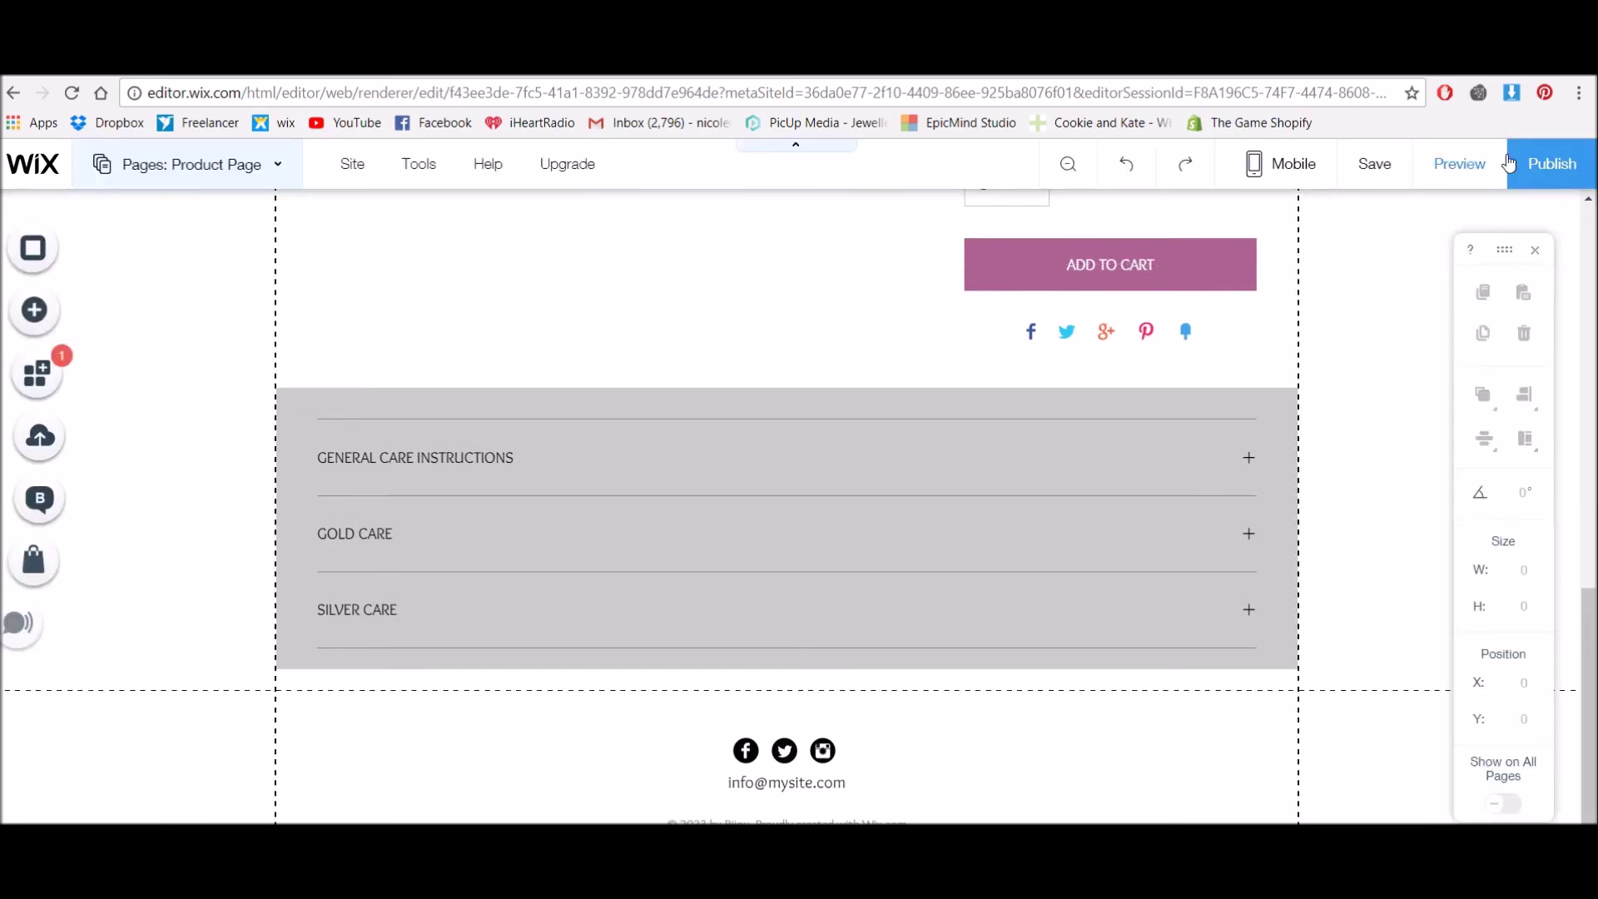
click(424, 500)
click(557, 450)
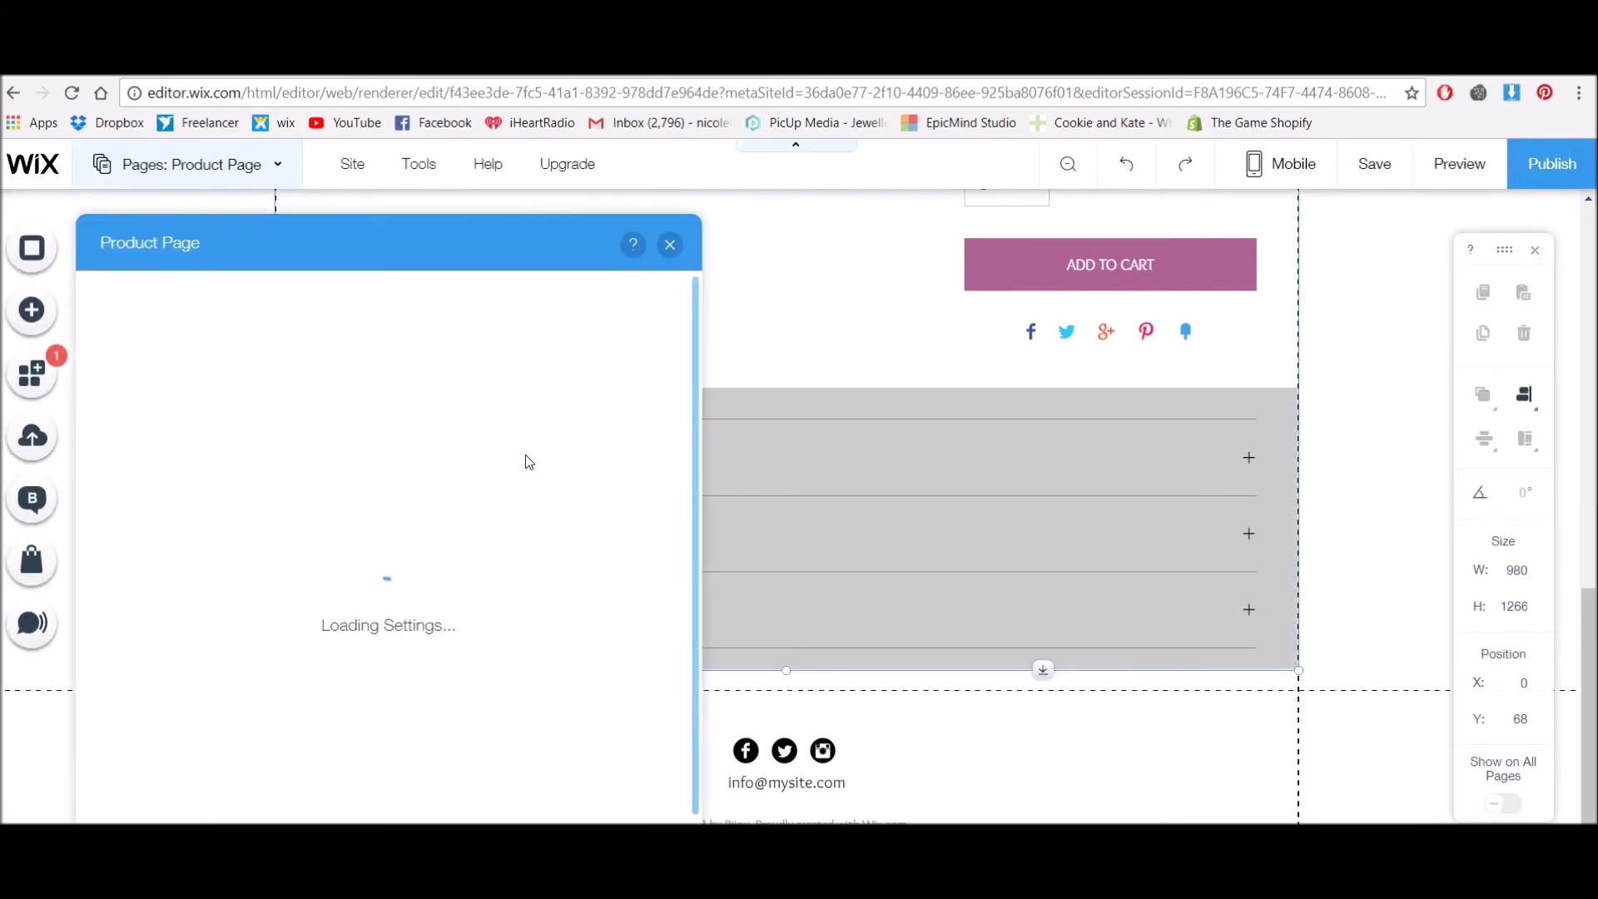
click(318, 471)
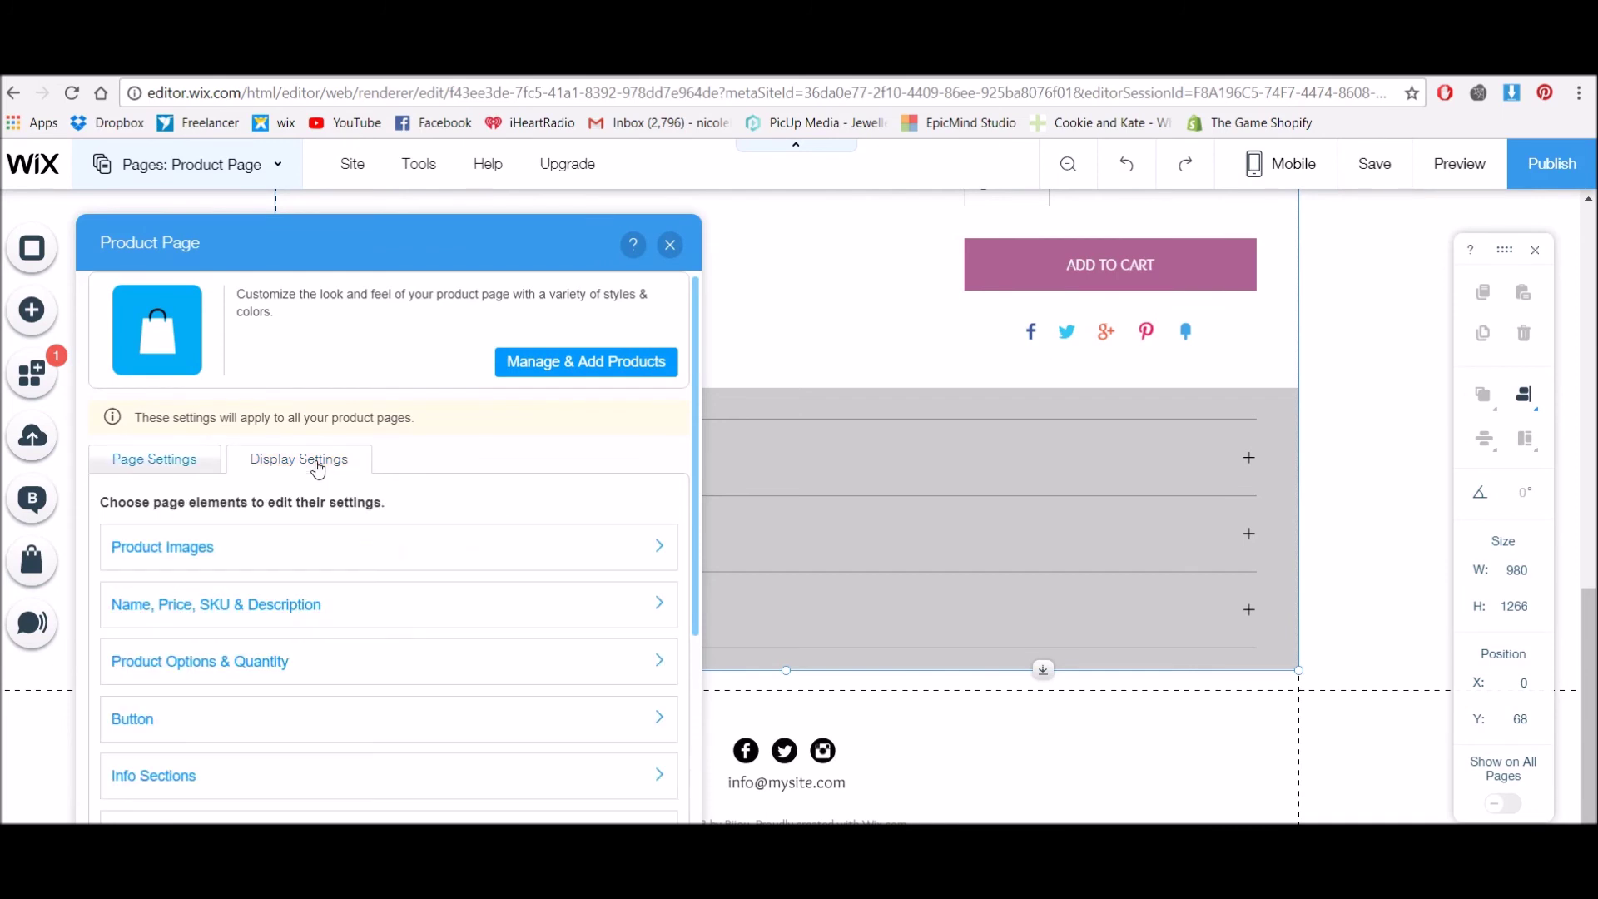
scroll(275, 731, down, 1)
scroll(182, 579, down, 2)
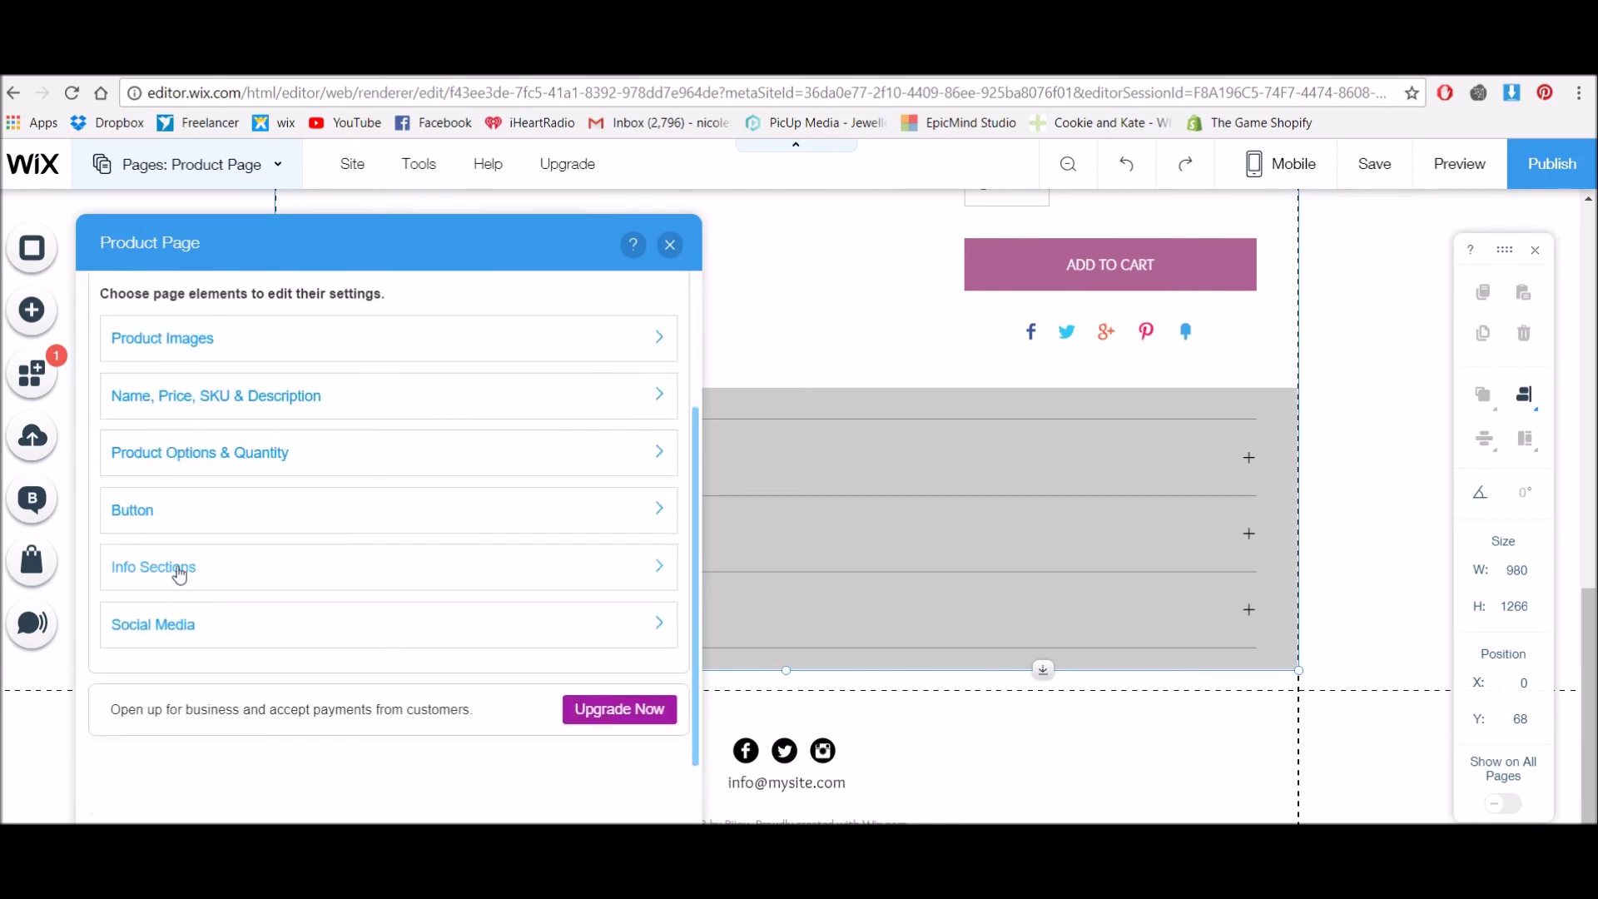
click(181, 572)
click(247, 425)
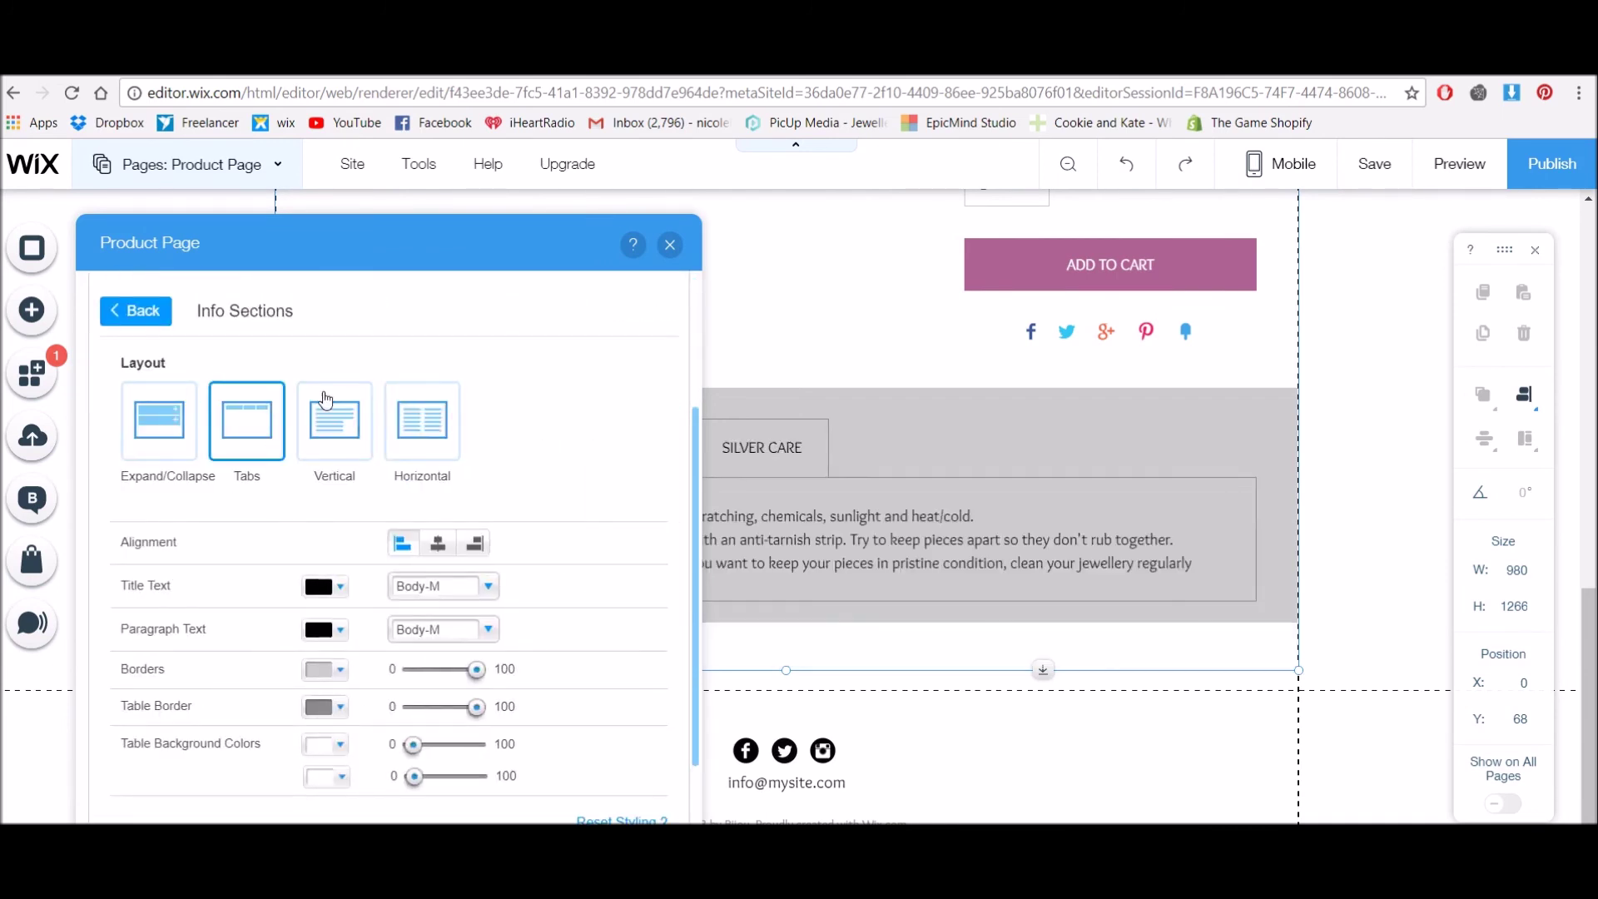
click(671, 247)
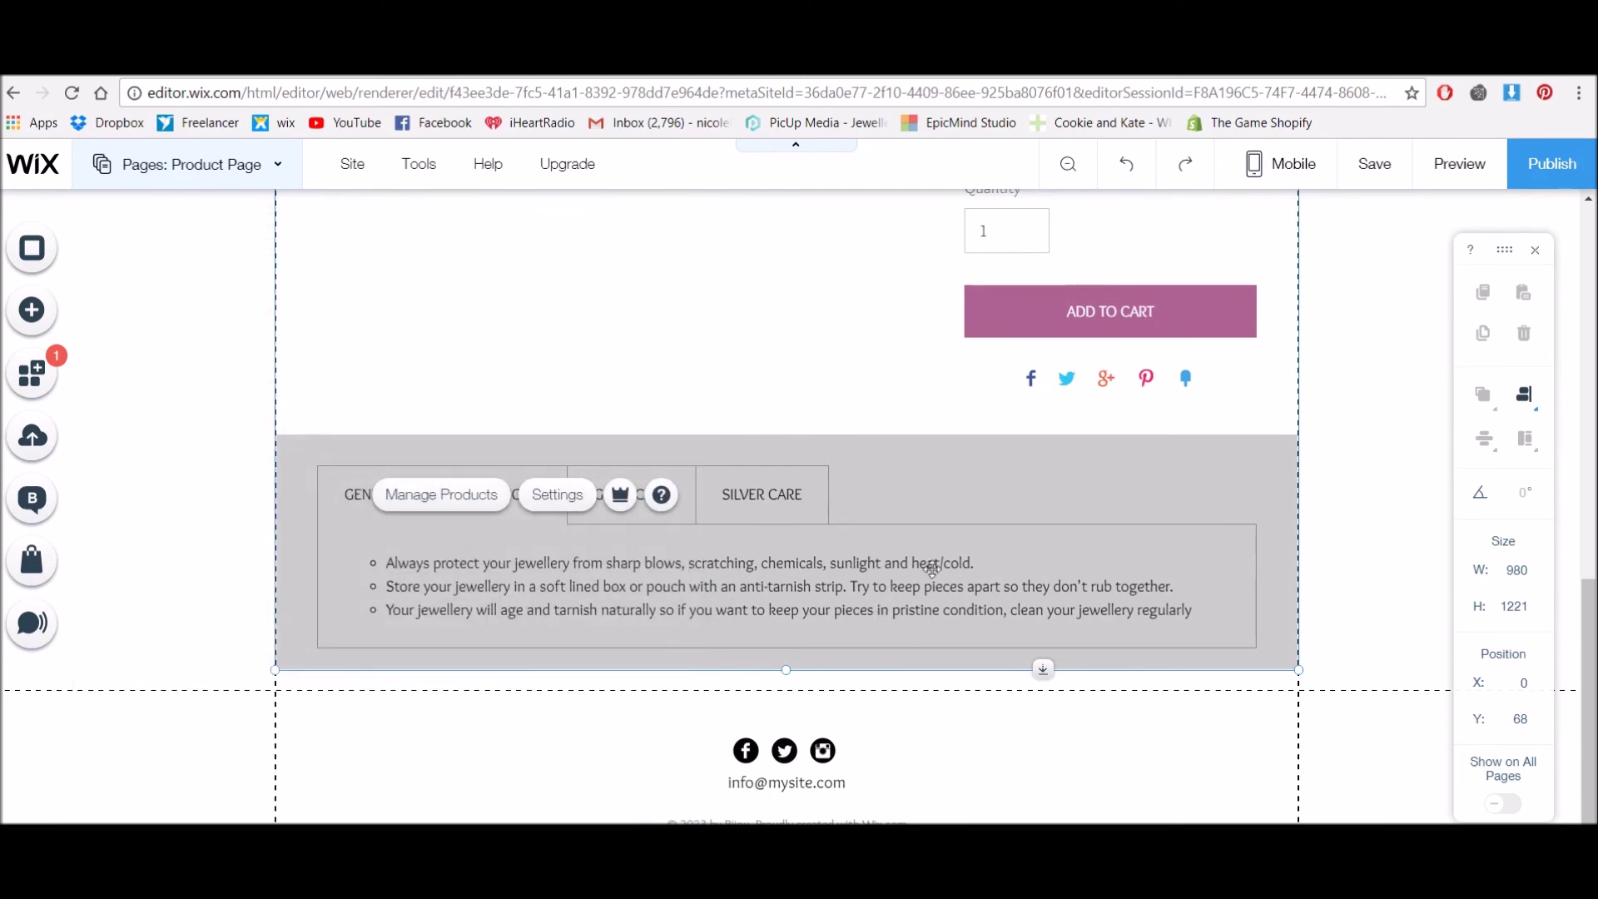
Step: Preview the page and check the GOLD CARE and SILVER CARE tabs each show their text
click(1495, 164)
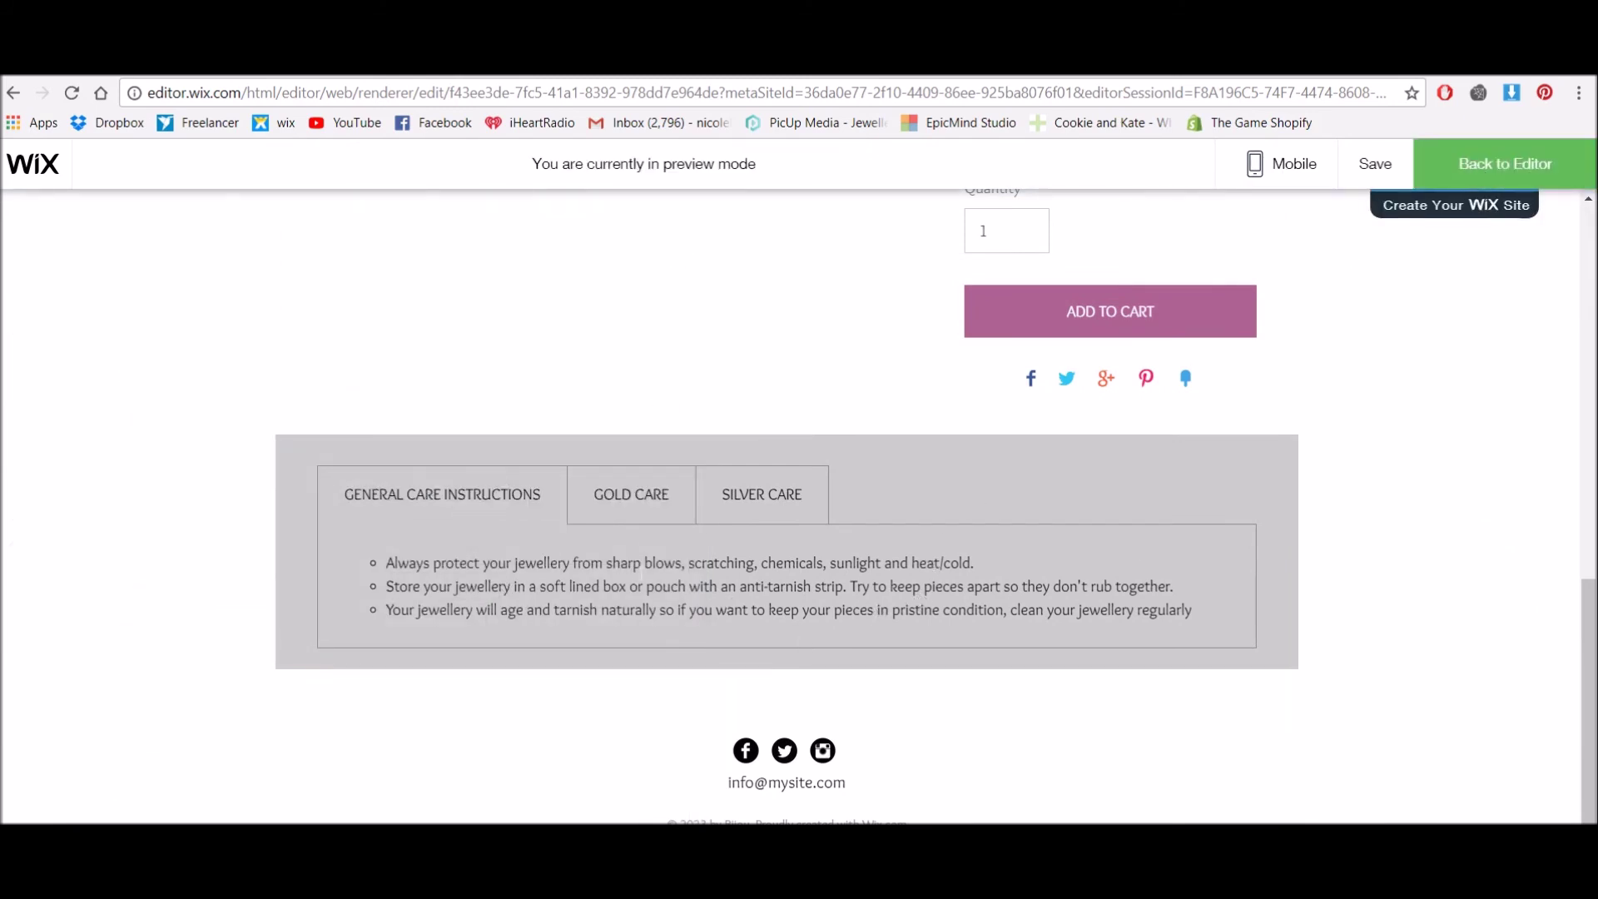
click(639, 498)
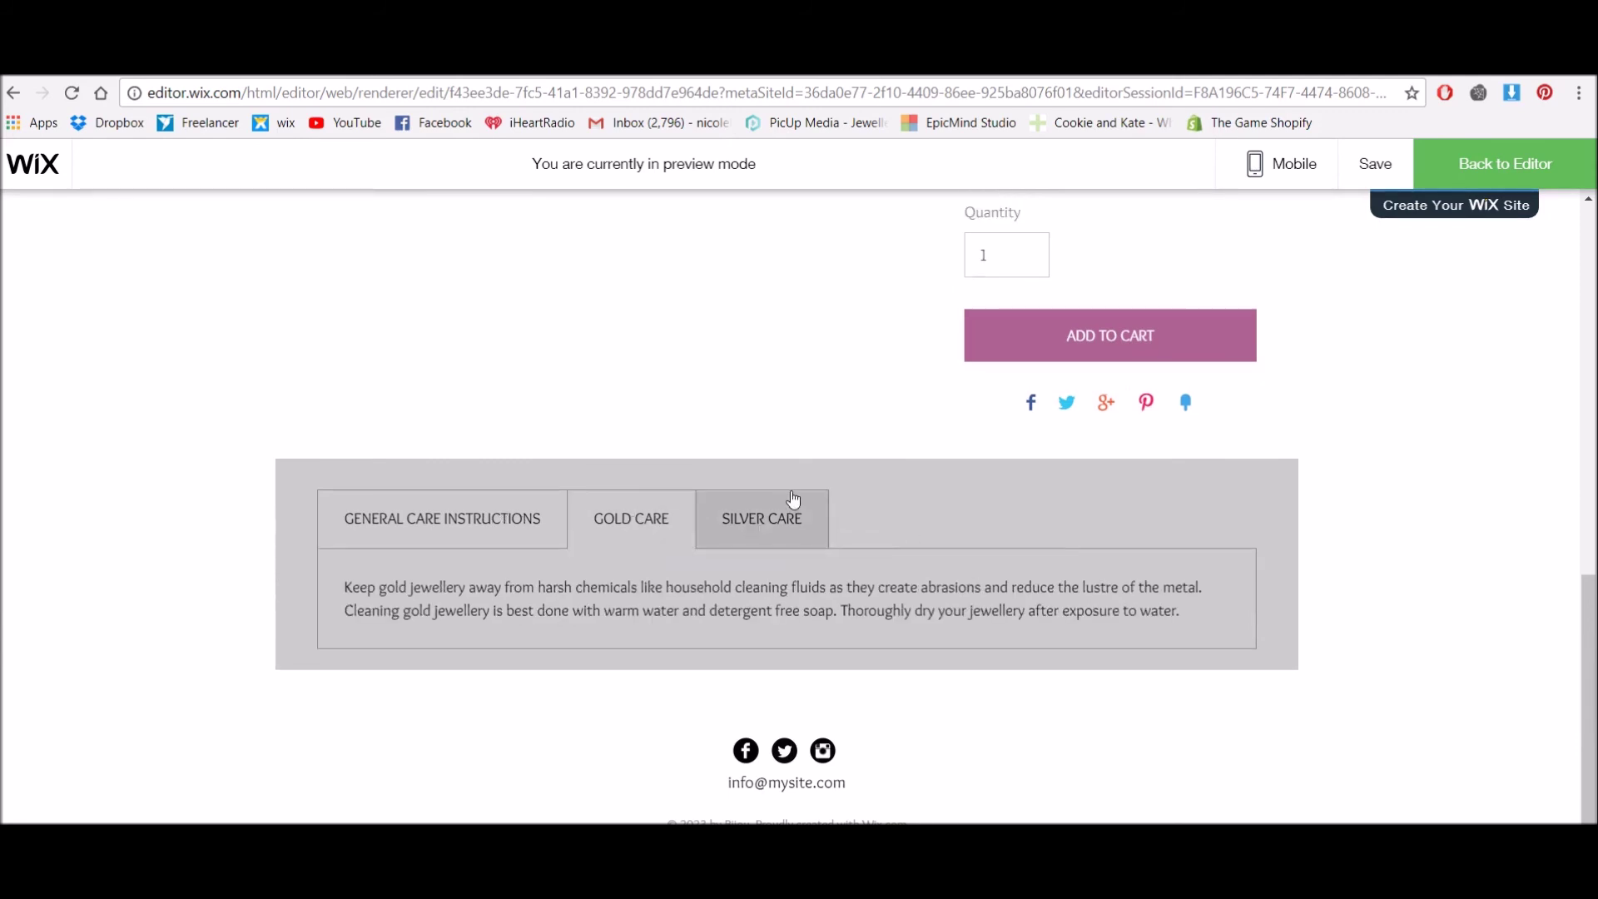
click(788, 525)
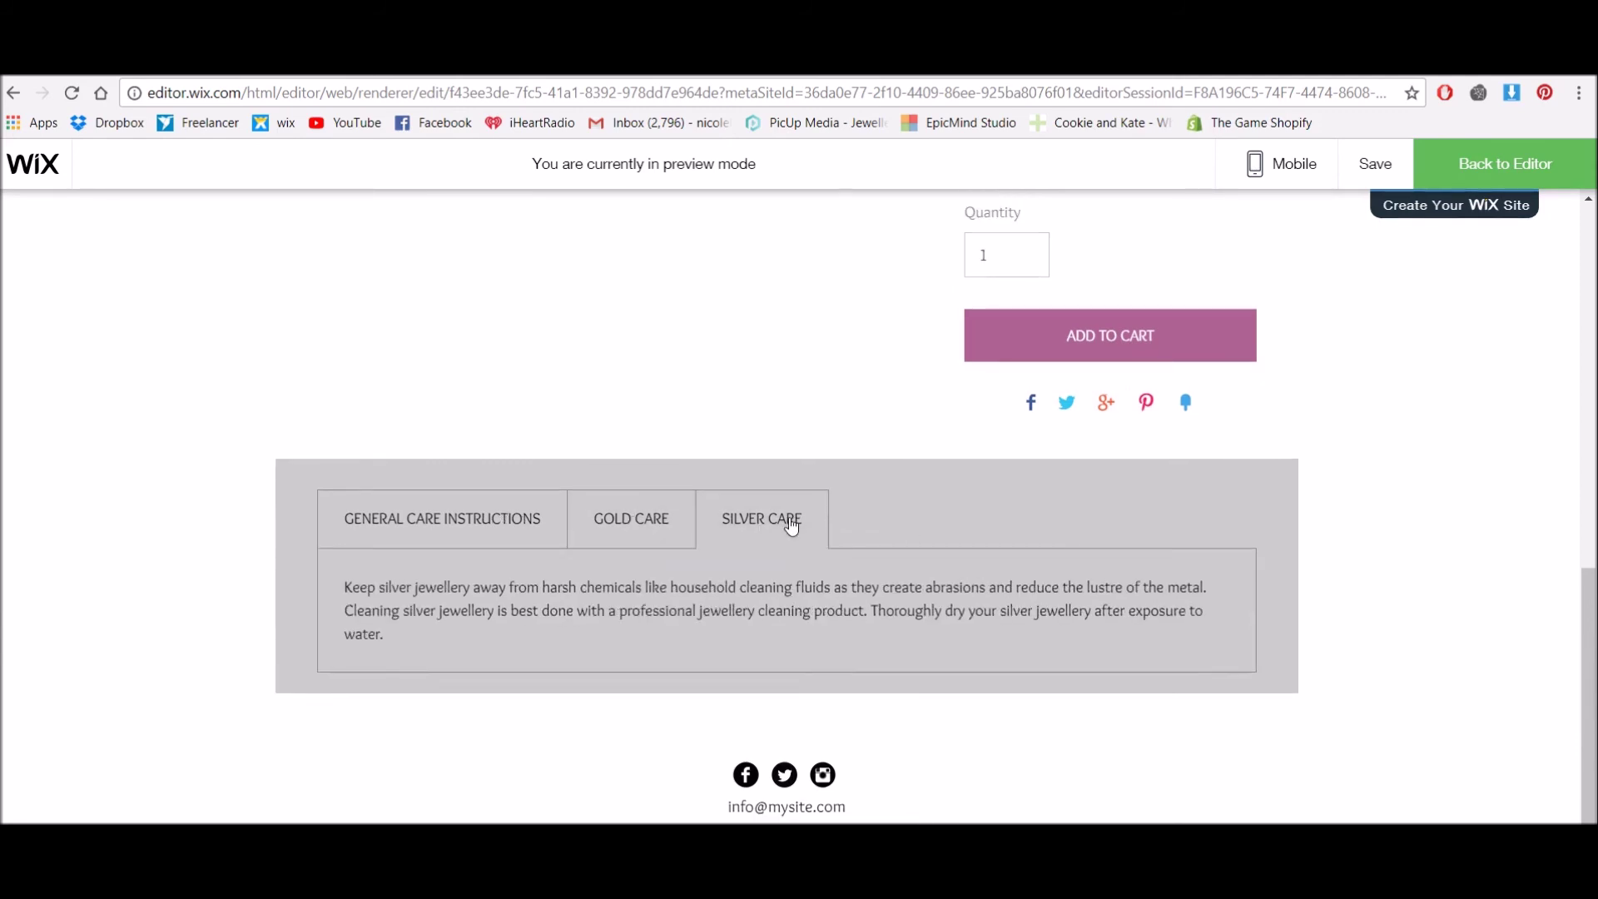
click(1549, 170)
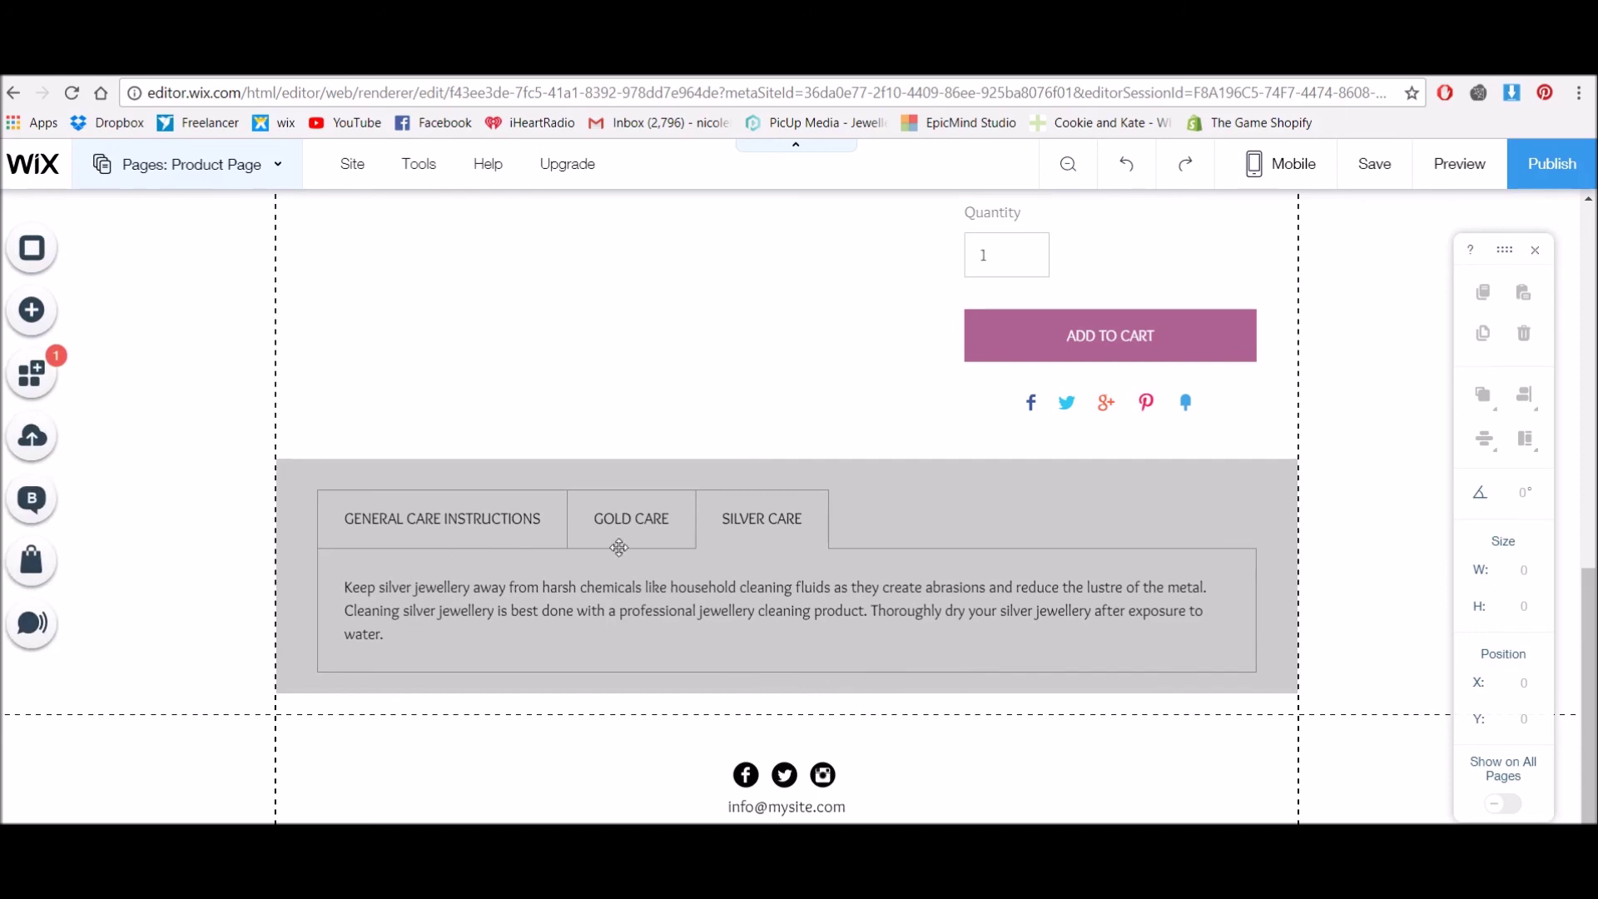
Step: Switch the Info Sections display setting to the Vertical layout
click(661, 607)
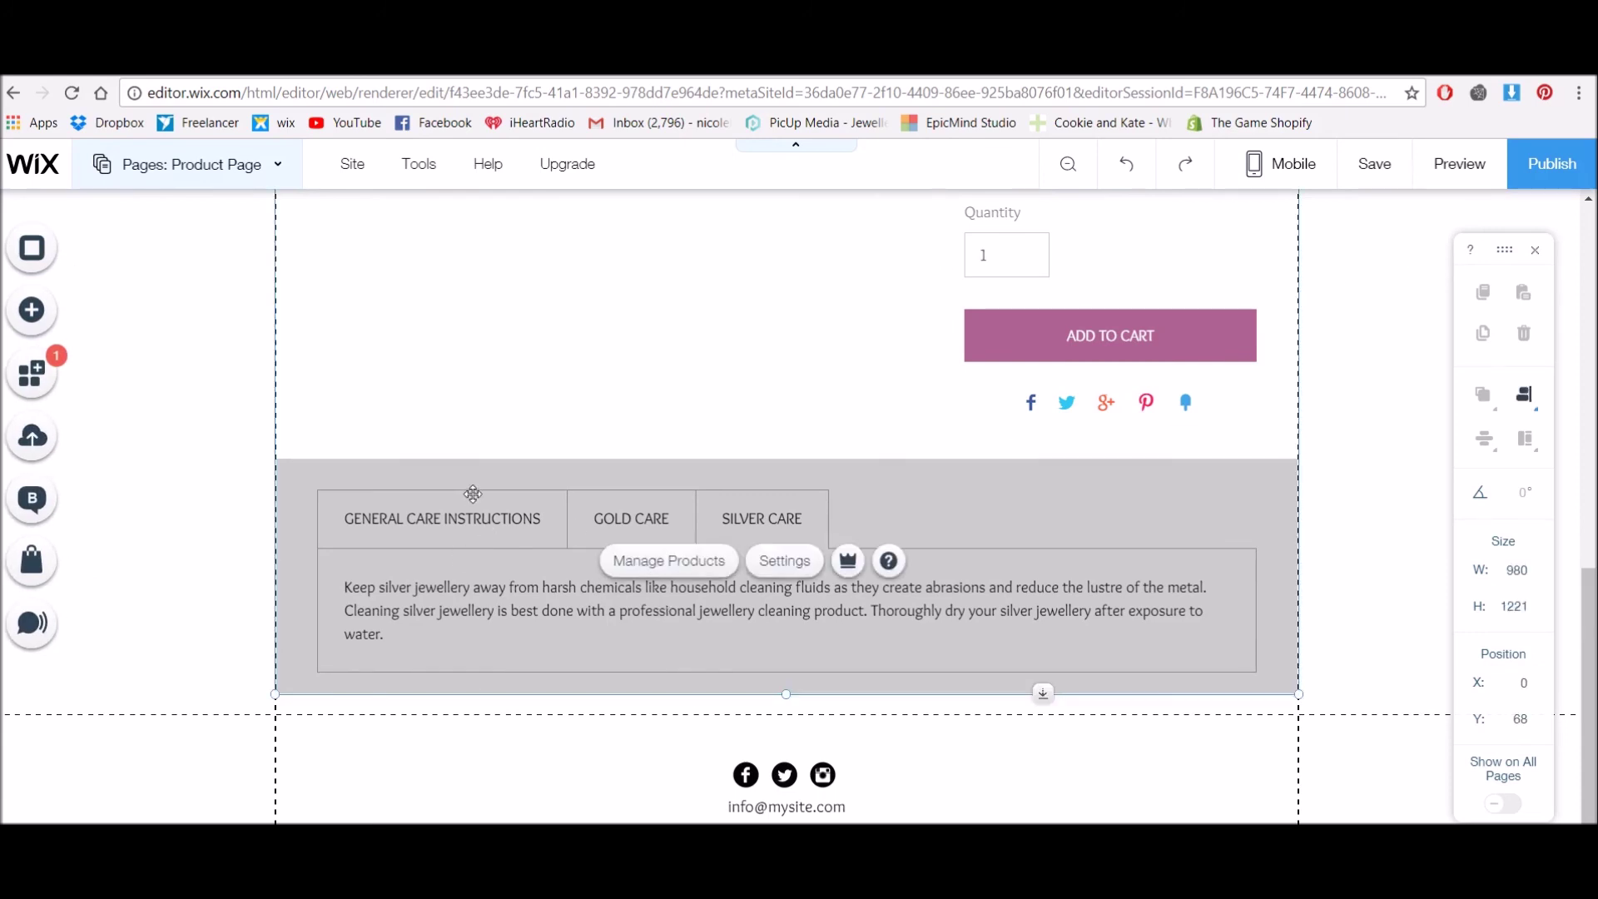
click(784, 561)
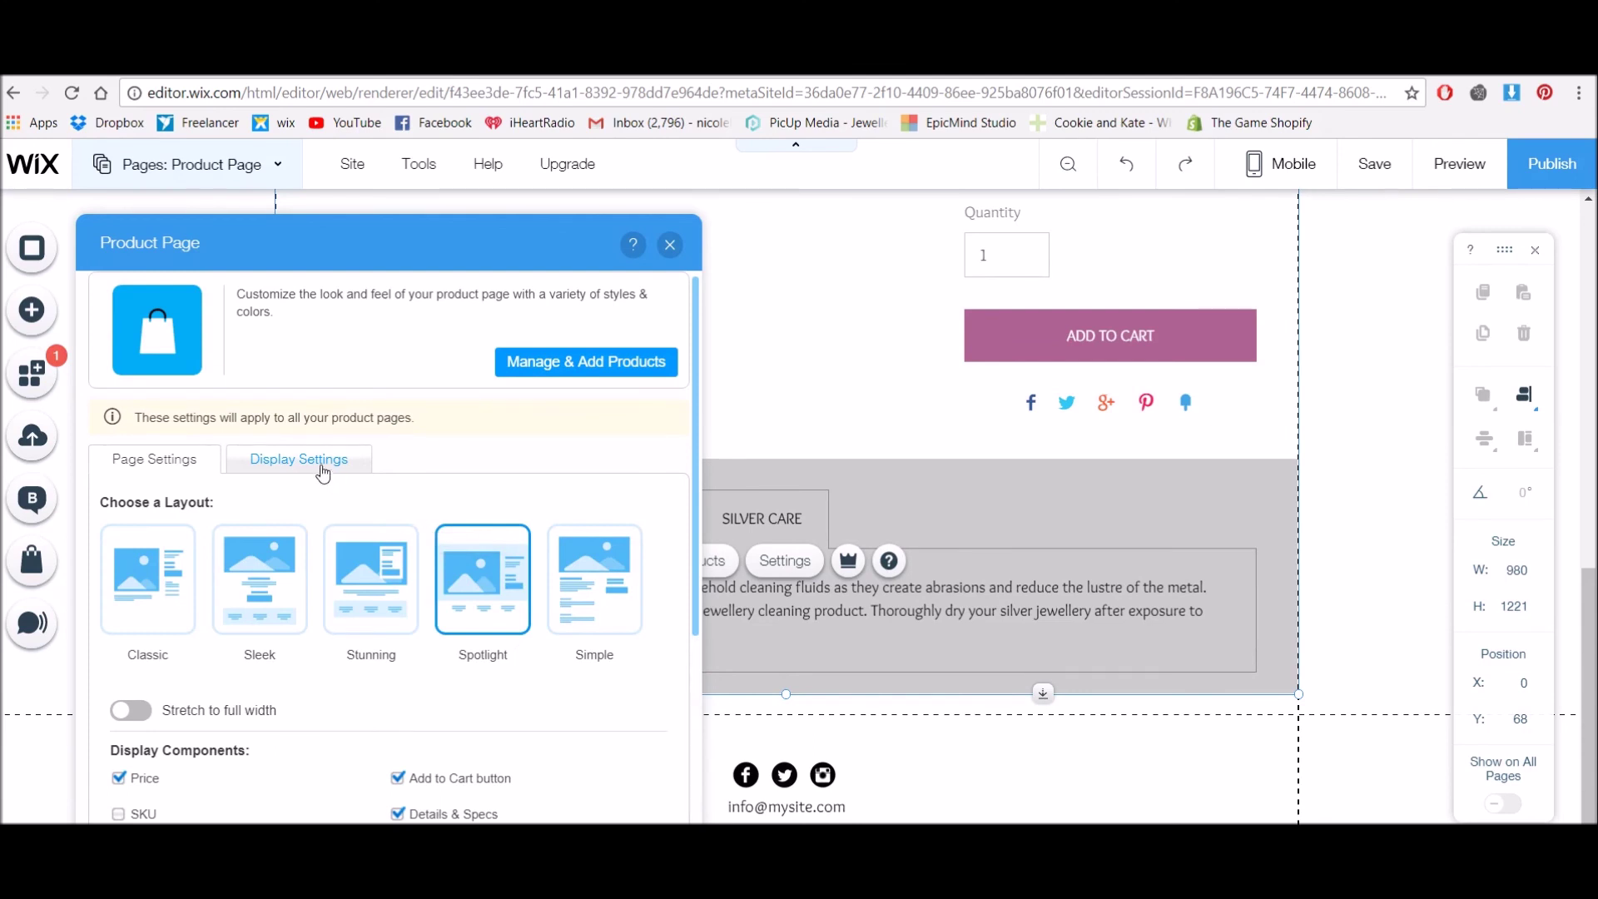
click(322, 470)
scroll(226, 684, down, 2)
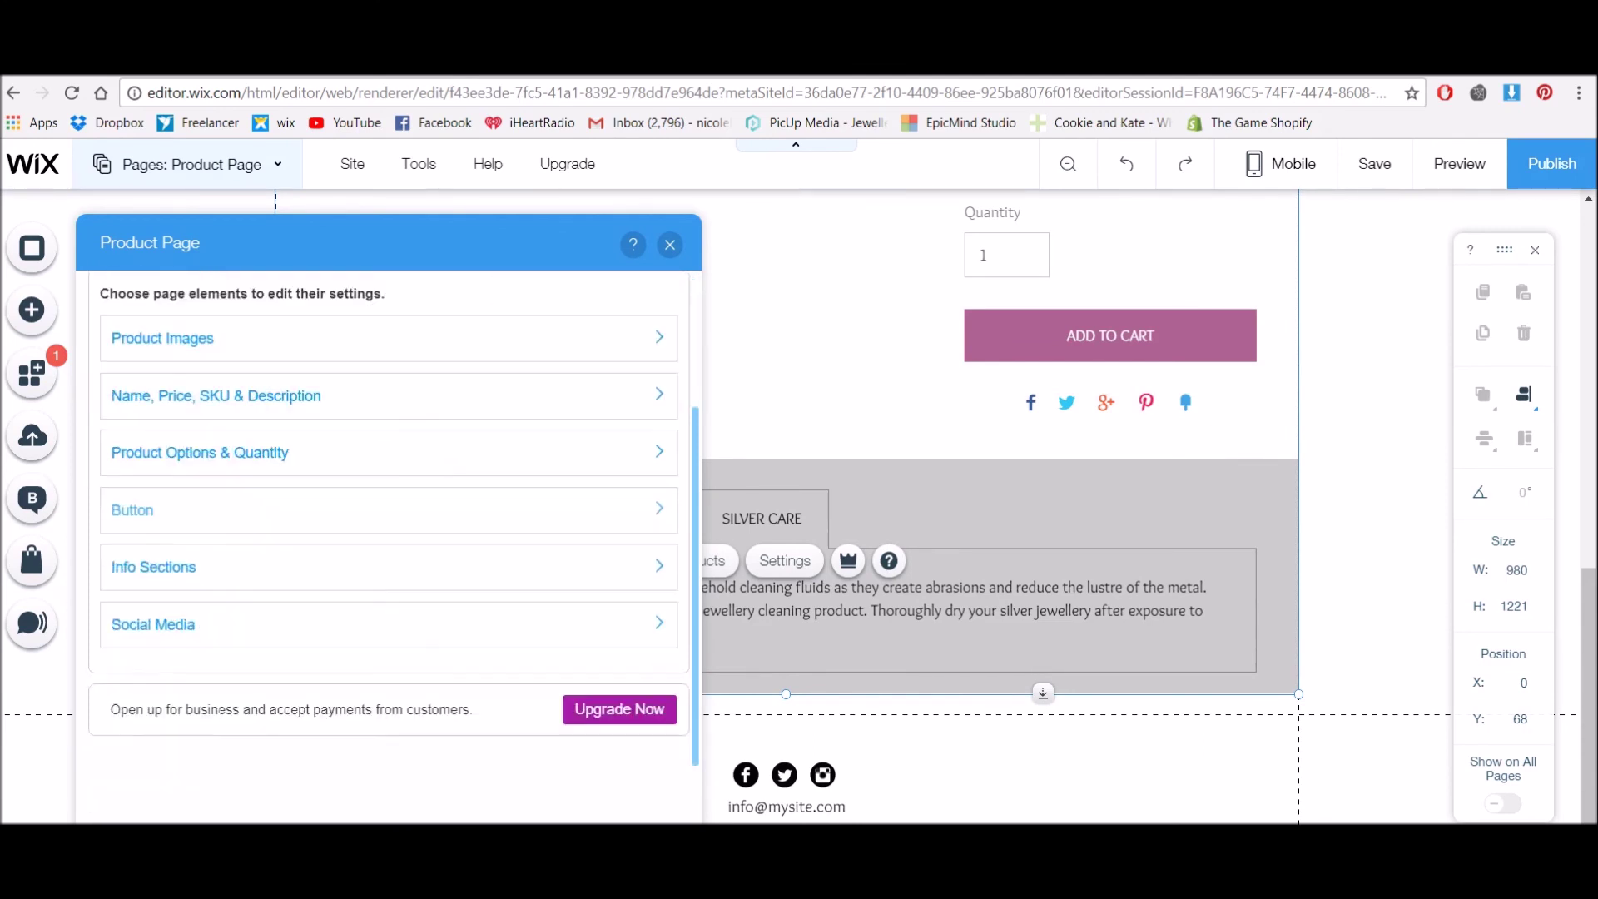
click(179, 565)
click(333, 422)
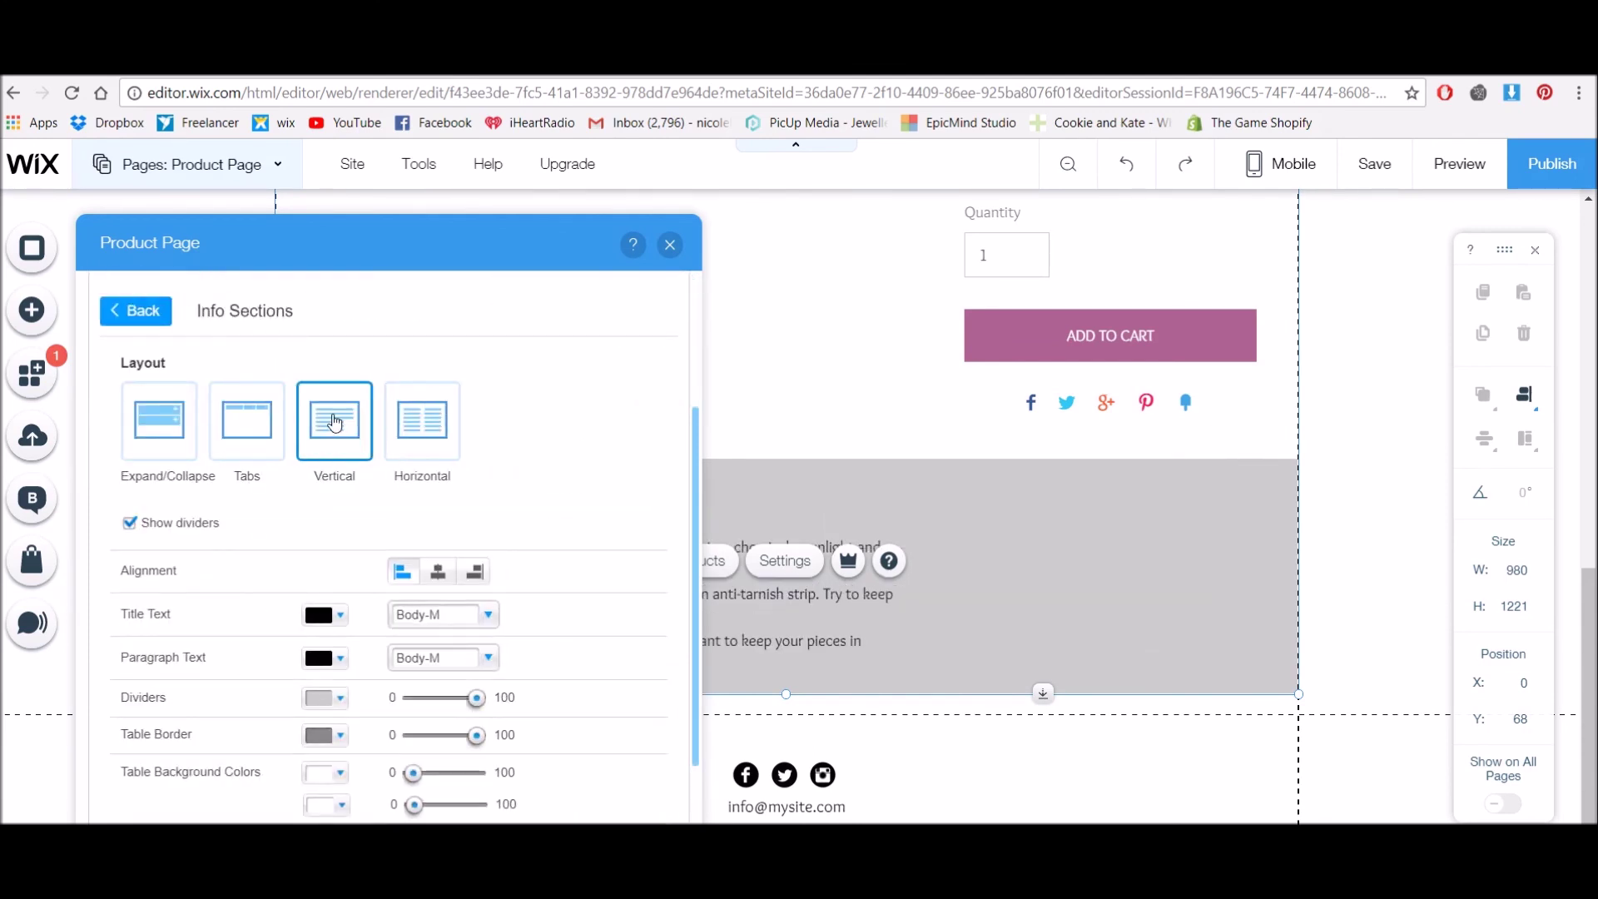
click(669, 243)
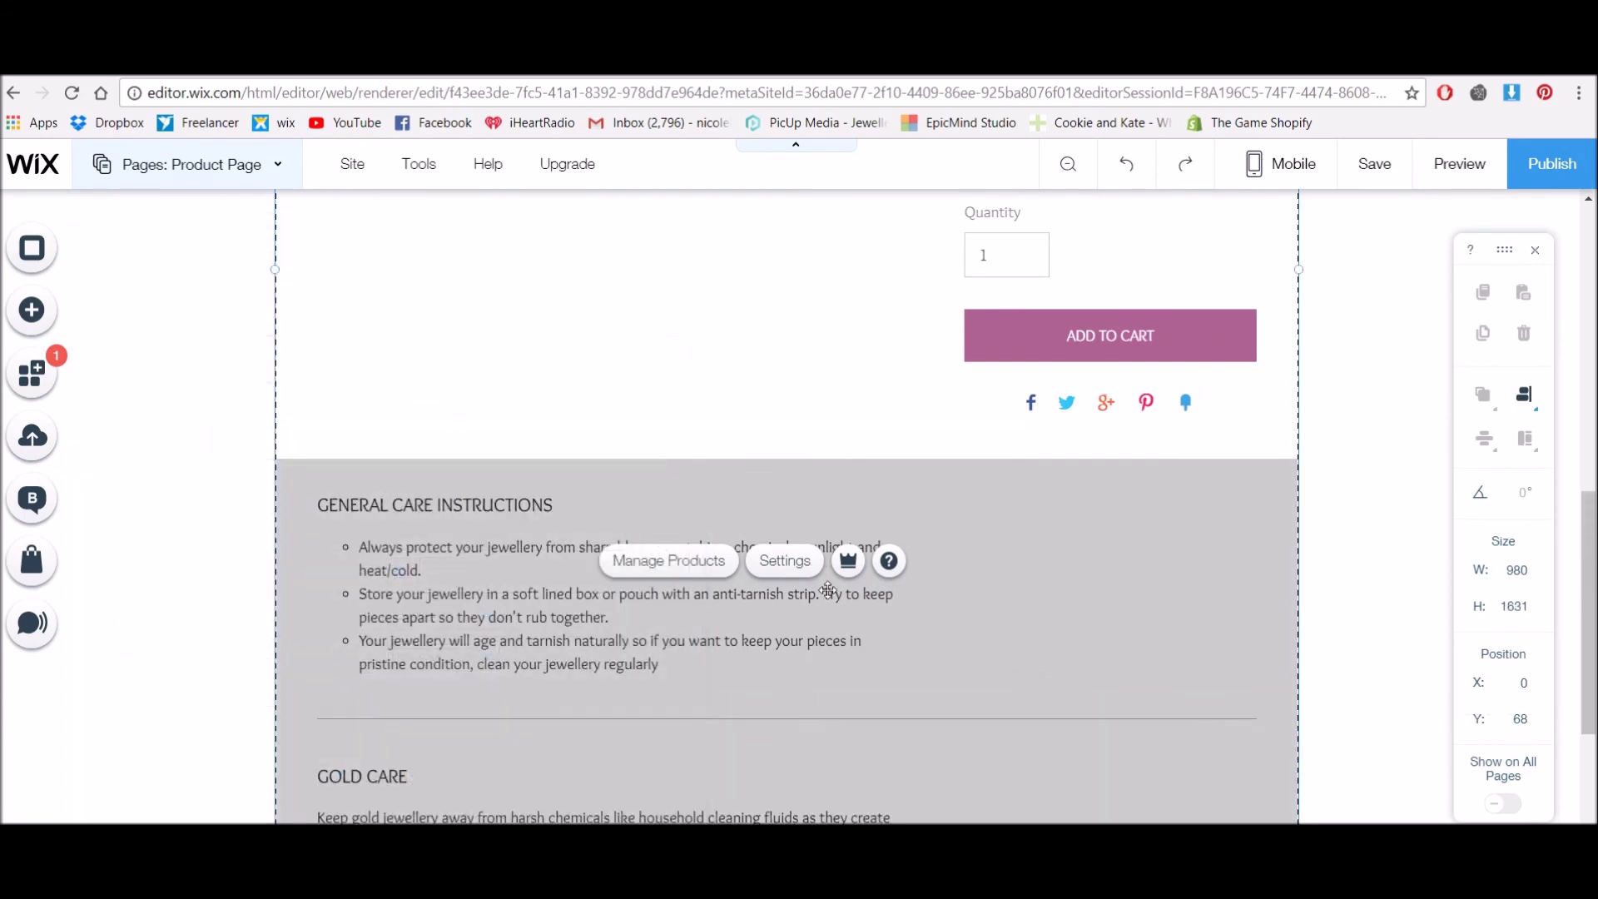
scroll(565, 425, down, 2)
scroll(509, 724, down, 2)
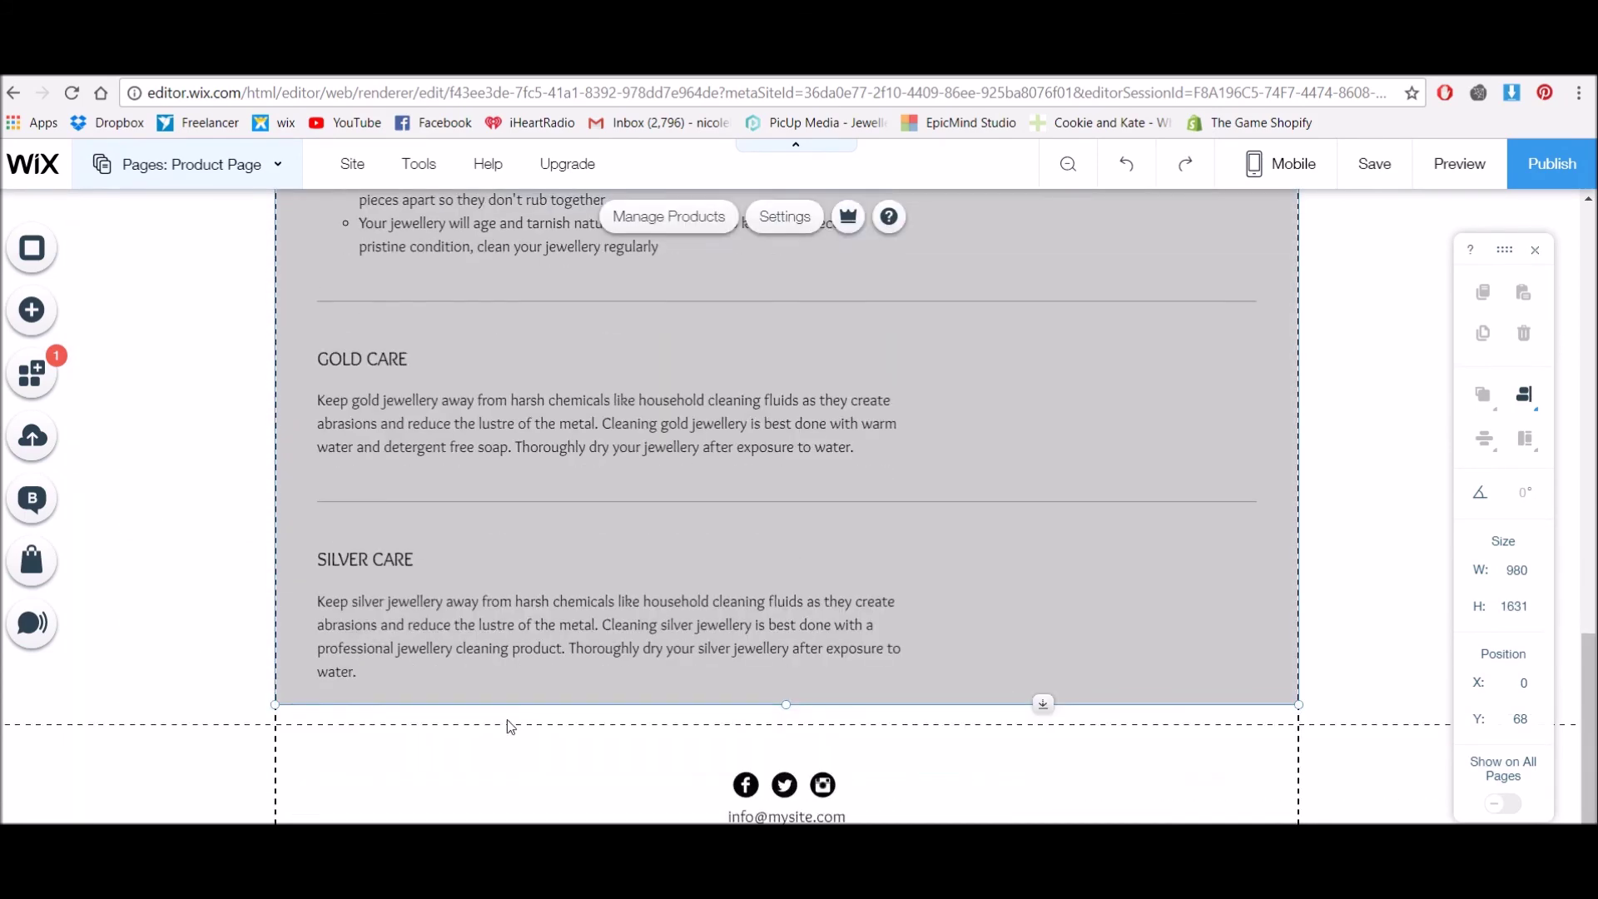
scroll(507, 719, up, 2)
scroll(712, 658, up, 2)
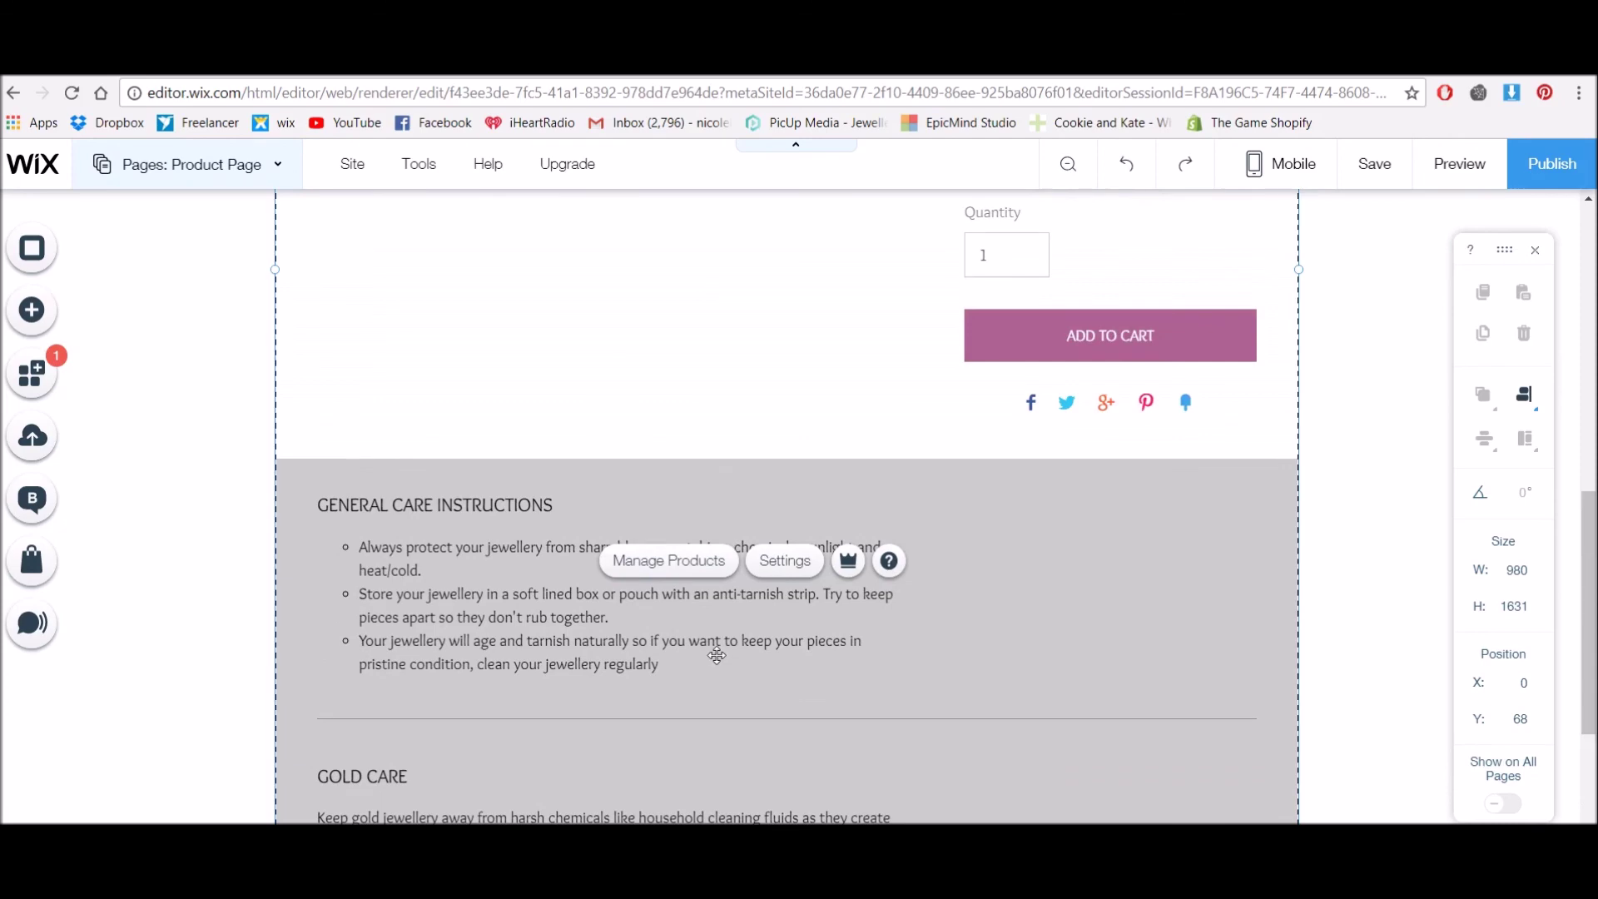
scroll(718, 656, down, 1)
scroll(720, 654, down, 2)
scroll(720, 657, up, 2)
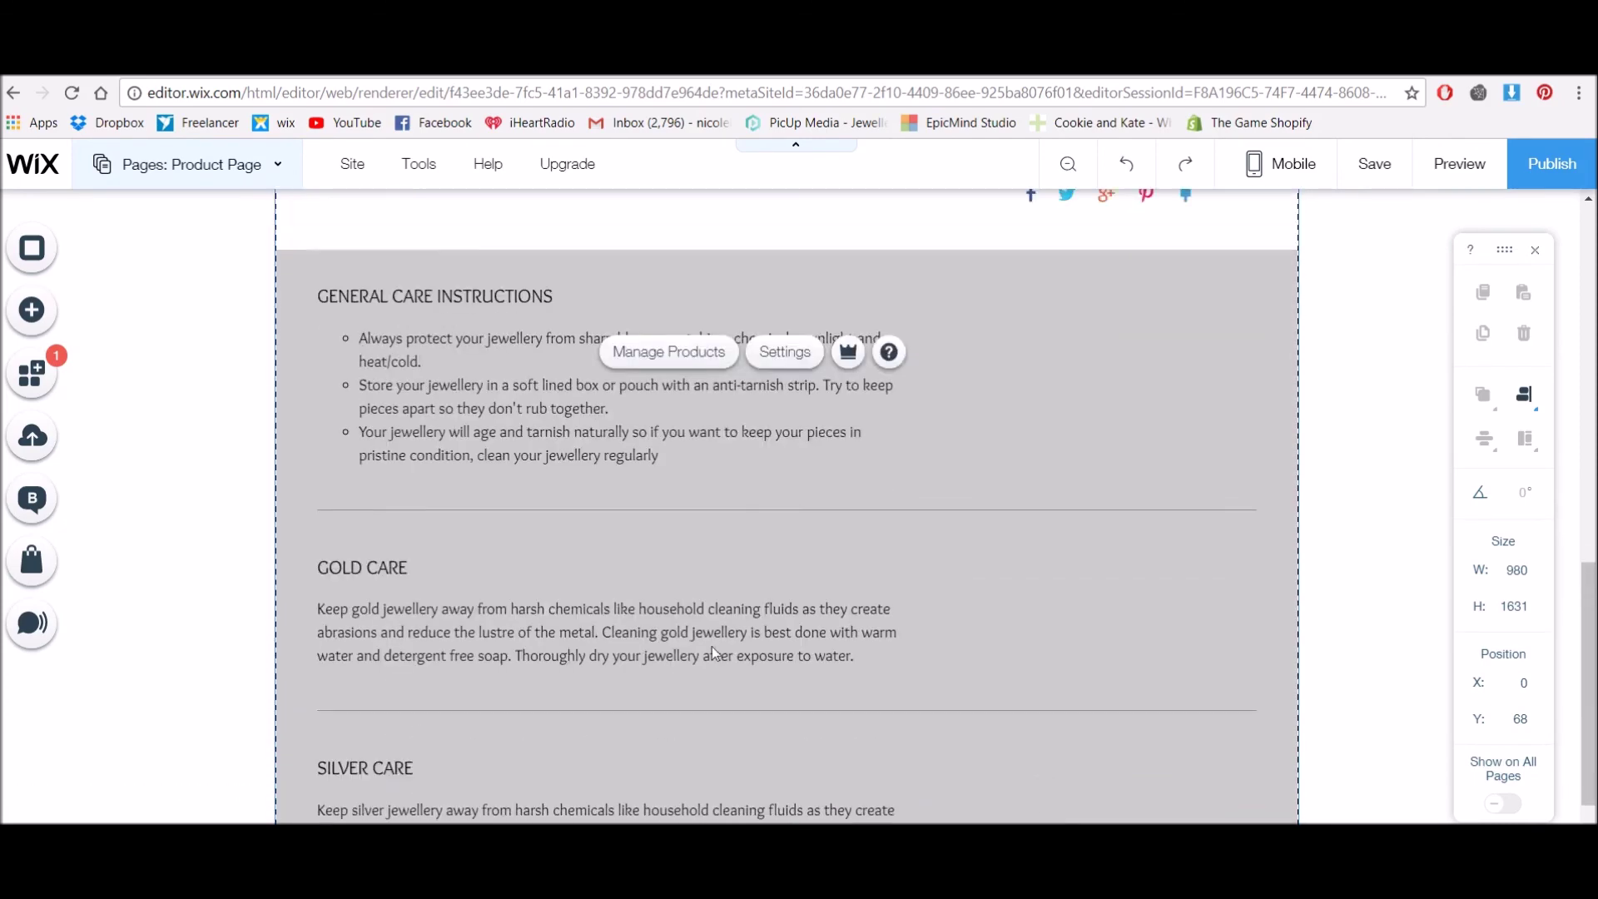
scroll(719, 658, up, 4)
scroll(713, 651, up, 2)
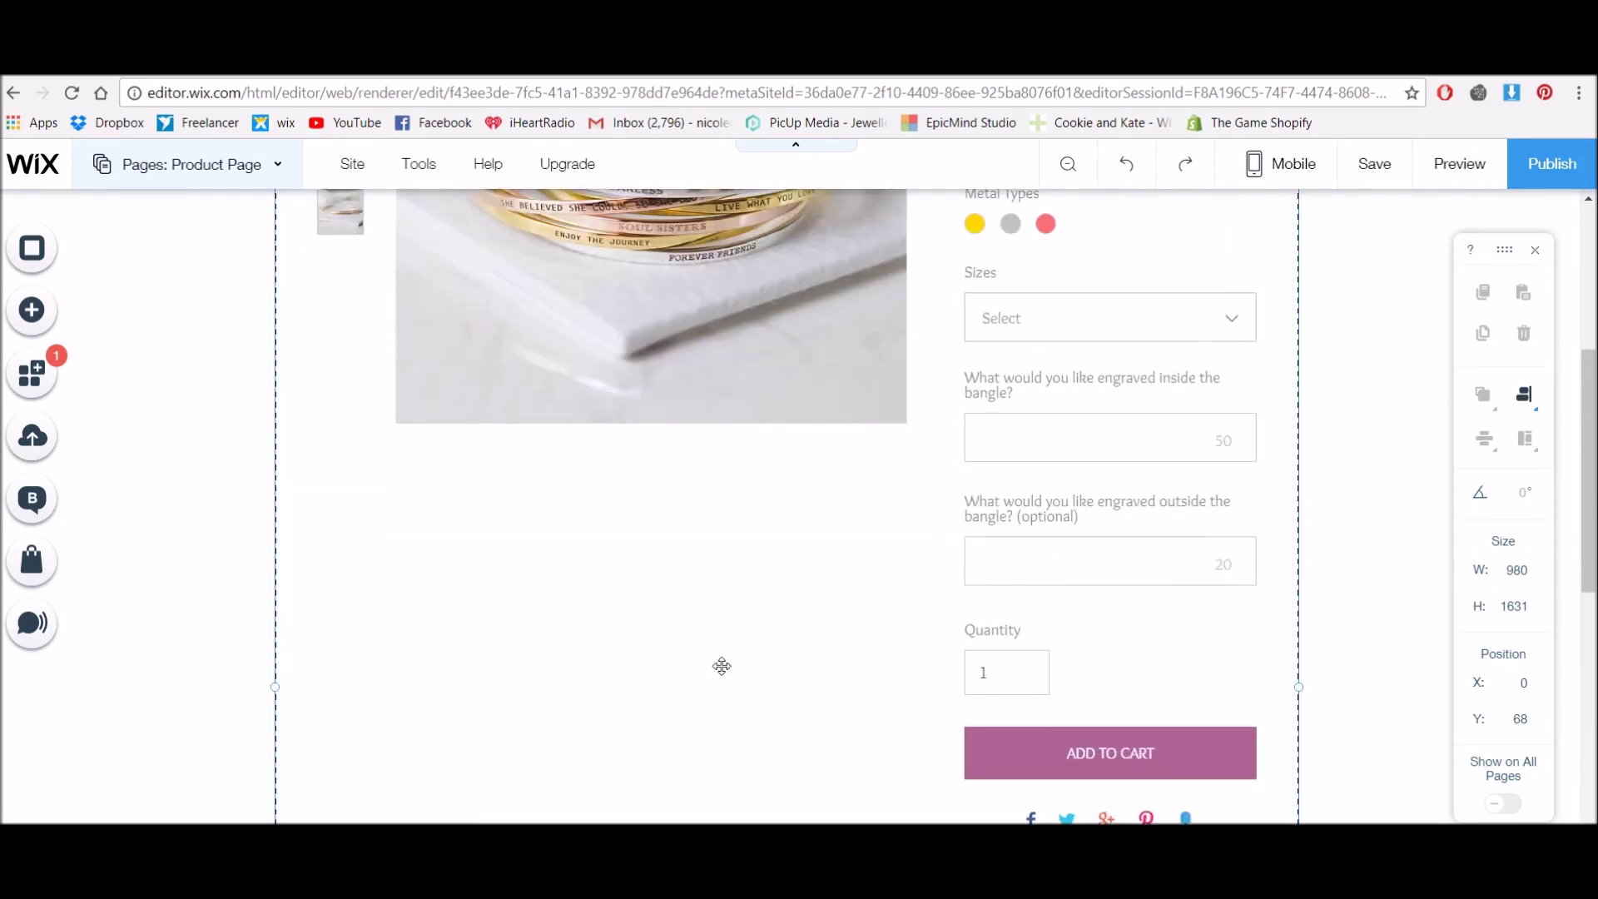
scroll(713, 657, up, 4)
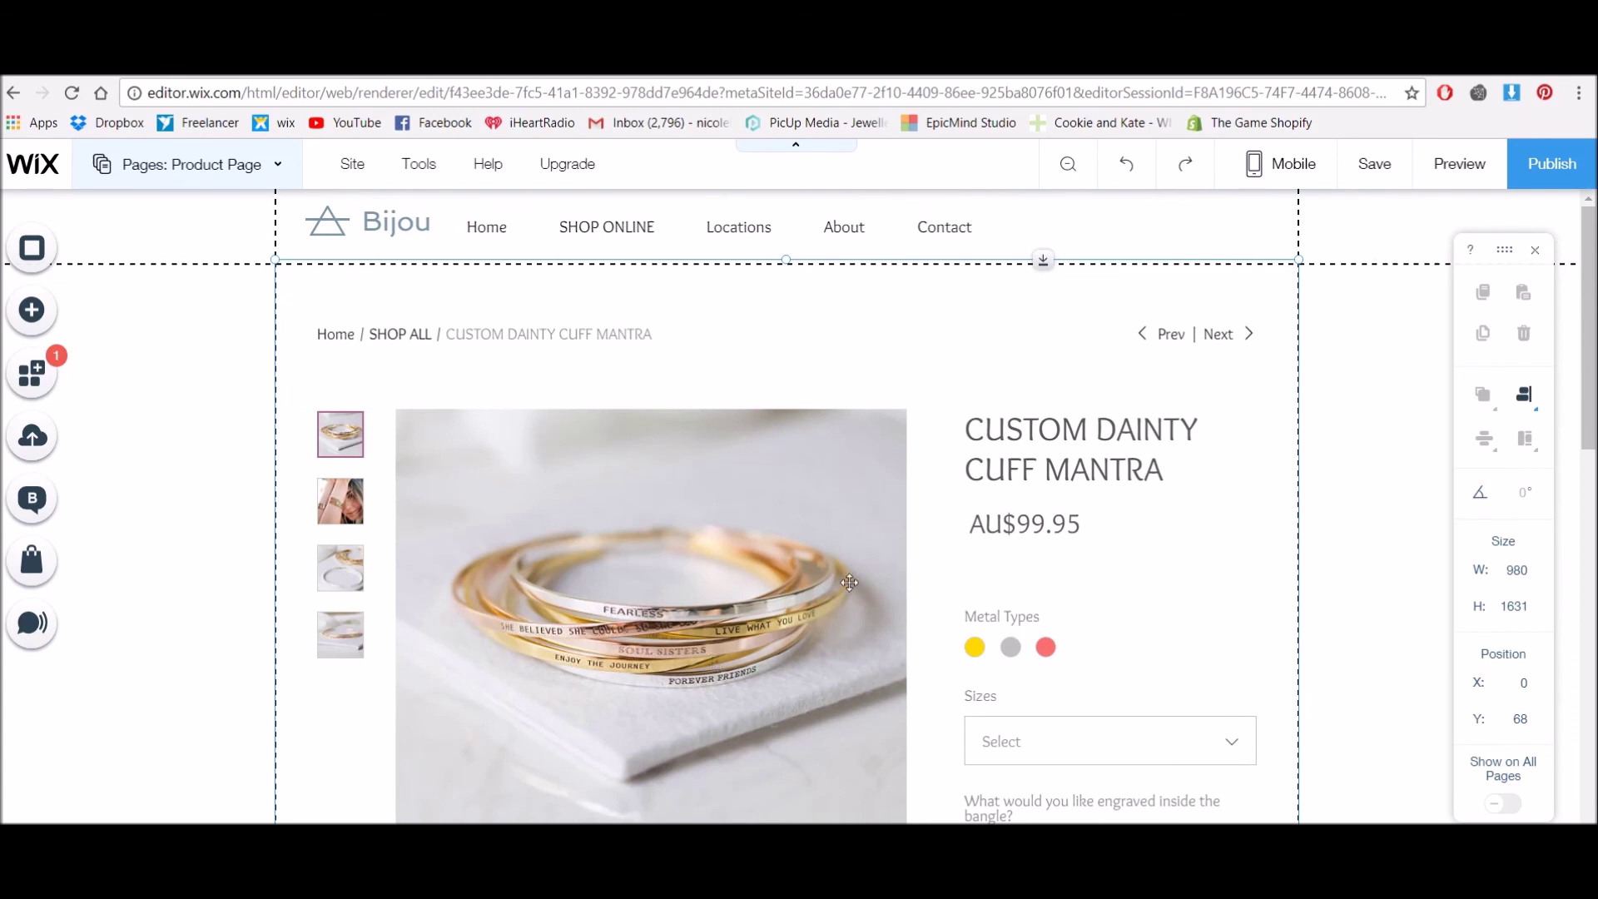
Step: Select the product page widget and go to the store's product management
click(800, 470)
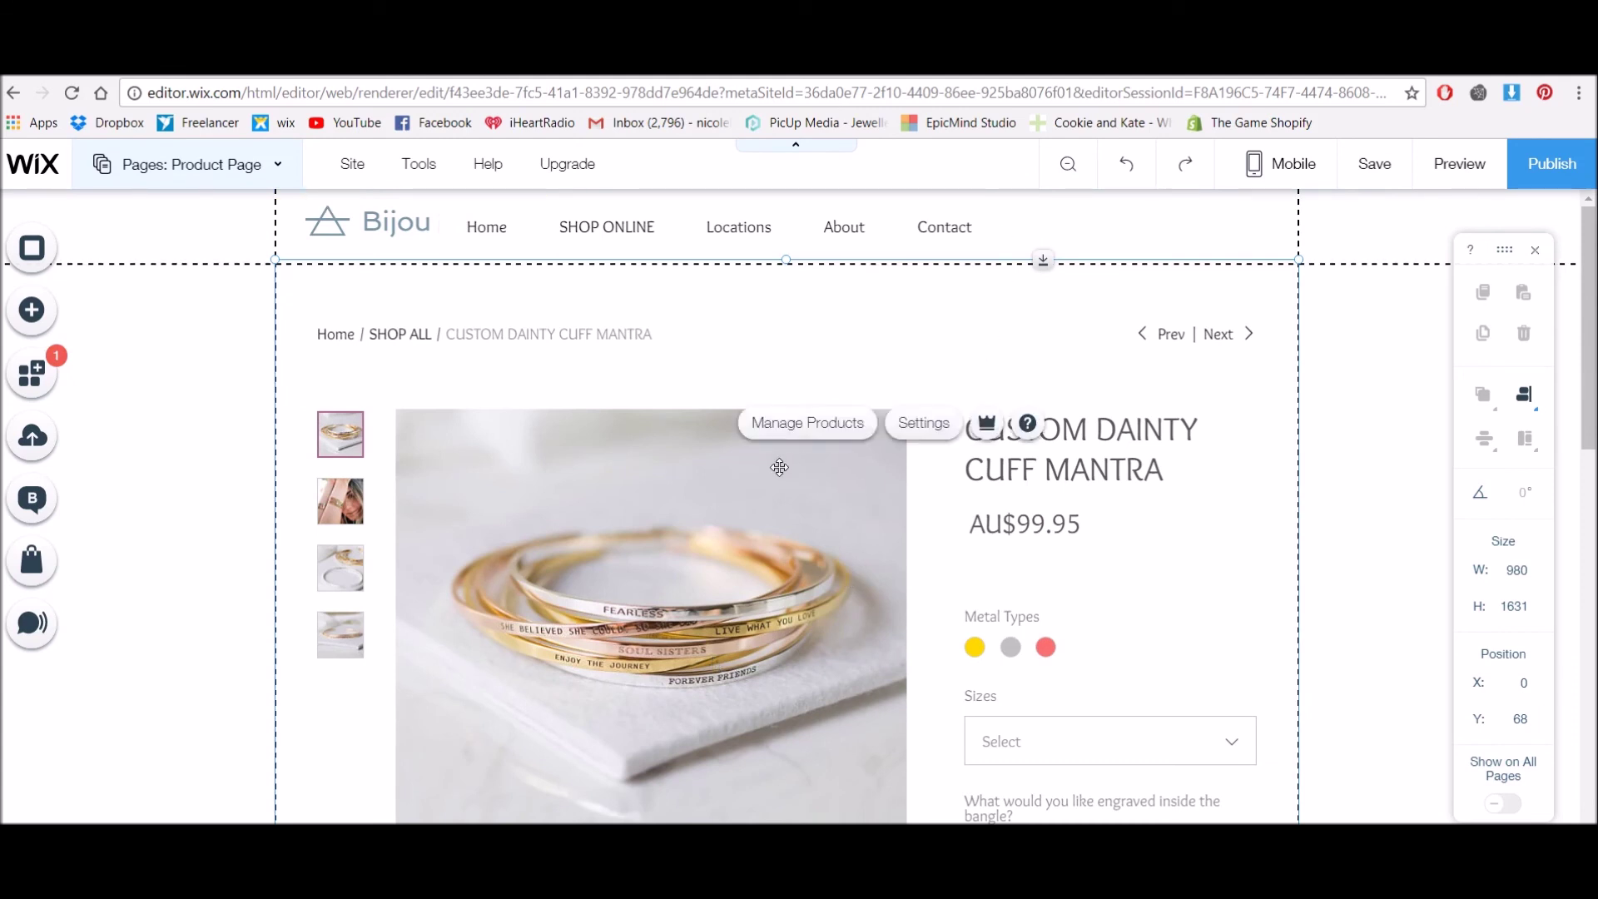
click(809, 427)
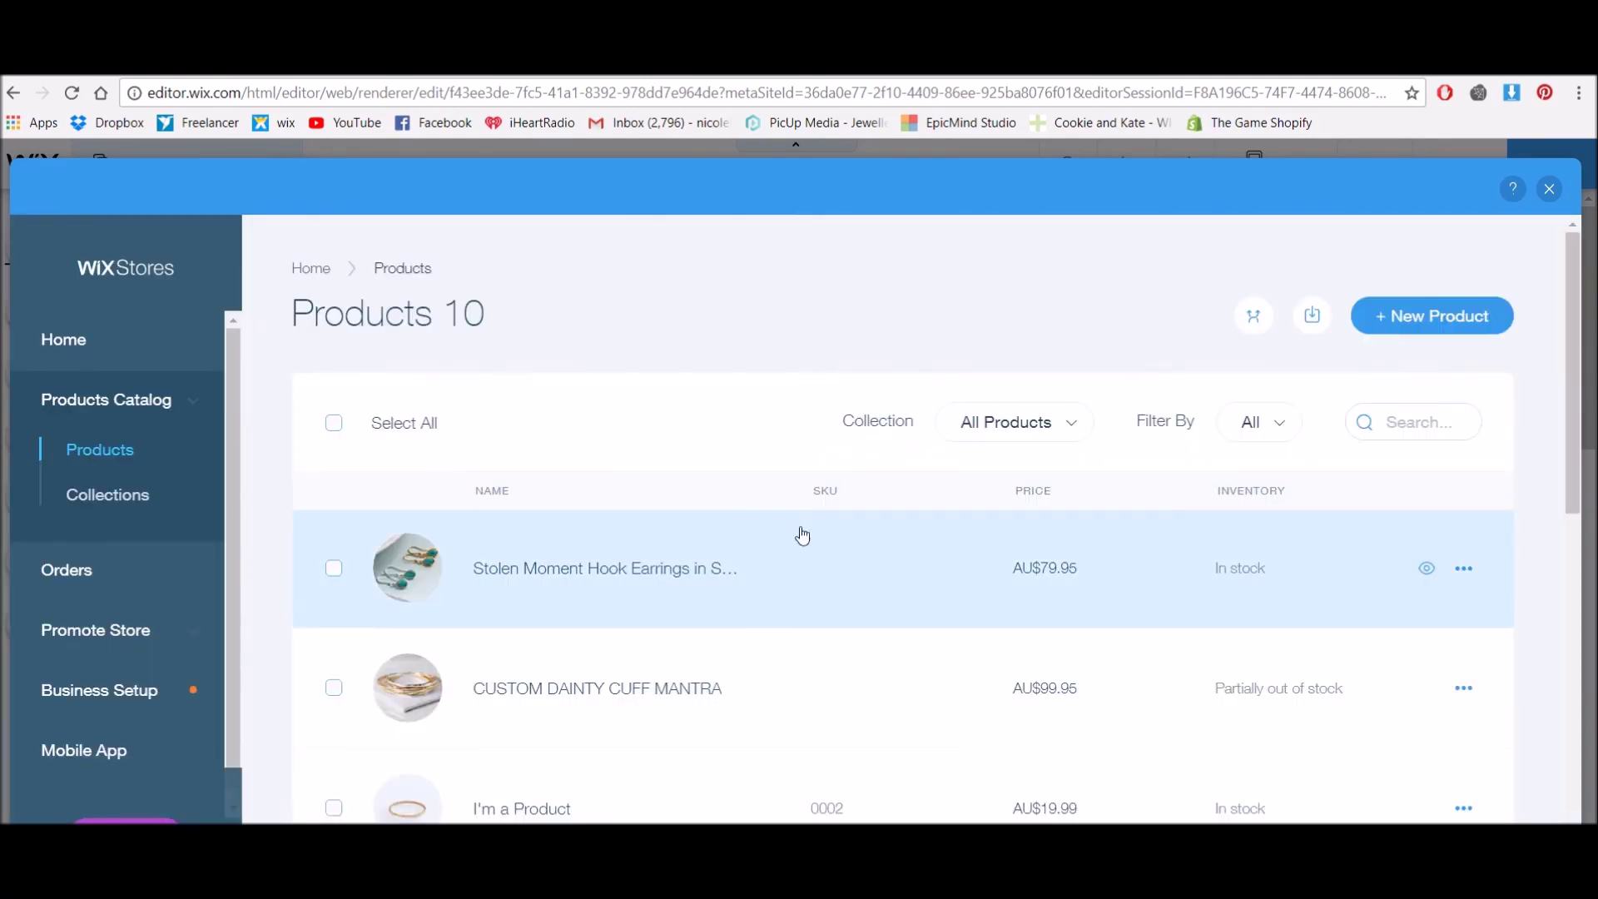
scroll(567, 568, down, 1)
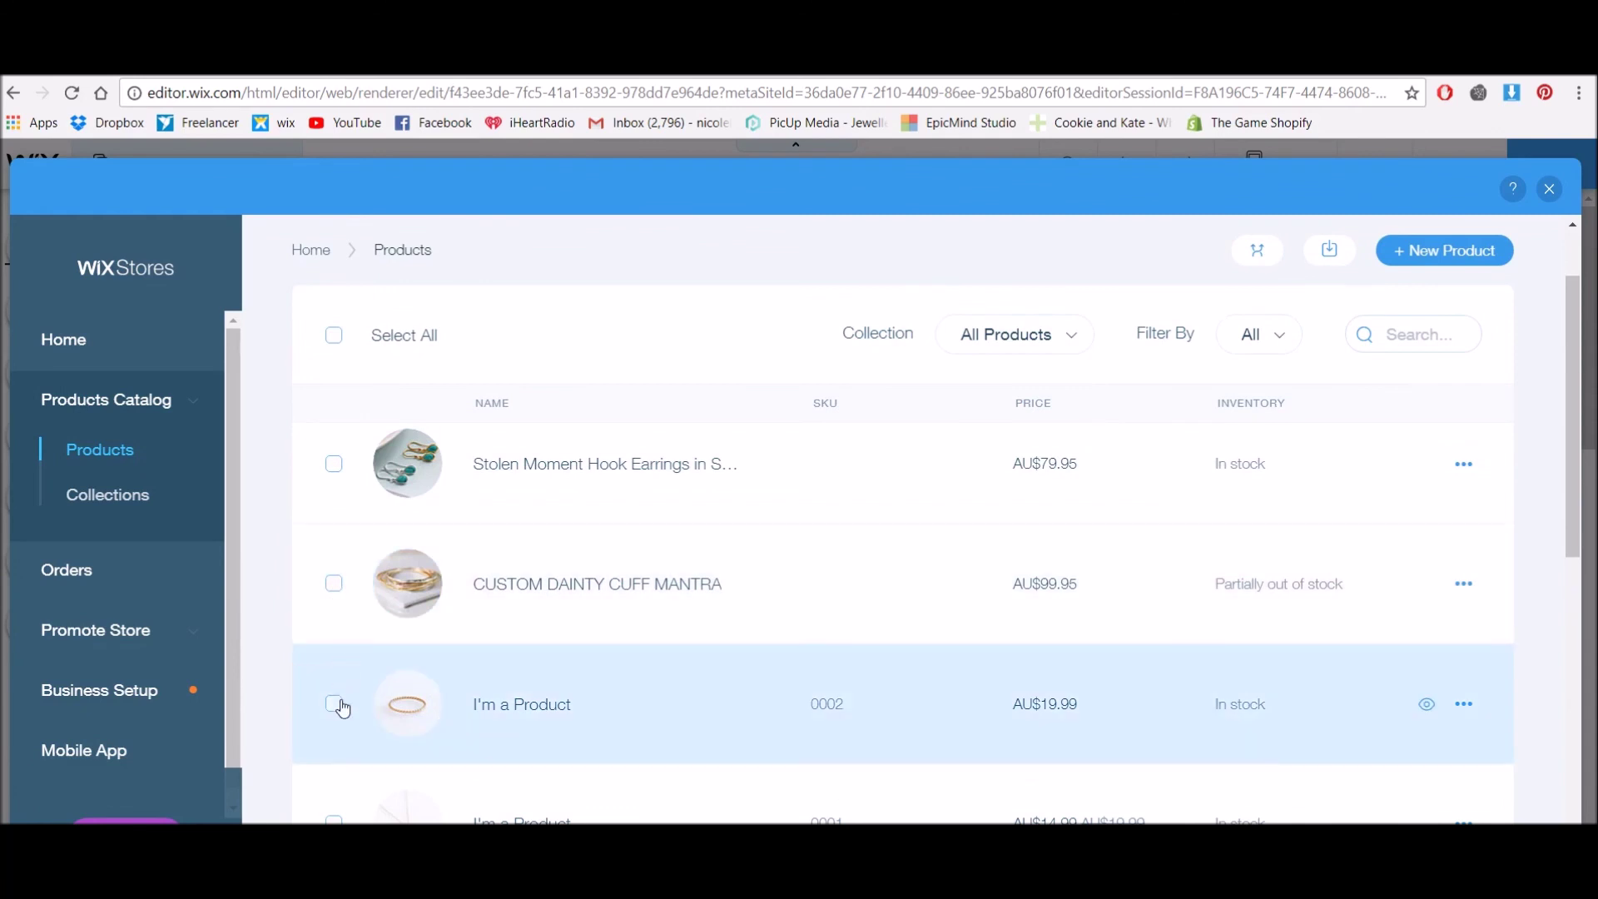
scroll(362, 749, down, 2)
scroll(385, 737, down, 2)
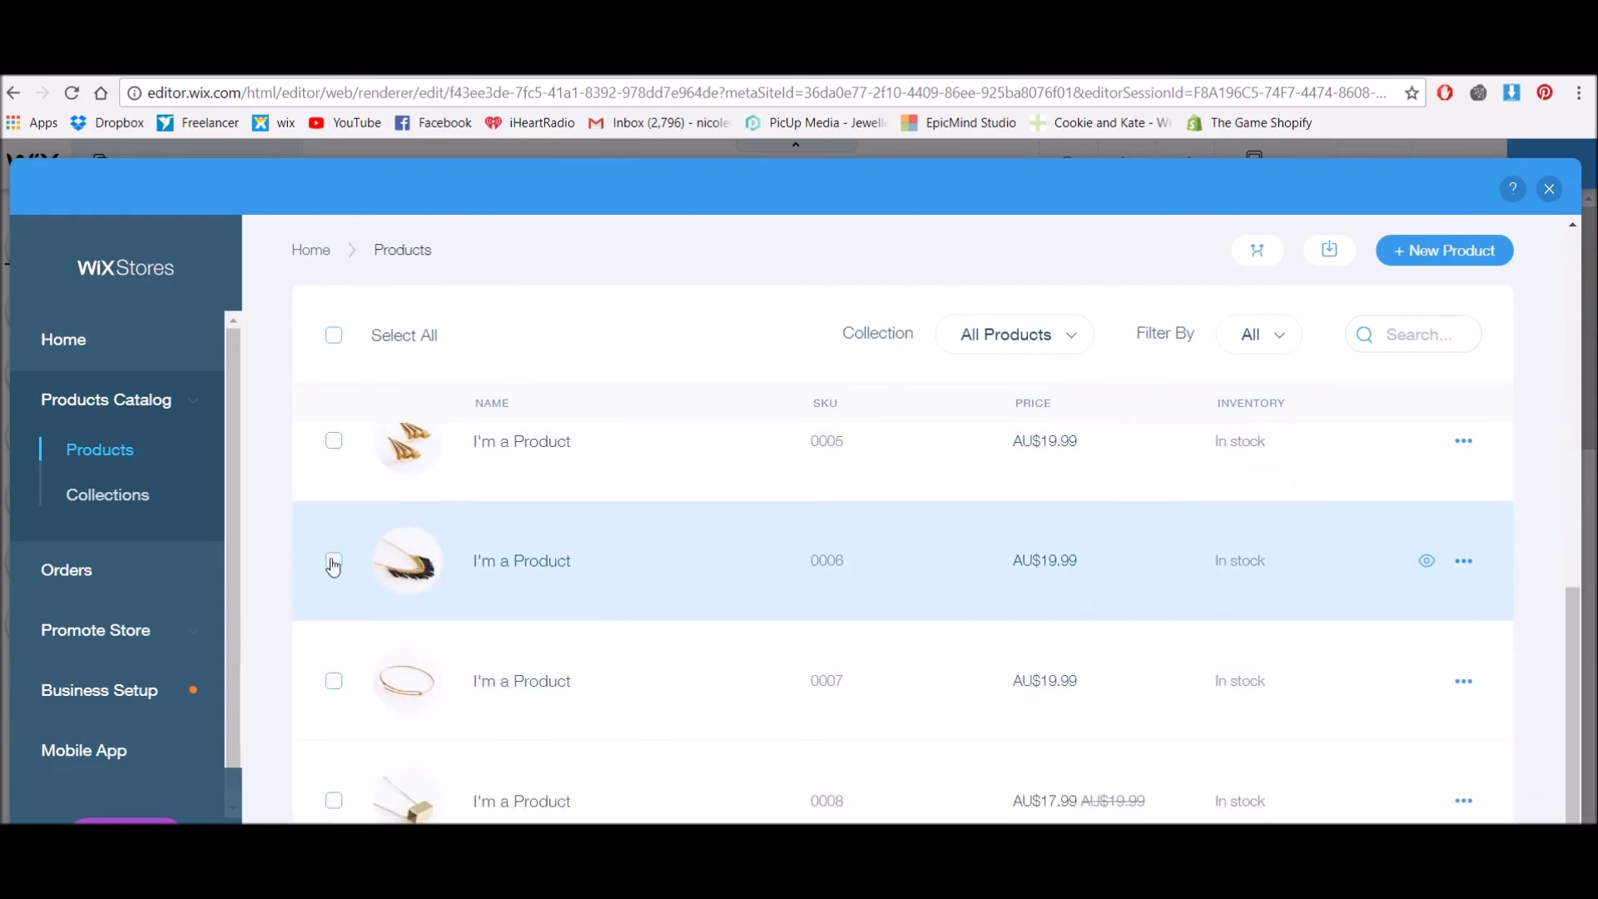
Step: Tick the SKU 0006 'I'm a Product' row in the Products list
click(334, 560)
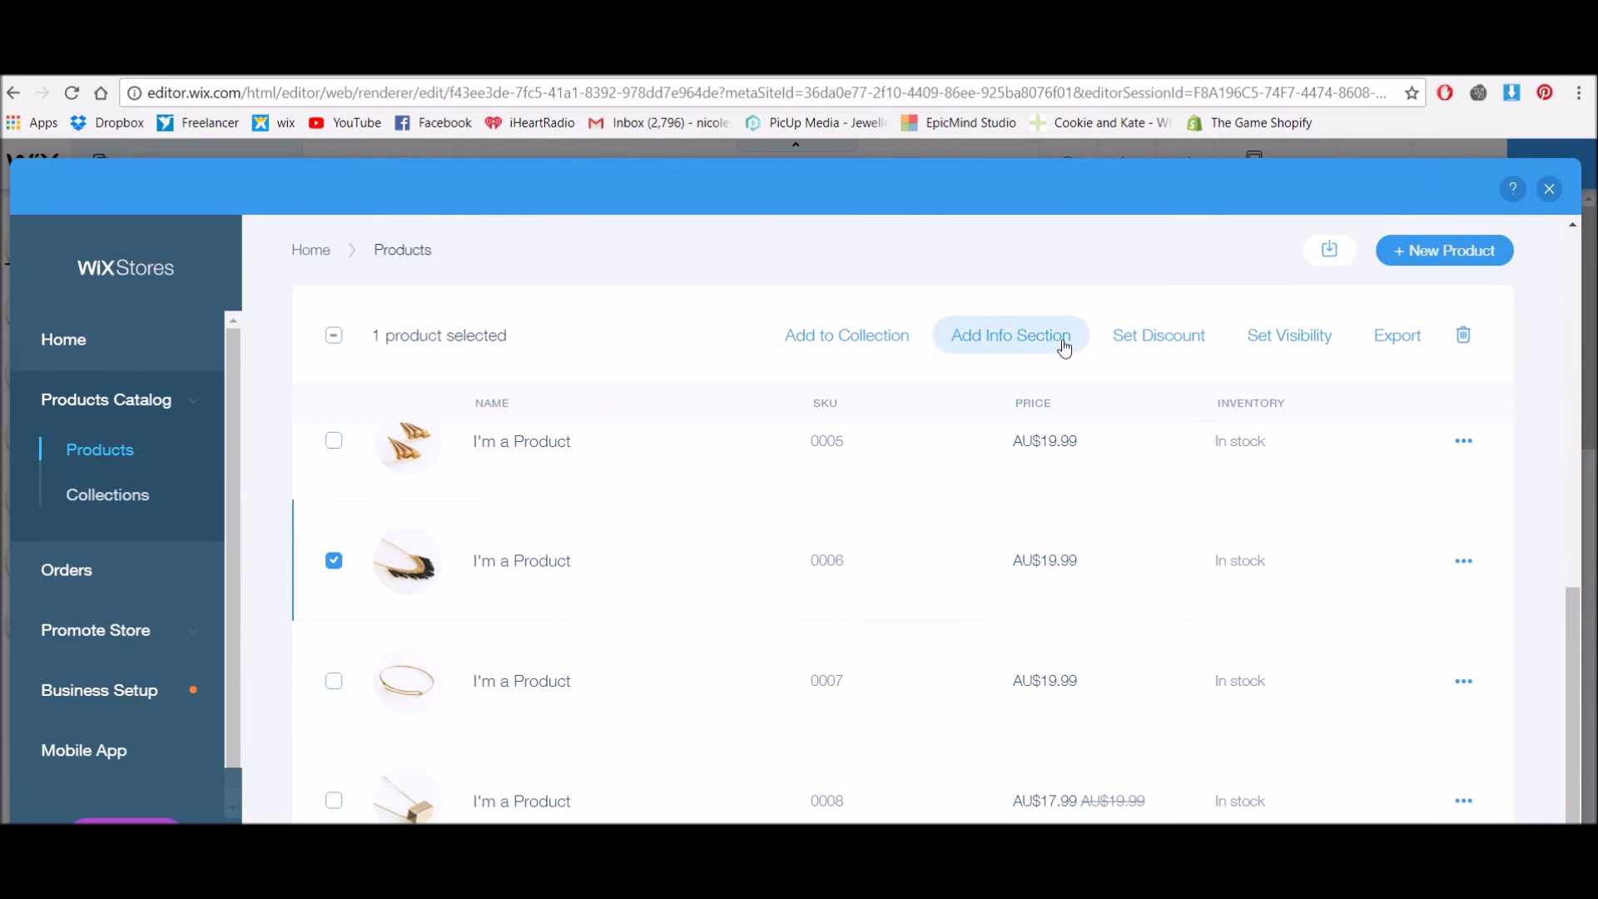